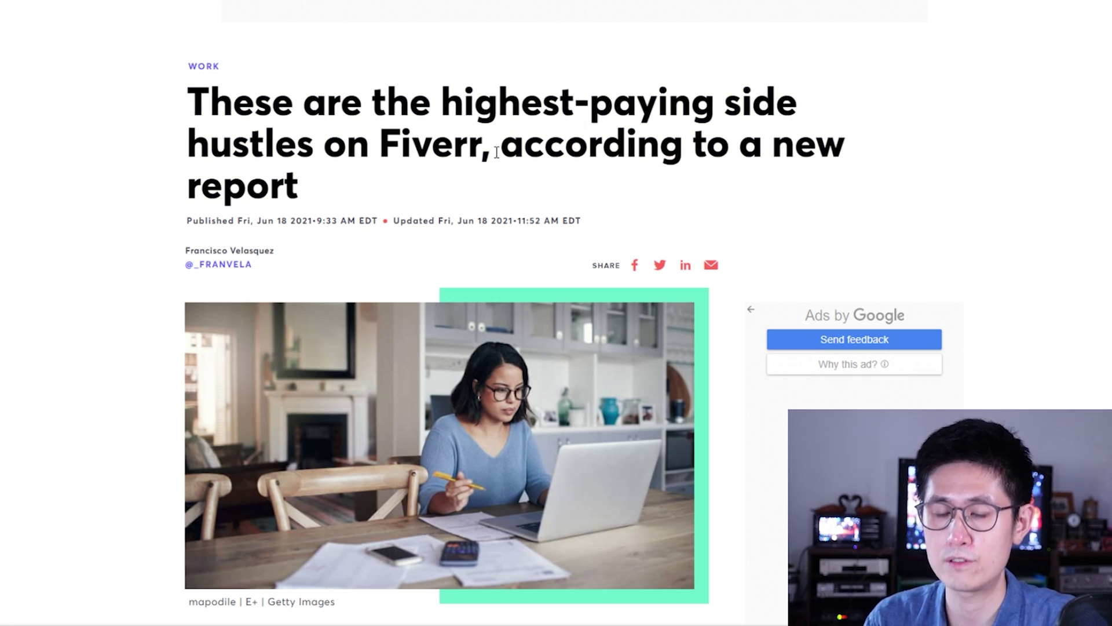
Examine the article's list of highest-paying Fiverr side hustles by maximum price, highlighting the Social Media Manager and Social Media Advertising entries.
{"action": "scroll", "coordinate": [494, 156], "scroll_direction": "down", "scroll_amount": 18}
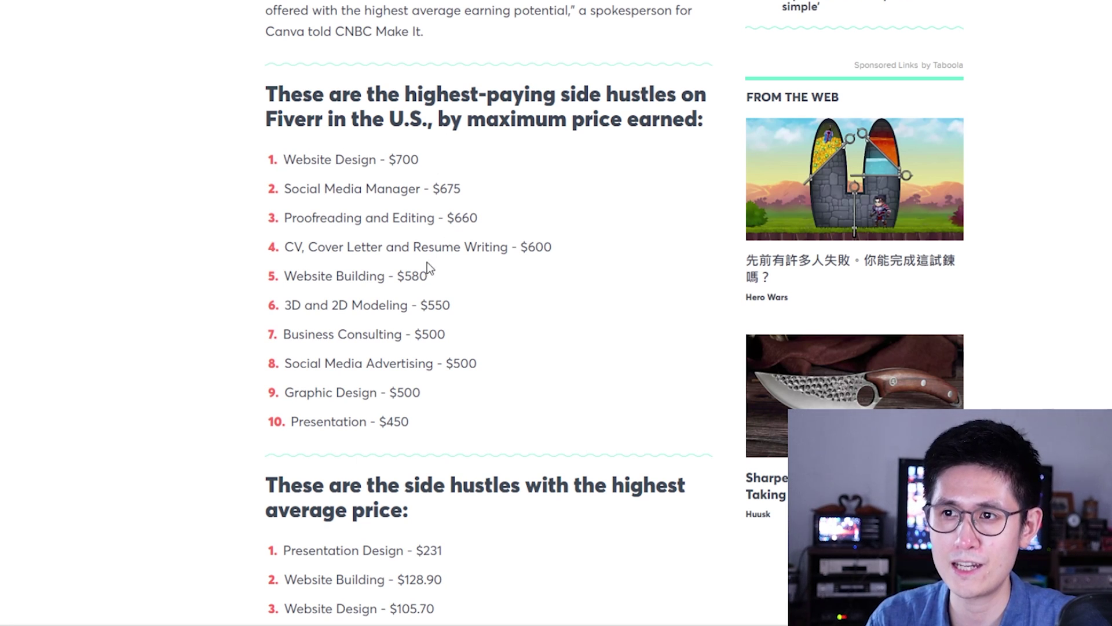
{"action": "scroll", "coordinate": [661, 243], "scroll_direction": "down", "scroll_amount": 2}
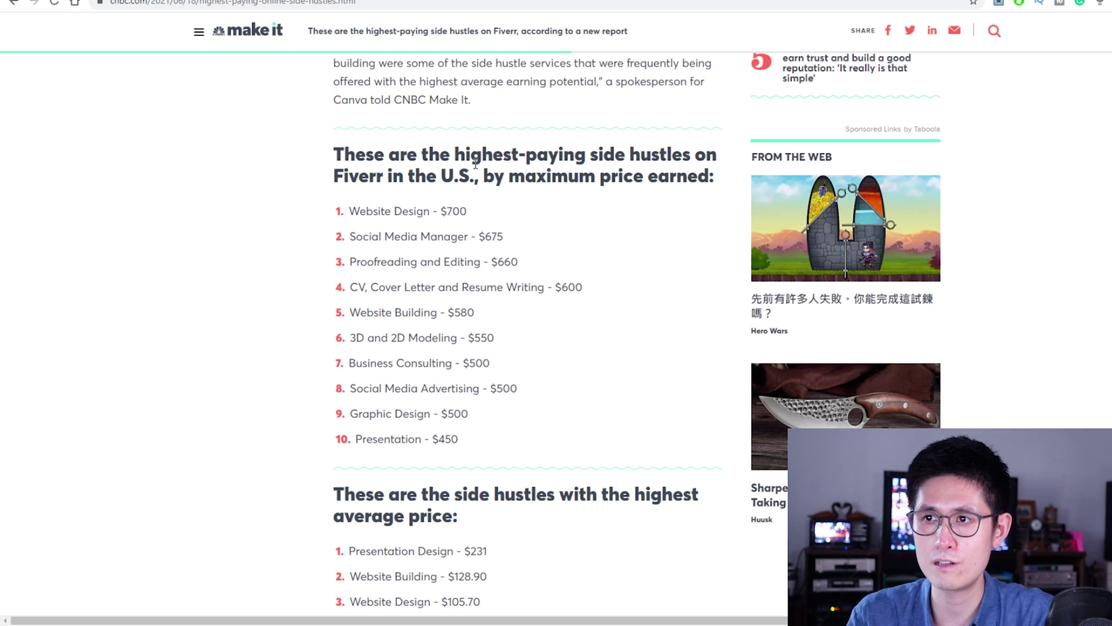
{"action": "left_click_drag", "start_coordinate": [452, 154], "coordinate": [578, 177]}
{"action": "left_click", "coordinate": [489, 233]}
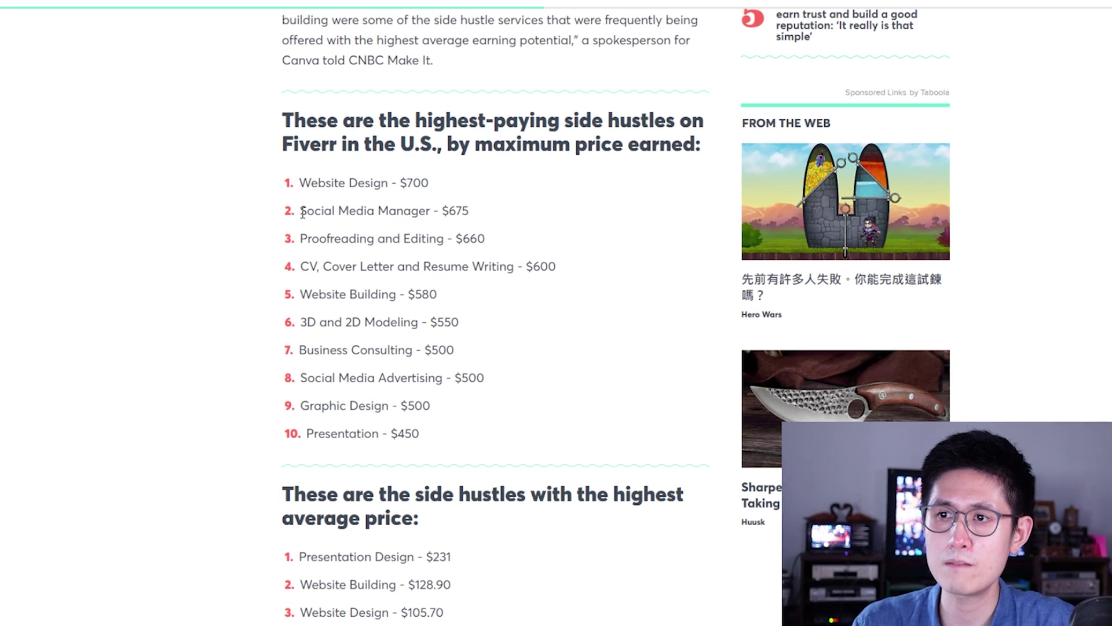
{"action": "left_click_drag", "start_coordinate": [303, 213], "coordinate": [476, 212]}
{"action": "left_click", "coordinate": [475, 212]}
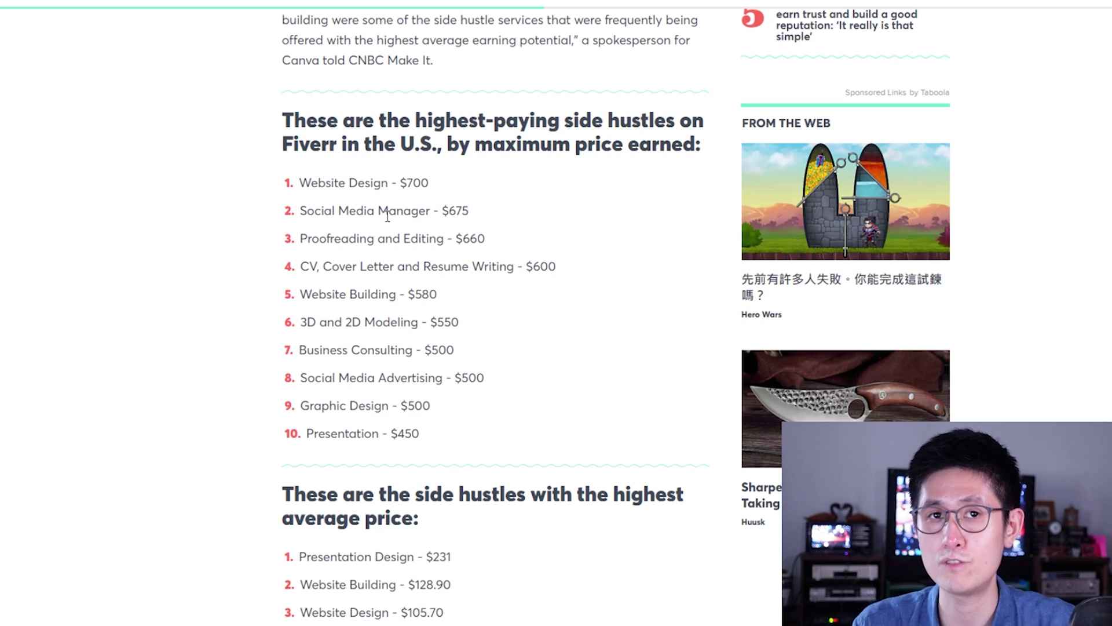
{"action": "left_click_drag", "start_coordinate": [481, 211], "coordinate": [302, 214]}
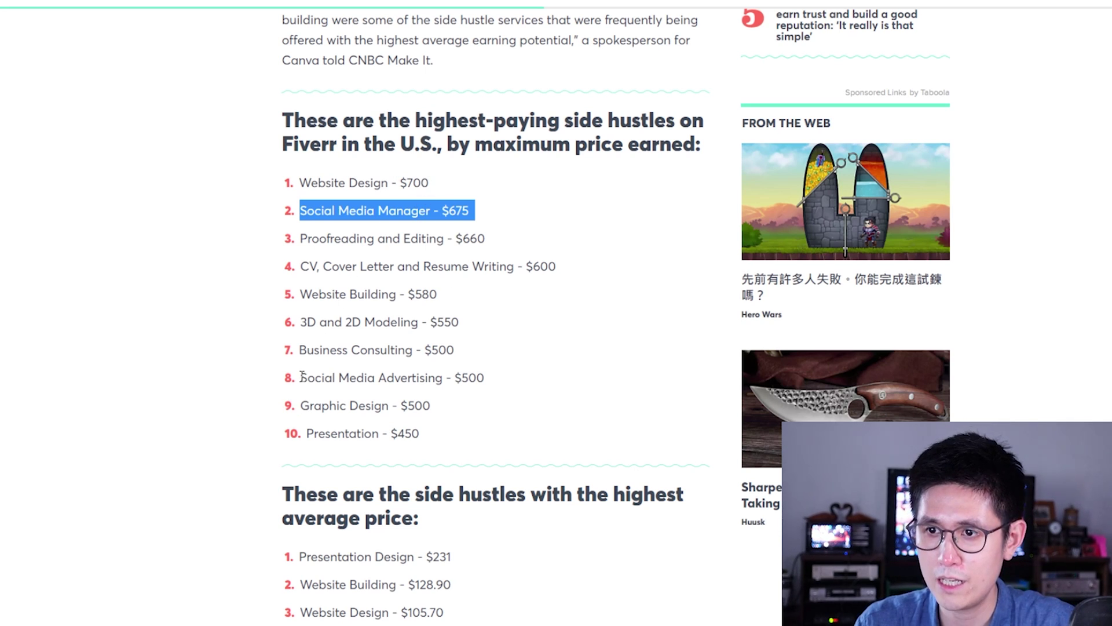
{"action": "left_click_drag", "start_coordinate": [302, 380], "coordinate": [491, 383]}
{"action": "left_click", "coordinate": [500, 374]}
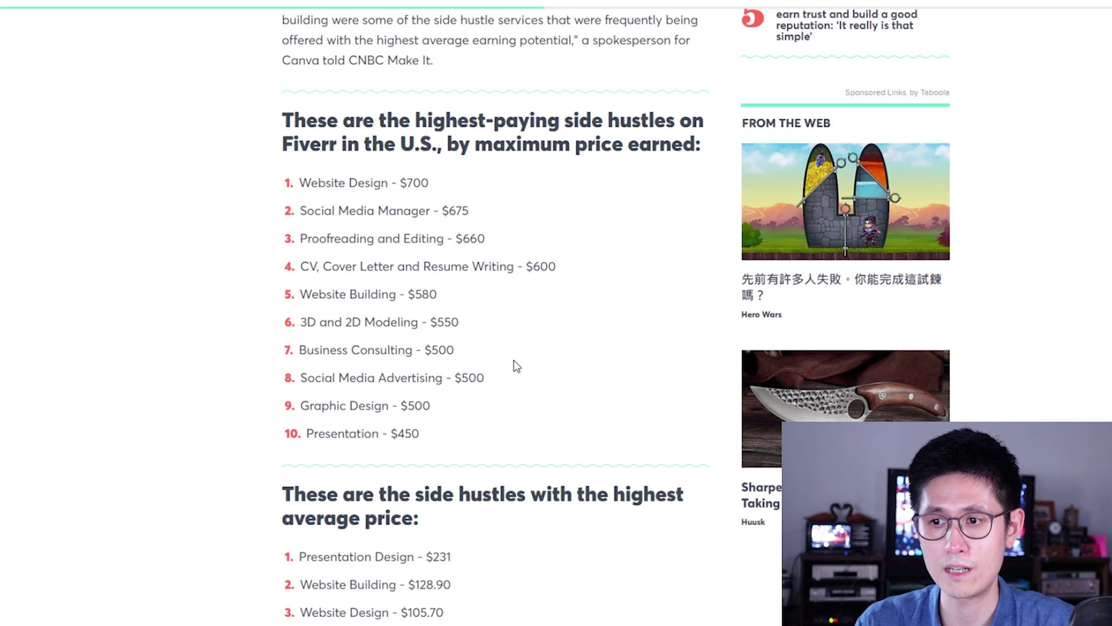
Examine the list of side hustles with the highest average price, highlighting its heading and the Social Media Manager entry.
{"action": "scroll", "coordinate": [517, 365], "scroll_direction": "down", "scroll_amount": 5}
{"action": "scroll", "coordinate": [371, 235], "scroll_direction": "up", "scroll_amount": 5}
{"action": "scroll", "coordinate": [449, 238], "scroll_direction": "down", "scroll_amount": 1}
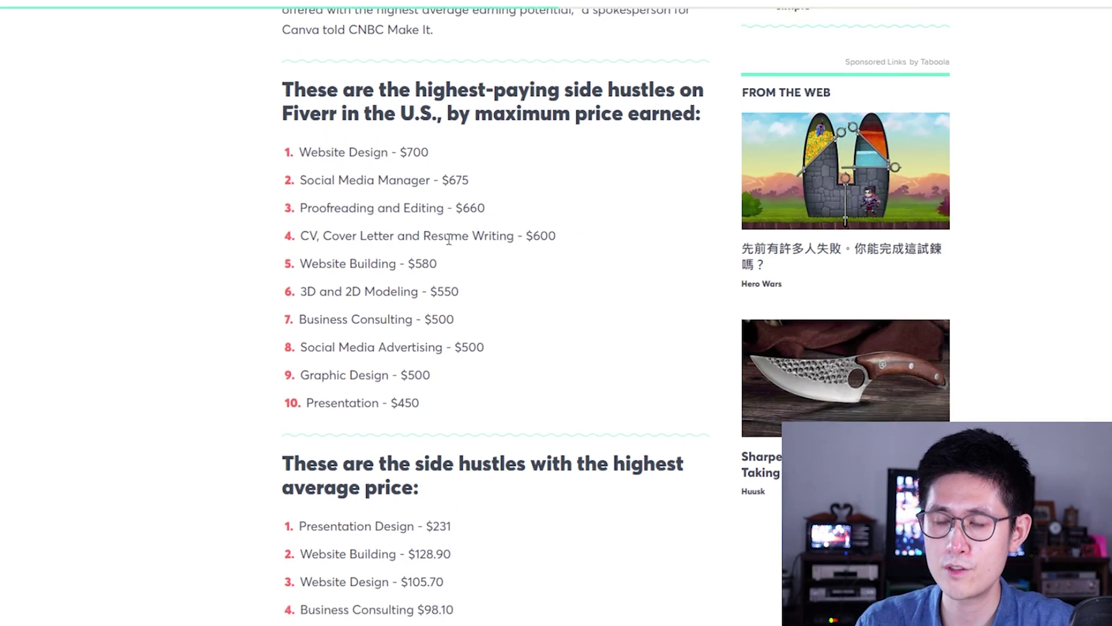
{"action": "scroll", "coordinate": [449, 239], "scroll_direction": "down", "scroll_amount": 3}
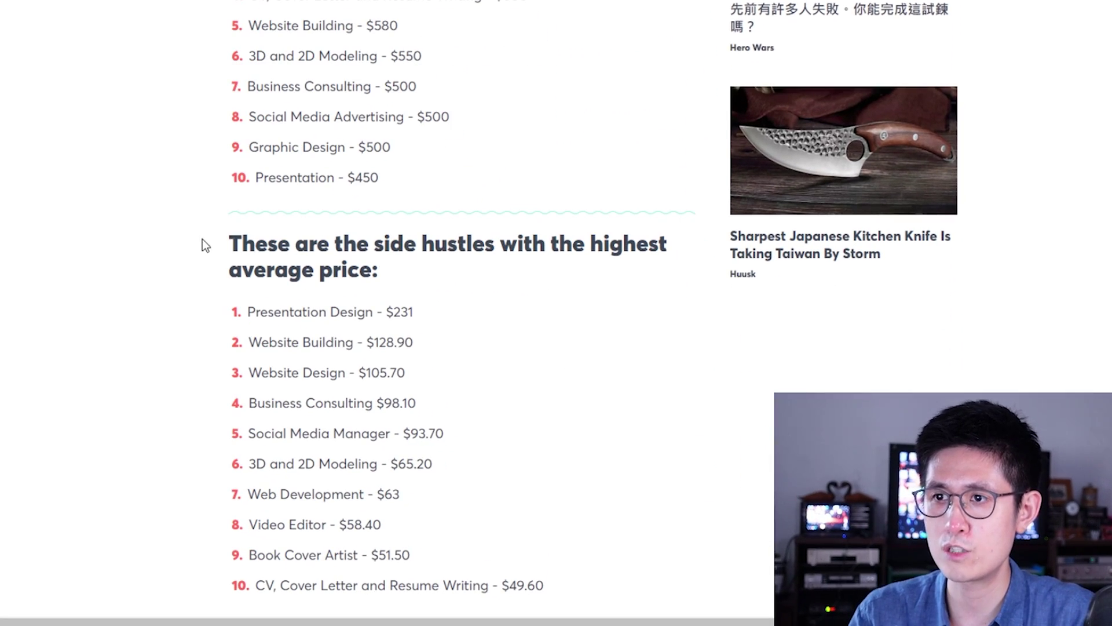
{"action": "left_click_drag", "start_coordinate": [260, 285], "coordinate": [425, 306]}
{"action": "scroll", "coordinate": [455, 315], "scroll_direction": "down", "scroll_amount": 1}
{"action": "scroll", "coordinate": [437, 327], "scroll_direction": "down", "scroll_amount": 2}
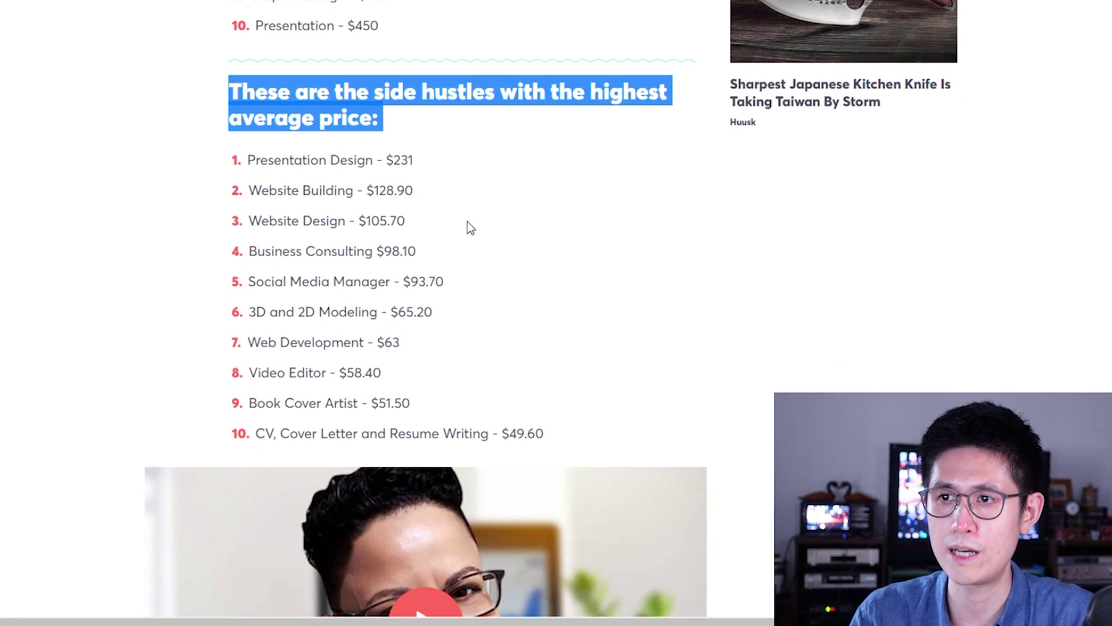
{"action": "left_click", "coordinate": [454, 215]}
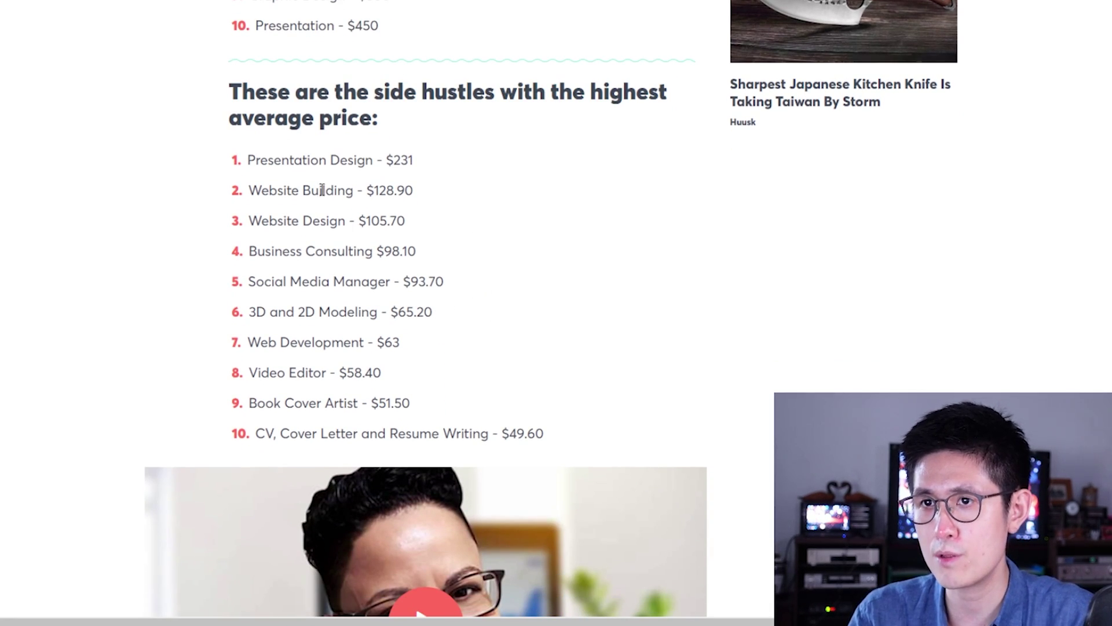
{"action": "left_click_drag", "start_coordinate": [248, 282], "coordinate": [452, 279]}
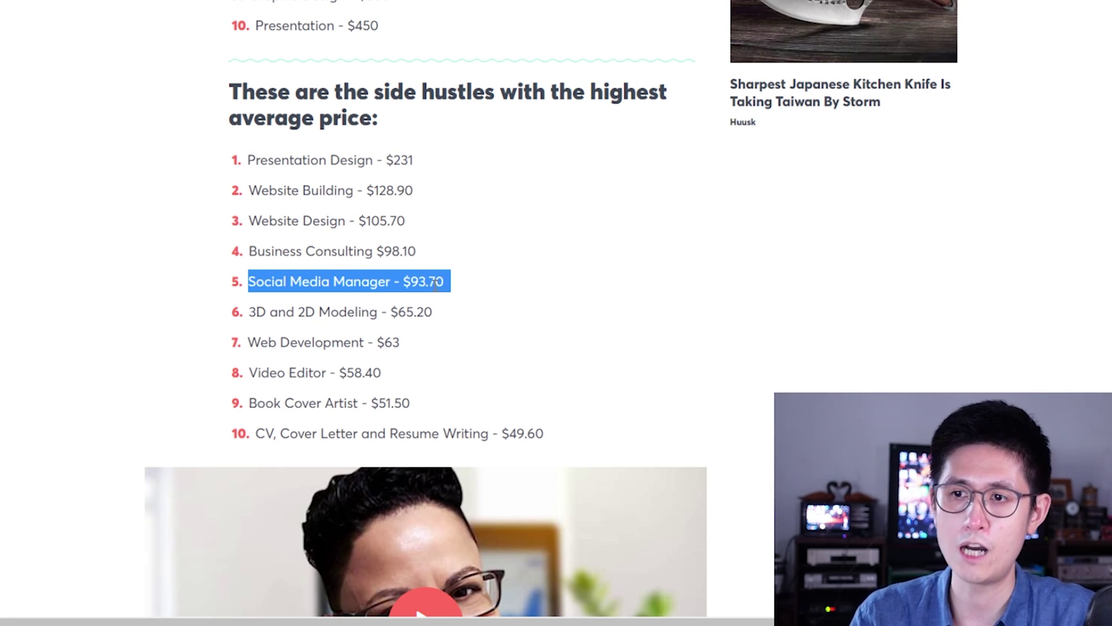
{"action": "left_click", "coordinate": [447, 303]}
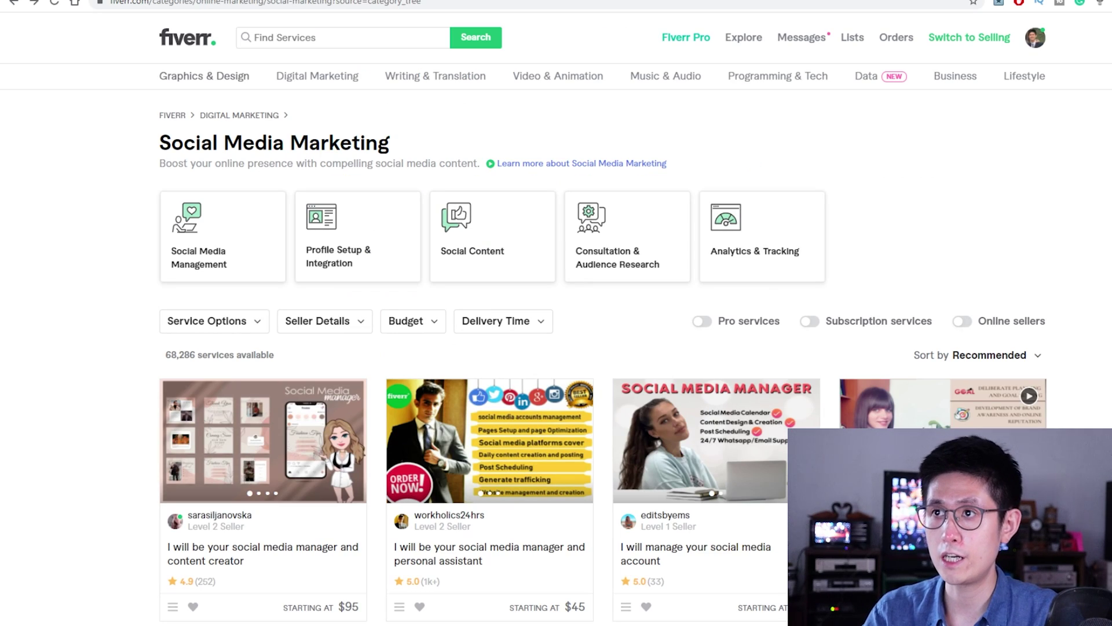
Switch to Fiverr's Social Media Marketing category and browse the services offered there.
{"action": "mouse_move", "coordinate": [289, 80]}
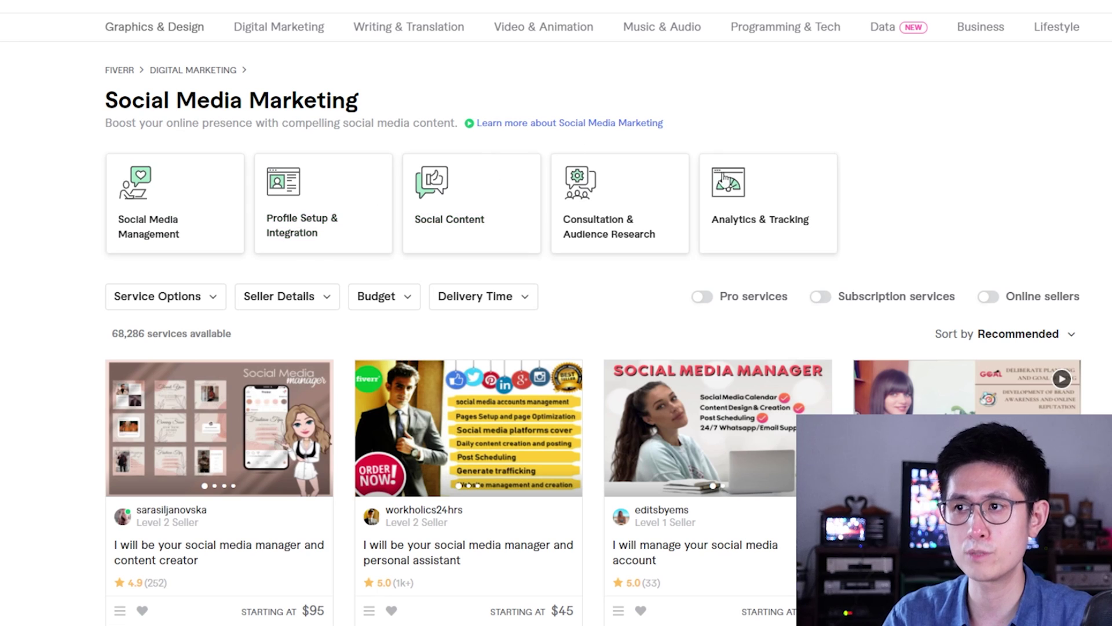
{"action": "scroll", "coordinate": [534, 182], "scroll_direction": "down", "scroll_amount": 3}
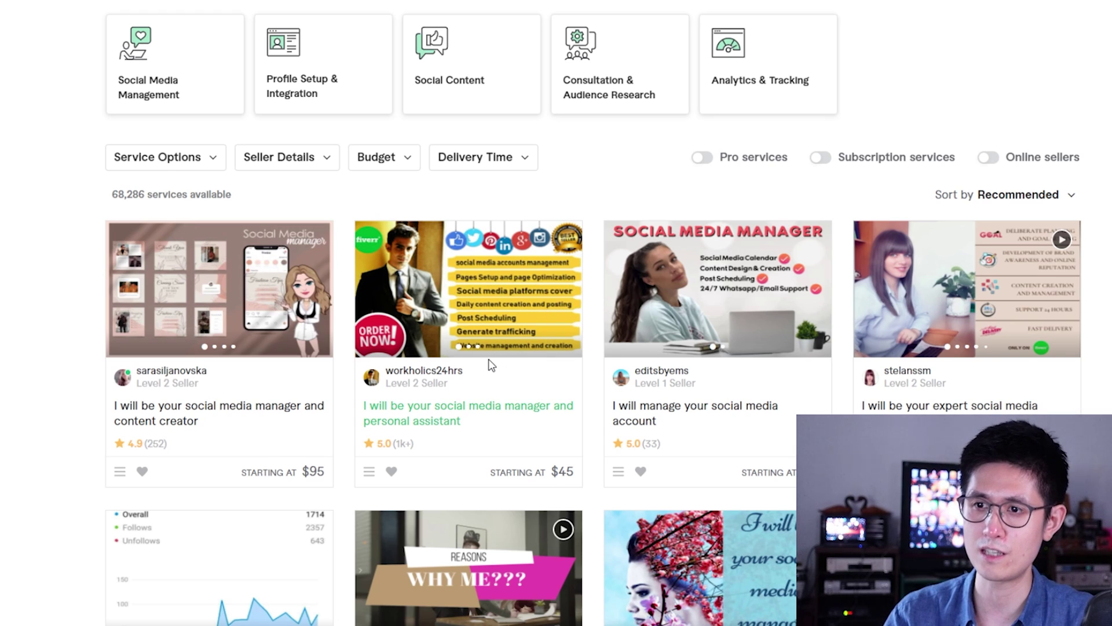
{"action": "scroll", "coordinate": [484, 353], "scroll_direction": "down", "scroll_amount": 1}
{"action": "scroll", "coordinate": [242, 192], "scroll_direction": "down", "scroll_amount": 1}
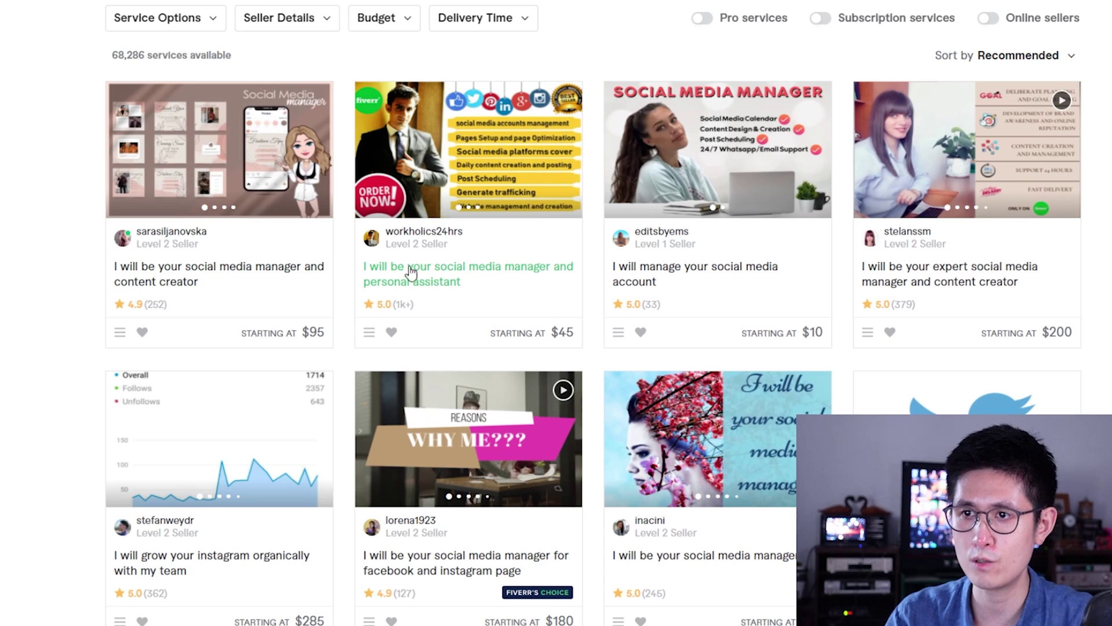
Open the "I will be your social media manager and personal assistant" gig and look over its overview and description.
{"action": "mouse_move", "coordinate": [396, 242]}
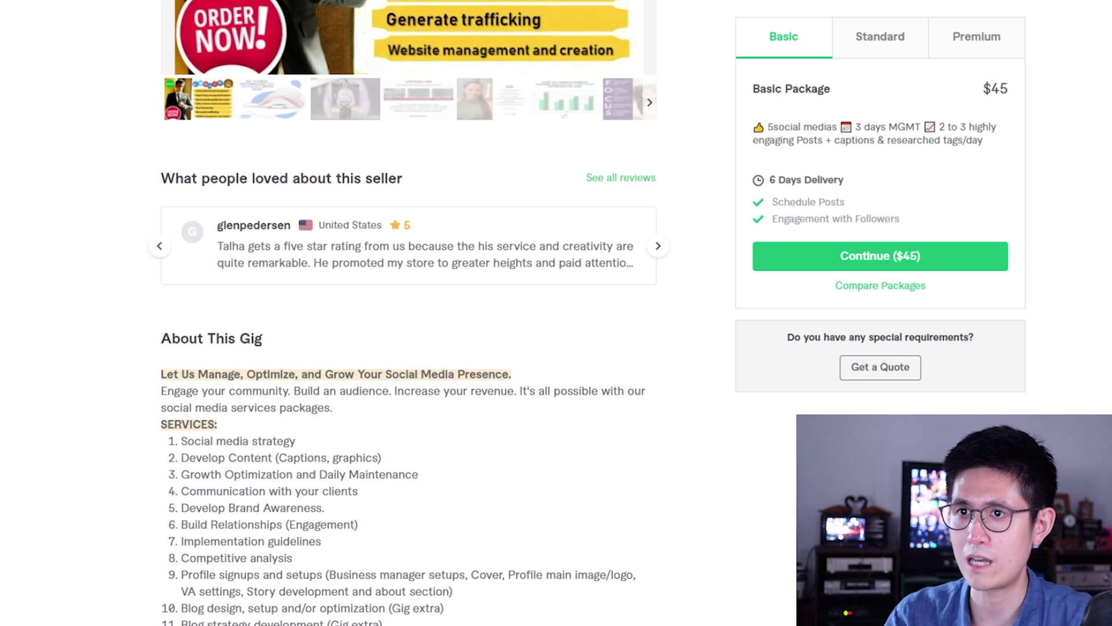
{"action": "scroll", "coordinate": [568, 322], "scroll_direction": "up", "scroll_amount": 6}
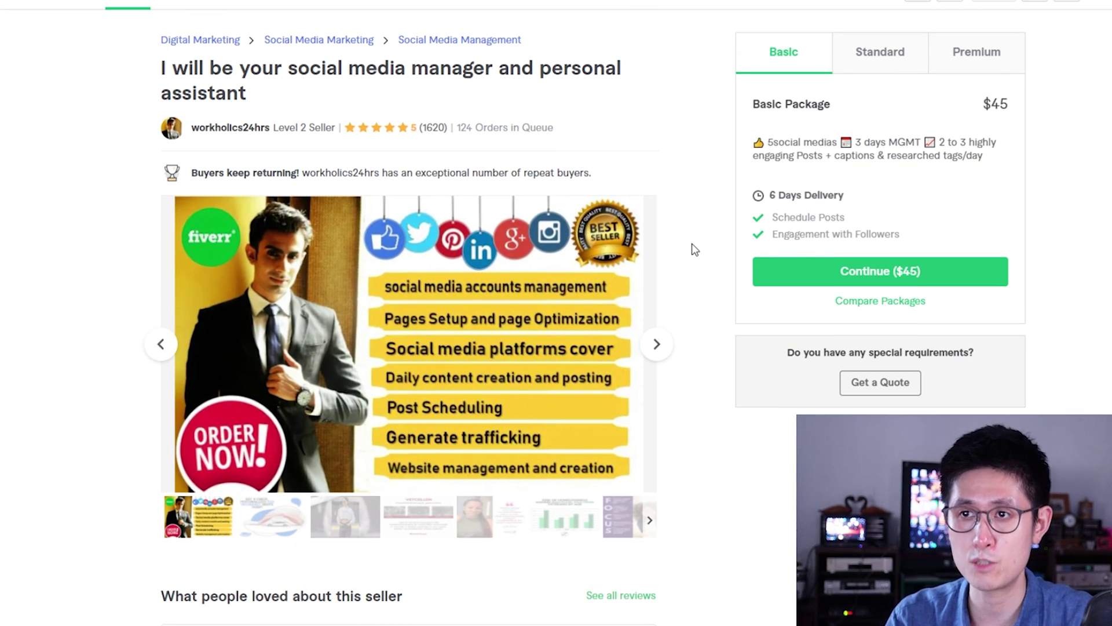
{"action": "scroll", "coordinate": [695, 249], "scroll_direction": "down", "scroll_amount": 9}
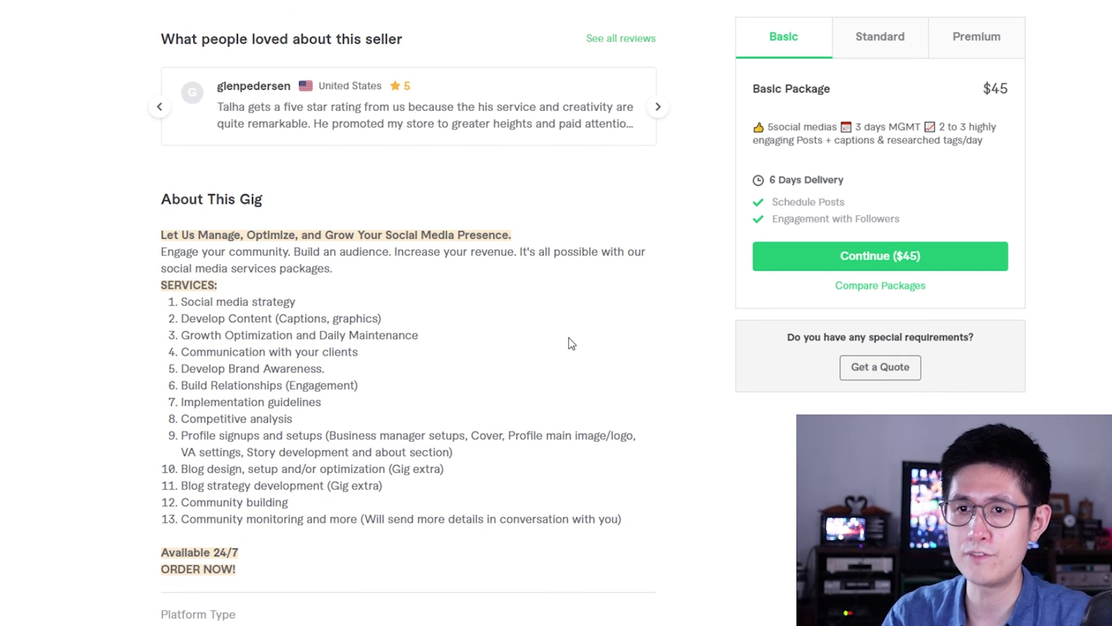
{"action": "scroll", "coordinate": [568, 344], "scroll_direction": "down", "scroll_amount": 2}
{"action": "scroll", "coordinate": [568, 344], "scroll_direction": "up", "scroll_amount": 1}
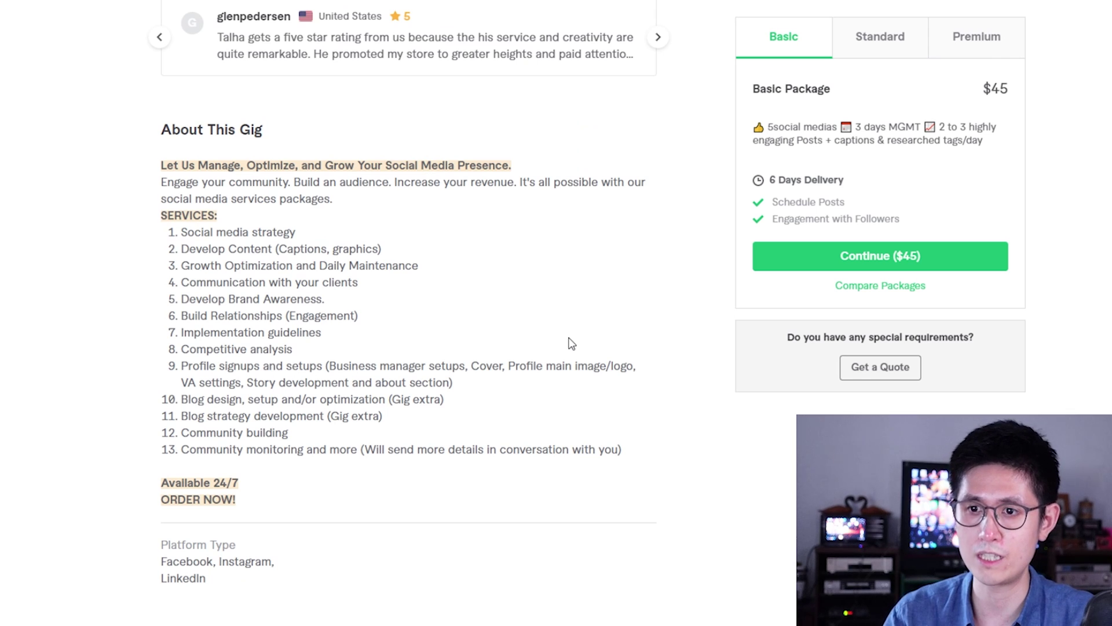
{"action": "scroll", "coordinate": [568, 344], "scroll_direction": "up", "scroll_amount": 9}
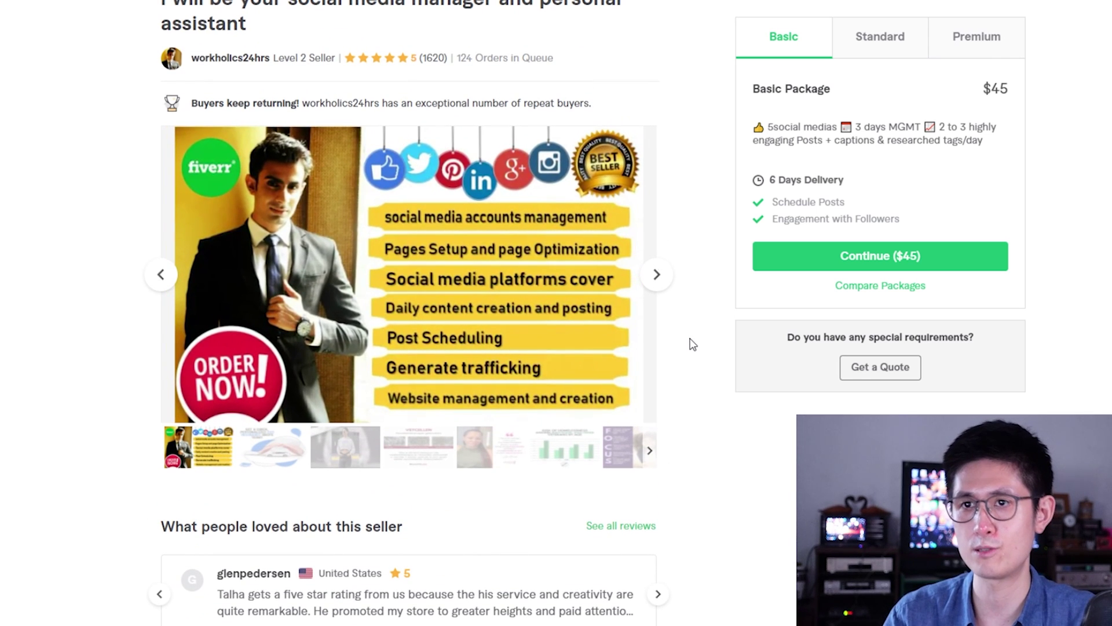
{"action": "scroll", "coordinate": [692, 344], "scroll_direction": "down", "scroll_amount": 10}
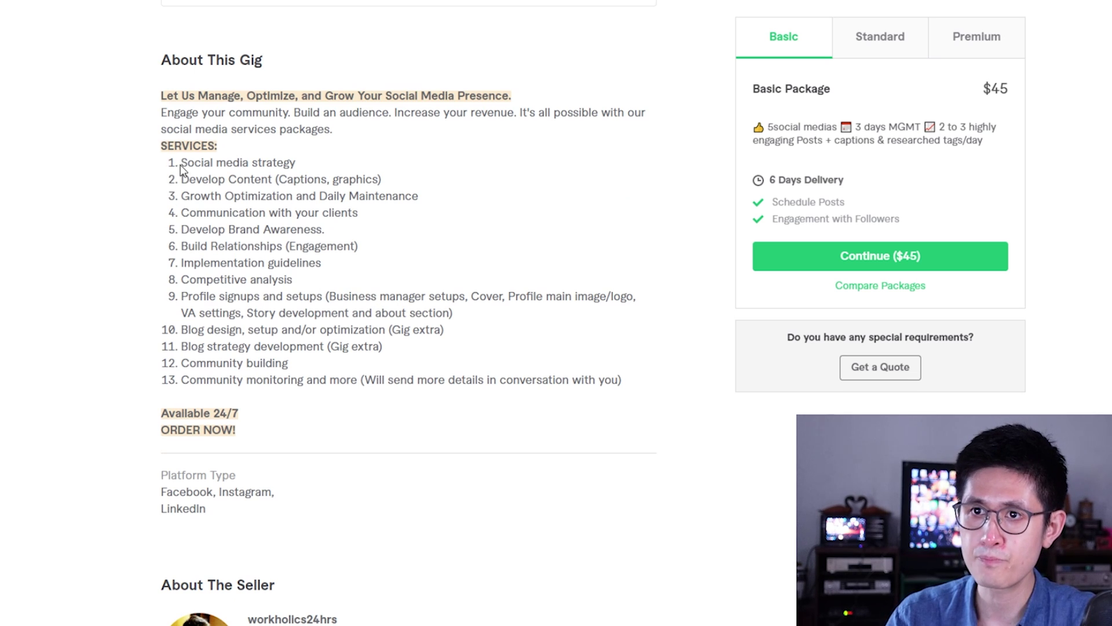
Read through the gig's numbered services, highlighting entries from Social media strategy down to Competitive analysis.
{"action": "left_click_drag", "start_coordinate": [181, 163], "coordinate": [335, 162]}
{"action": "left_click", "coordinate": [339, 161]}
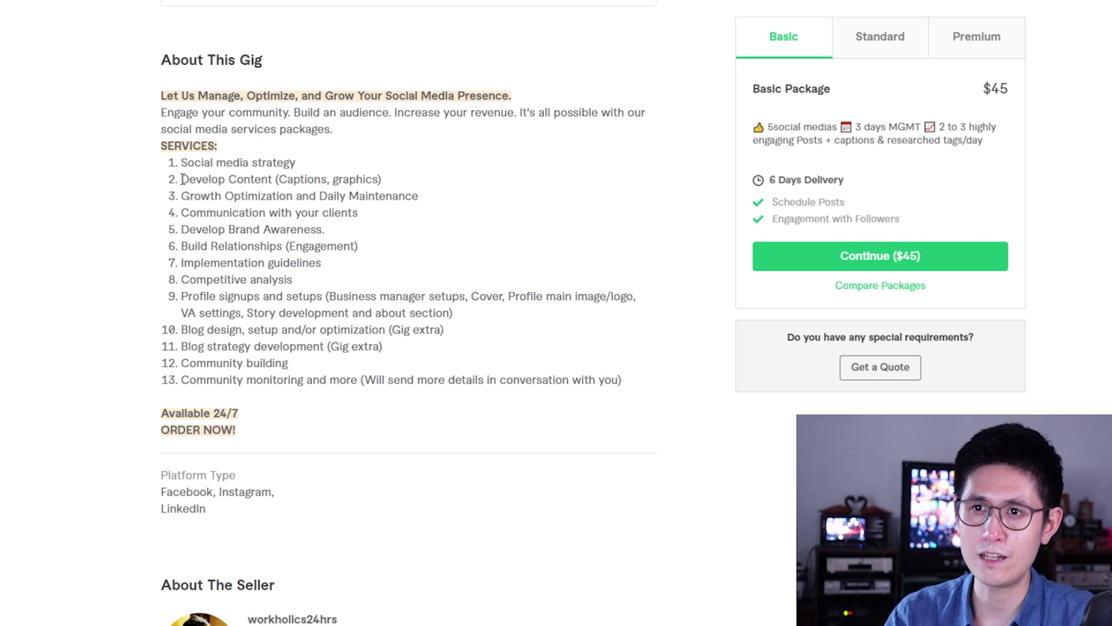
{"action": "left_click_drag", "start_coordinate": [181, 179], "coordinate": [397, 180]}
{"action": "left_click", "coordinate": [400, 180]}
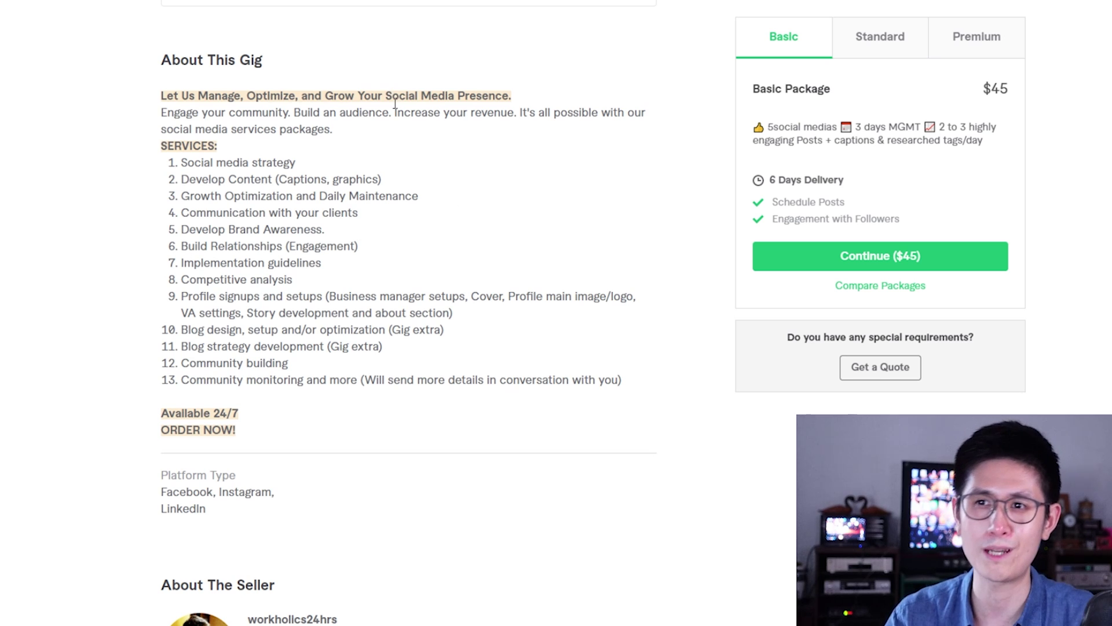
{"action": "left_click_drag", "start_coordinate": [182, 196], "coordinate": [390, 196]}
{"action": "left_click", "coordinate": [382, 229]}
{"action": "left_click_drag", "start_coordinate": [190, 213], "coordinate": [384, 213]}
{"action": "left_click", "coordinate": [384, 214]}
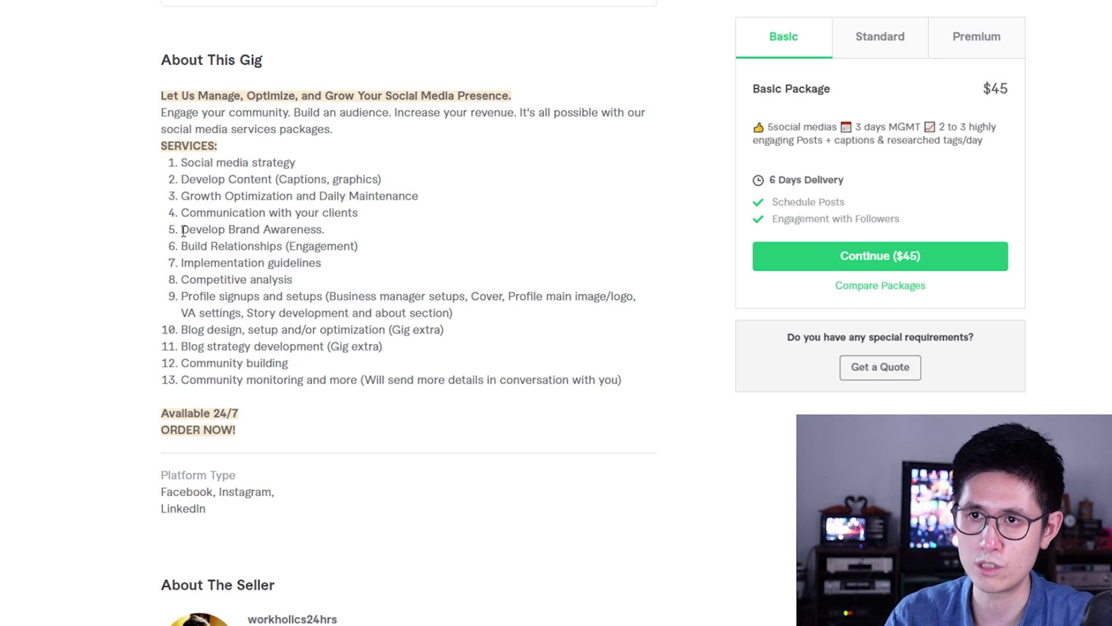
{"action": "left_click_drag", "start_coordinate": [183, 231], "coordinate": [338, 288]}
{"action": "left_click", "coordinate": [339, 288]}
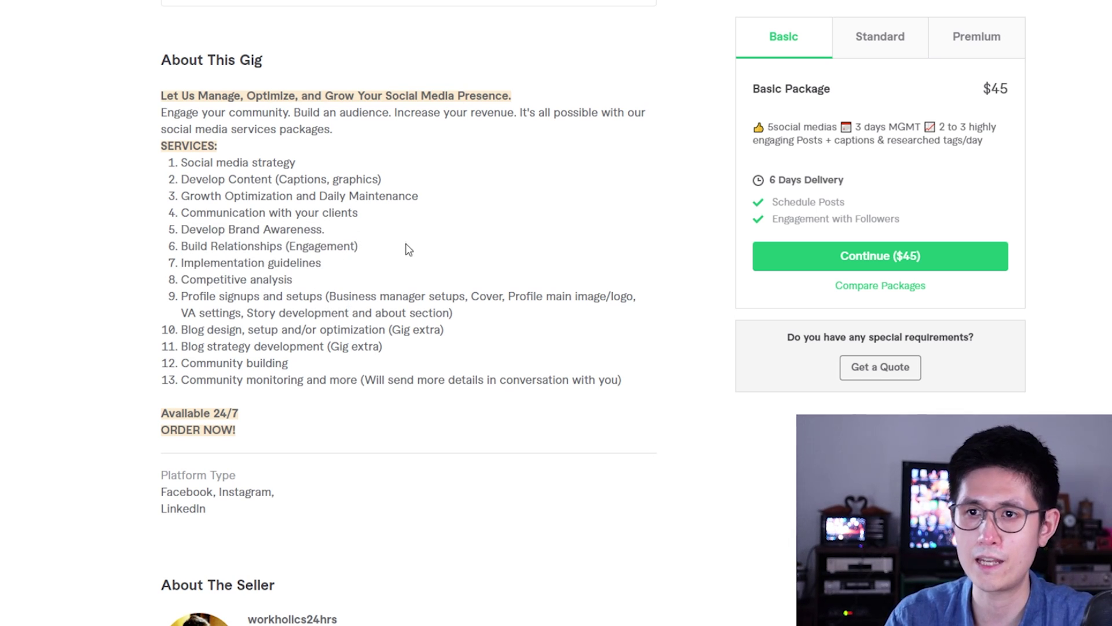
{"action": "scroll", "coordinate": [408, 249], "scroll_direction": "down", "scroll_amount": 1}
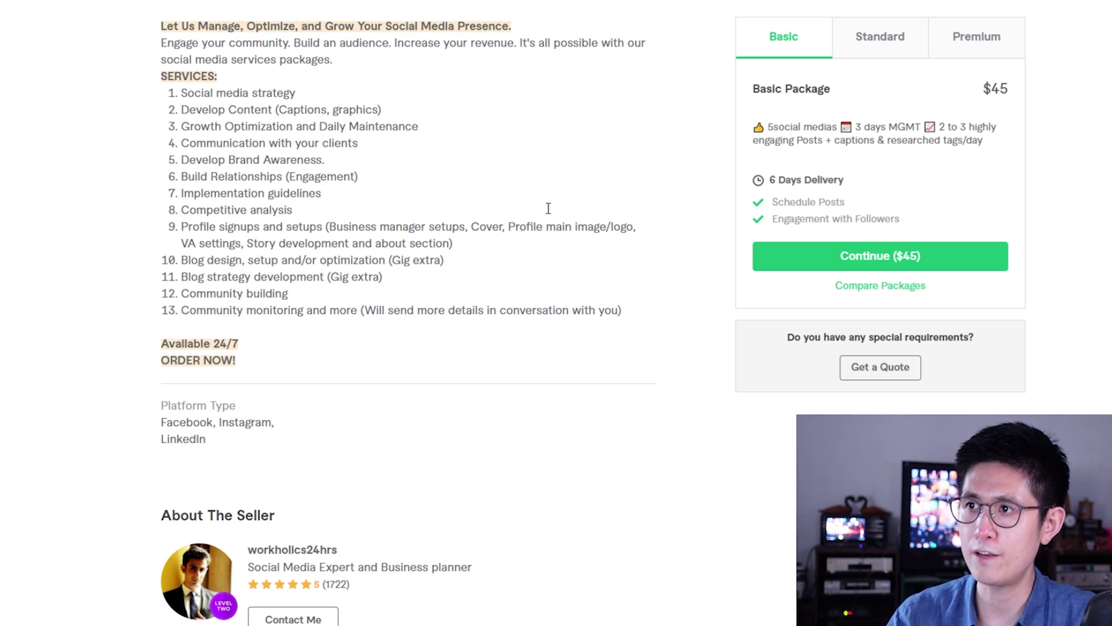
Review the gig's Basic package, highlighting its description of social media accounts, management days and posts.
{"action": "scroll", "coordinate": [876, 112], "scroll_direction": "up", "scroll_amount": 6}
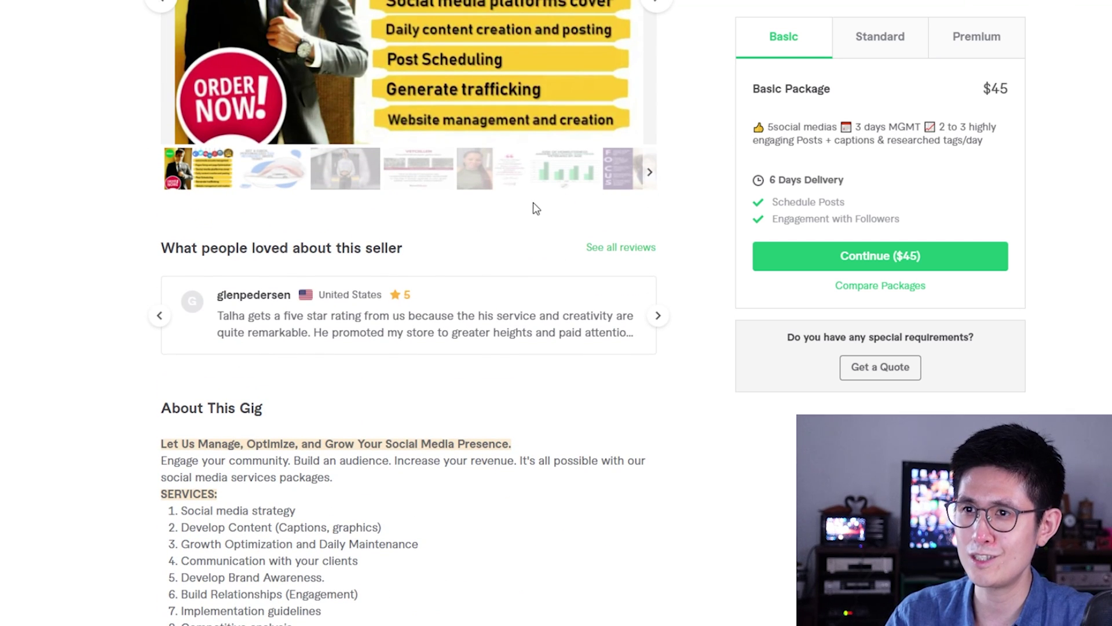
{"action": "scroll", "coordinate": [740, 245], "scroll_direction": "up", "scroll_amount": 1}
{"action": "scroll", "coordinate": [771, 185], "scroll_direction": "down", "scroll_amount": 2}
{"action": "mouse_move", "coordinate": [753, 127]}
{"action": "left_mouse_down"}
{"action": "mouse_move", "coordinate": [979, 142]}
{"action": "mouse_move", "coordinate": [828, 144]}
{"action": "mouse_move", "coordinate": [994, 145]}
{"action": "mouse_move", "coordinate": [757, 127]}
{"action": "left_mouse_up"}
{"action": "left_click", "coordinate": [835, 142]}
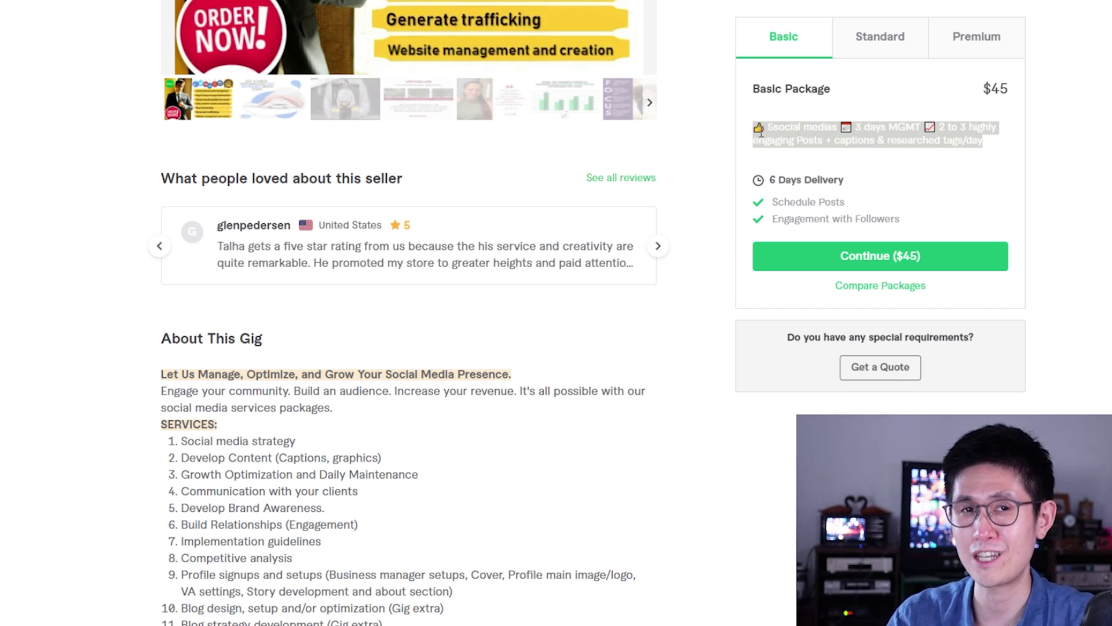
{"action": "scroll", "coordinate": [597, 153], "scroll_direction": "up", "scroll_amount": 1}
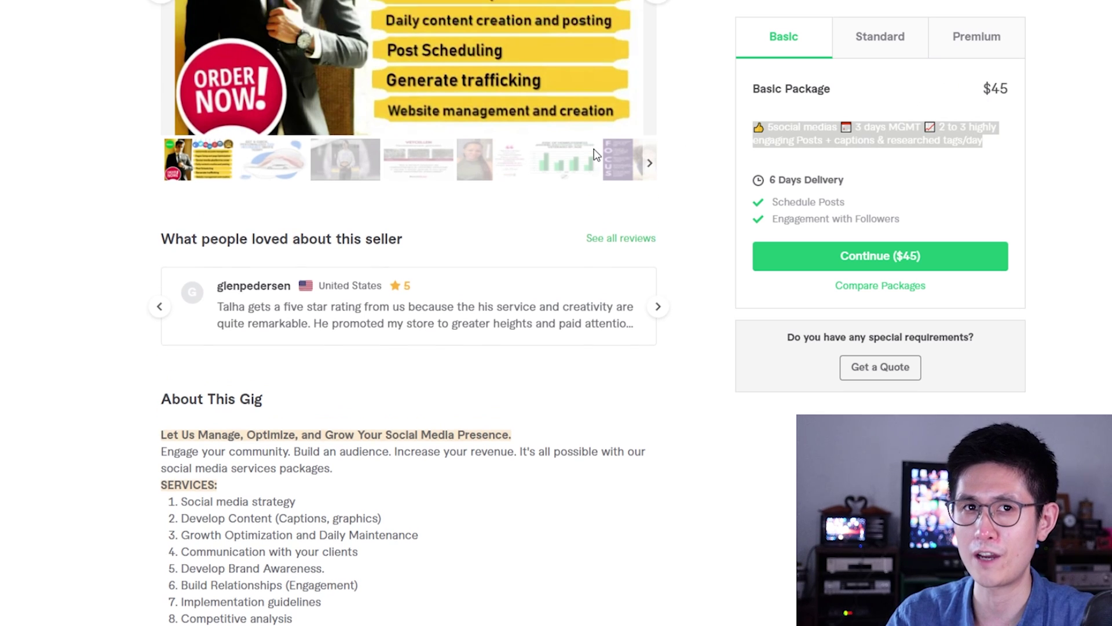
Compare the gig's Standard and Premium packages, highlighting the Premium management duration, and return to the Basic package.
{"action": "scroll", "coordinate": [597, 153], "scroll_direction": "up", "scroll_amount": 1}
{"action": "scroll", "coordinate": [589, 124], "scroll_direction": "up", "scroll_amount": 1}
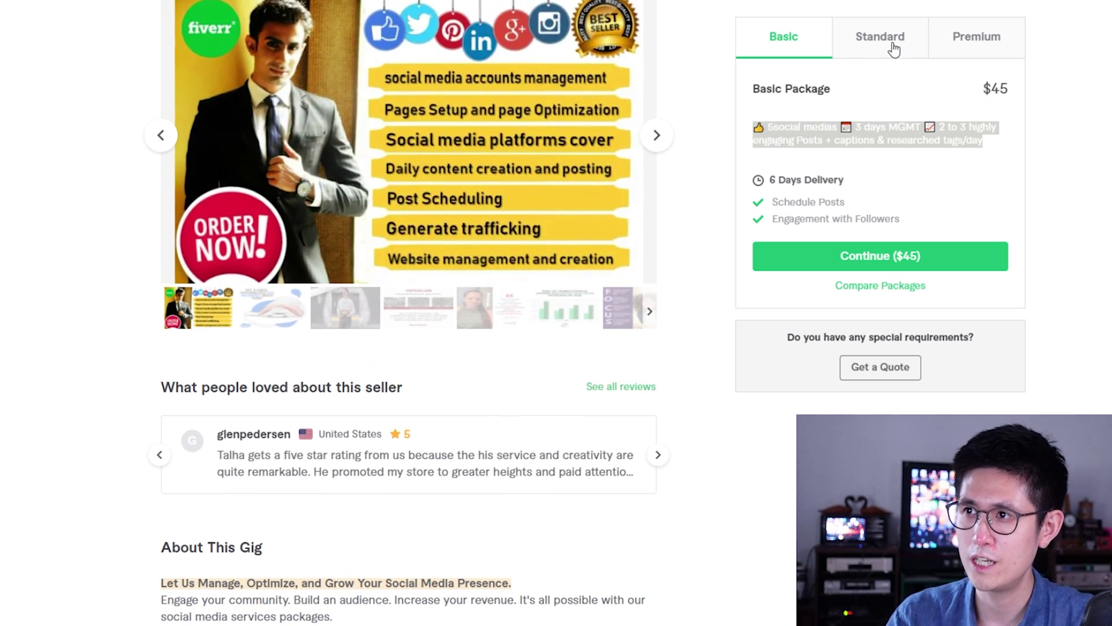
{"action": "left_click", "coordinate": [891, 45]}
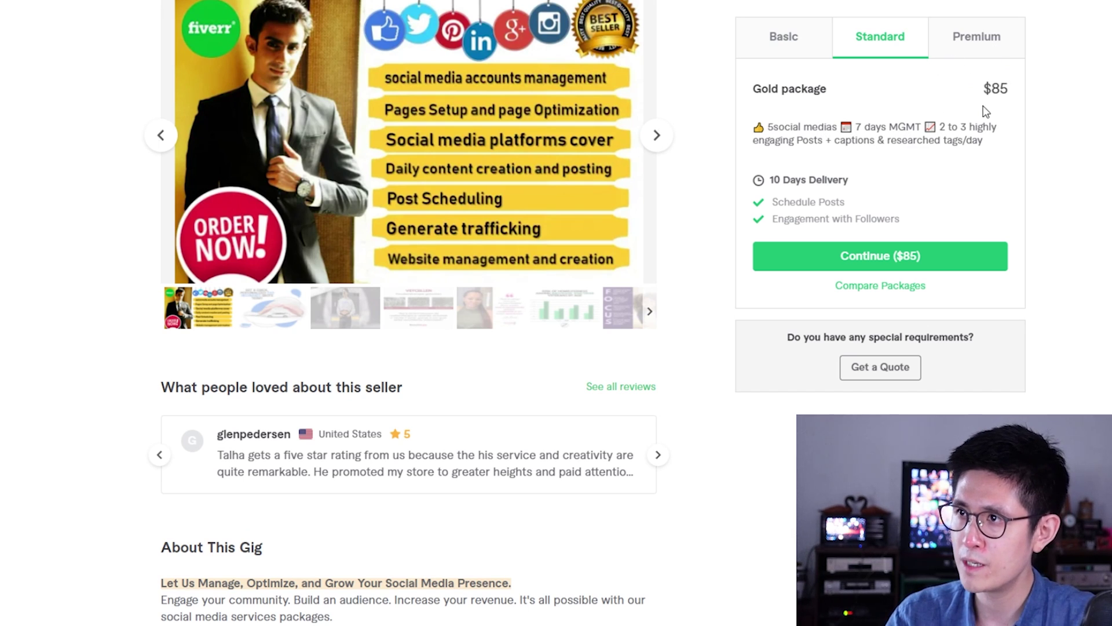
{"action": "left_click", "coordinate": [995, 50]}
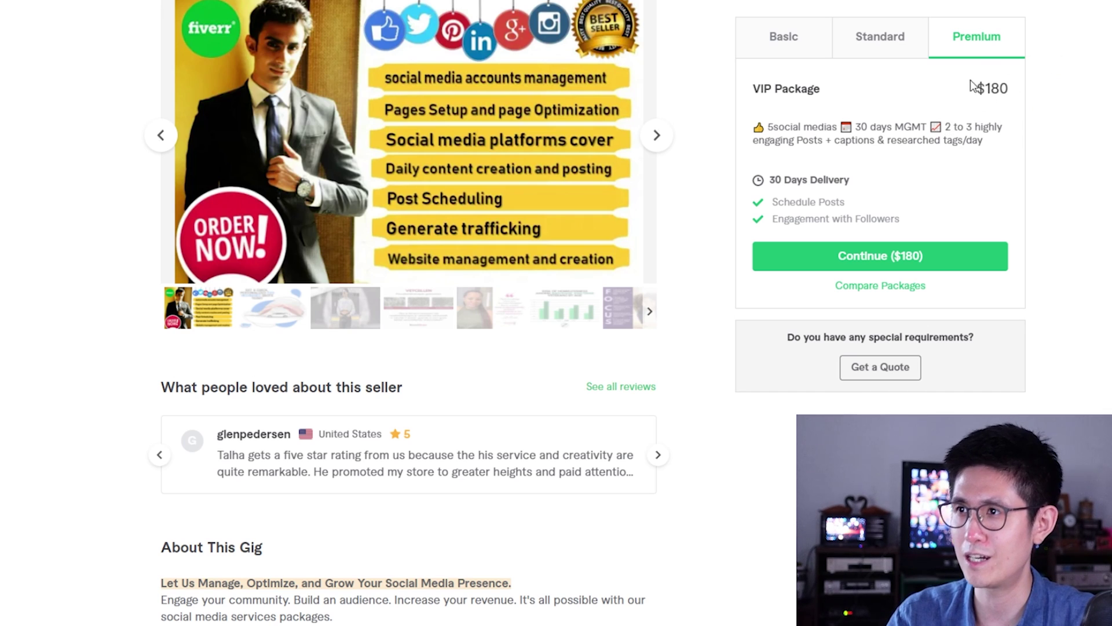
{"action": "left_click_drag", "start_coordinate": [854, 128], "coordinate": [923, 129]}
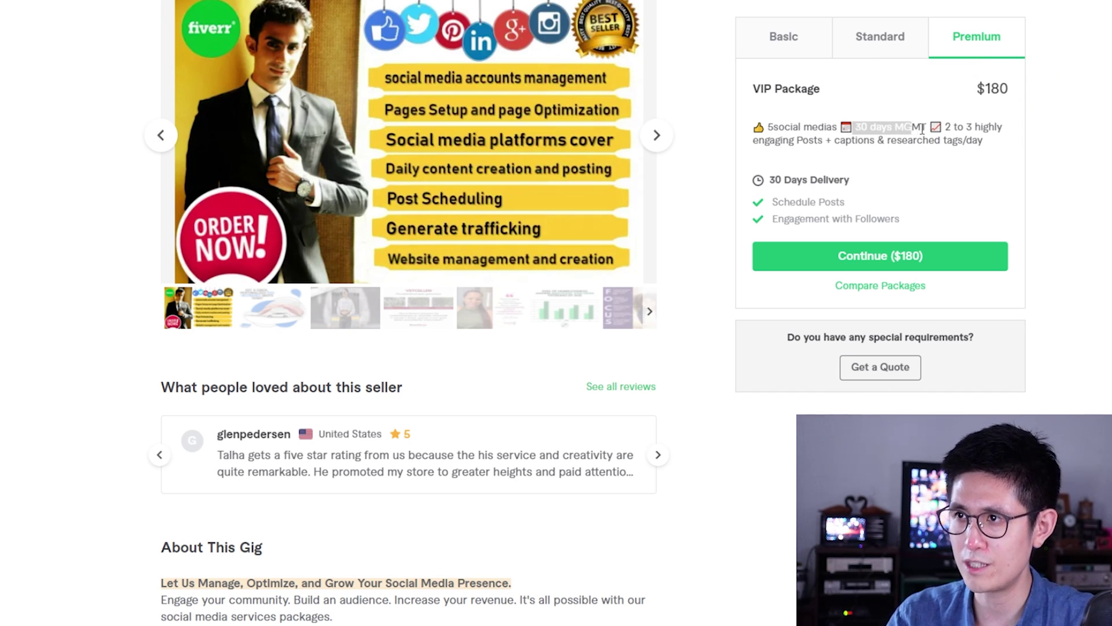
{"action": "left_click", "coordinate": [1073, 144]}
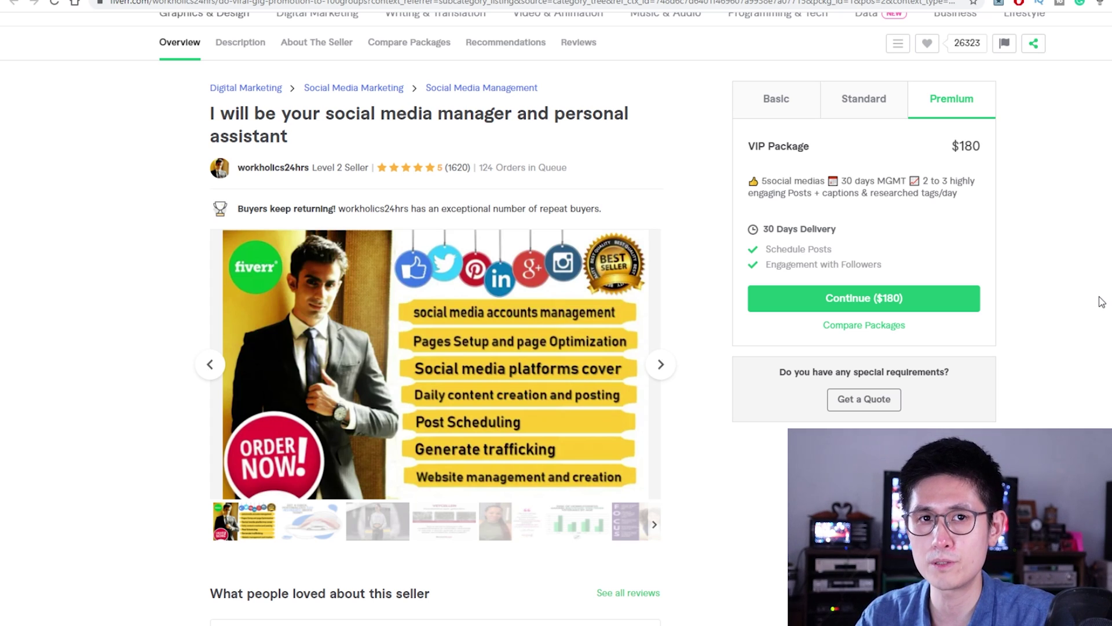
{"action": "left_click", "coordinate": [878, 100]}
{"action": "left_click", "coordinate": [800, 100]}
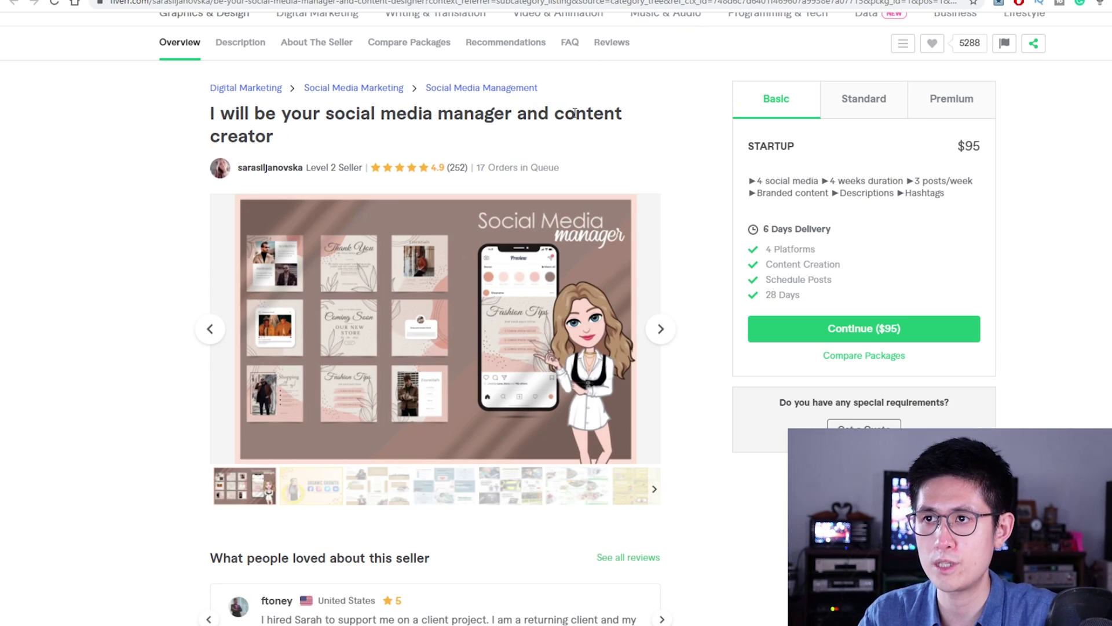
Browse the sample images in the "social media manager and content creator" gig's gallery, and switch to the "social media manager and personal assistant" gig.
{"action": "scroll", "coordinate": [621, 180], "scroll_direction": "down", "scroll_amount": 1}
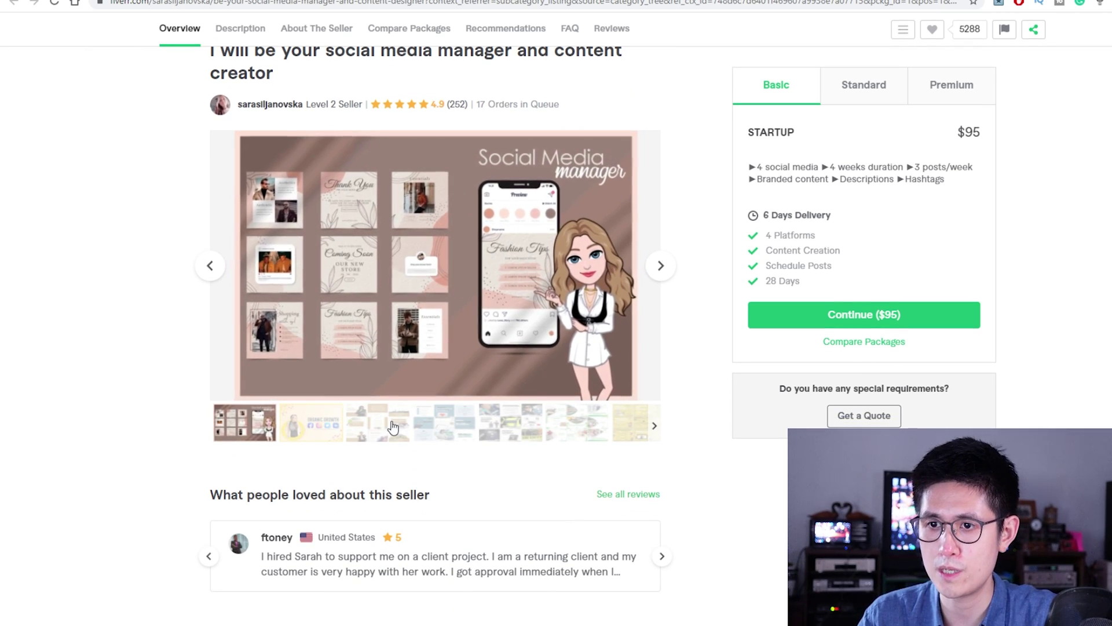
{"action": "left_click", "coordinate": [365, 426]}
{"action": "left_click", "coordinate": [319, 428]}
{"action": "scroll", "coordinate": [449, 284], "scroll_direction": "down", "scroll_amount": 1}
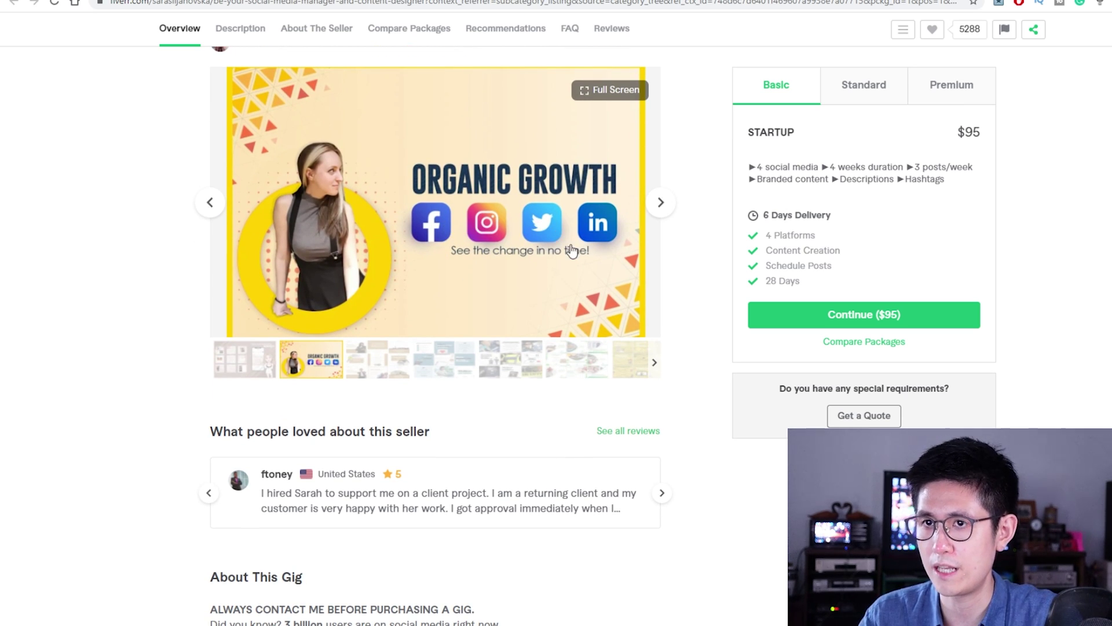
{"action": "left_click", "coordinate": [216, 377]}
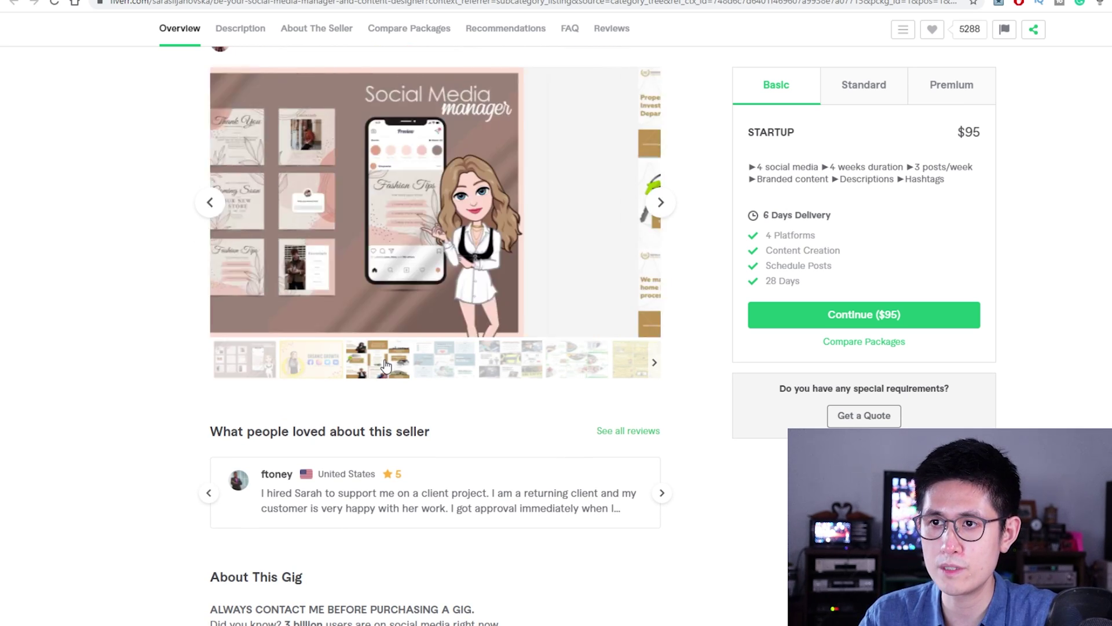
{"action": "left_click", "coordinate": [378, 361]}
{"action": "left_click", "coordinate": [466, 371]}
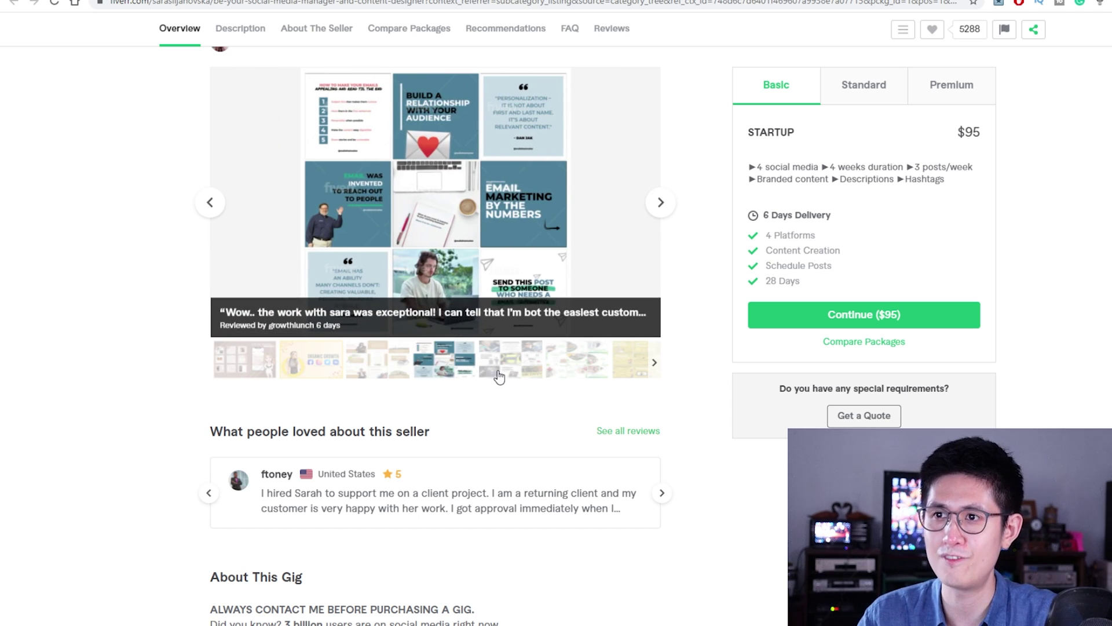
{"action": "left_click", "coordinate": [499, 375]}
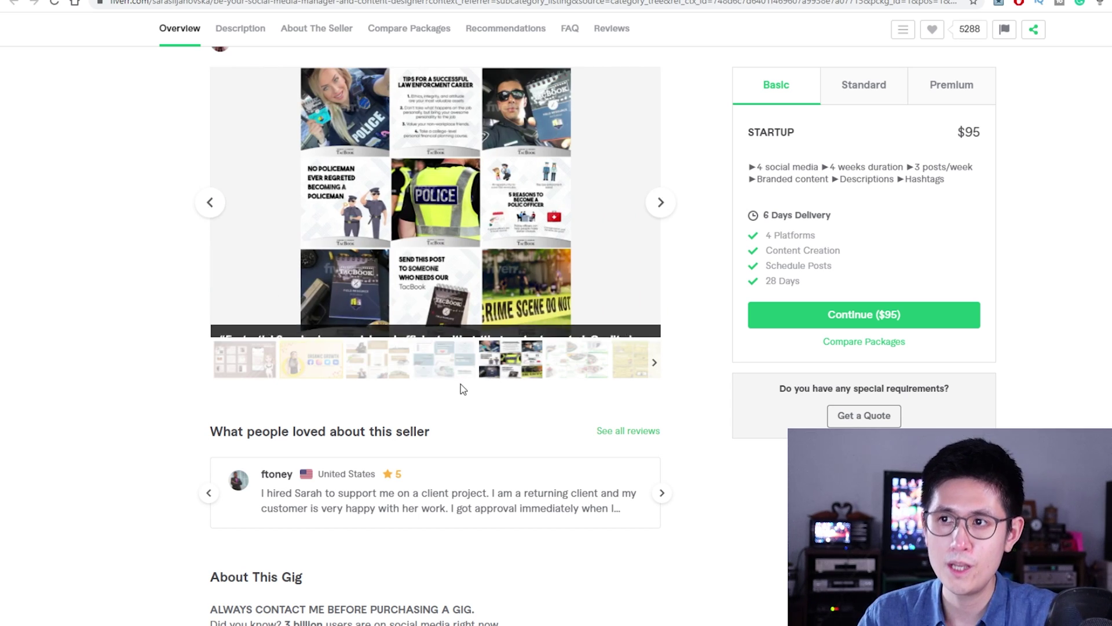
{"action": "left_click", "coordinate": [578, 372]}
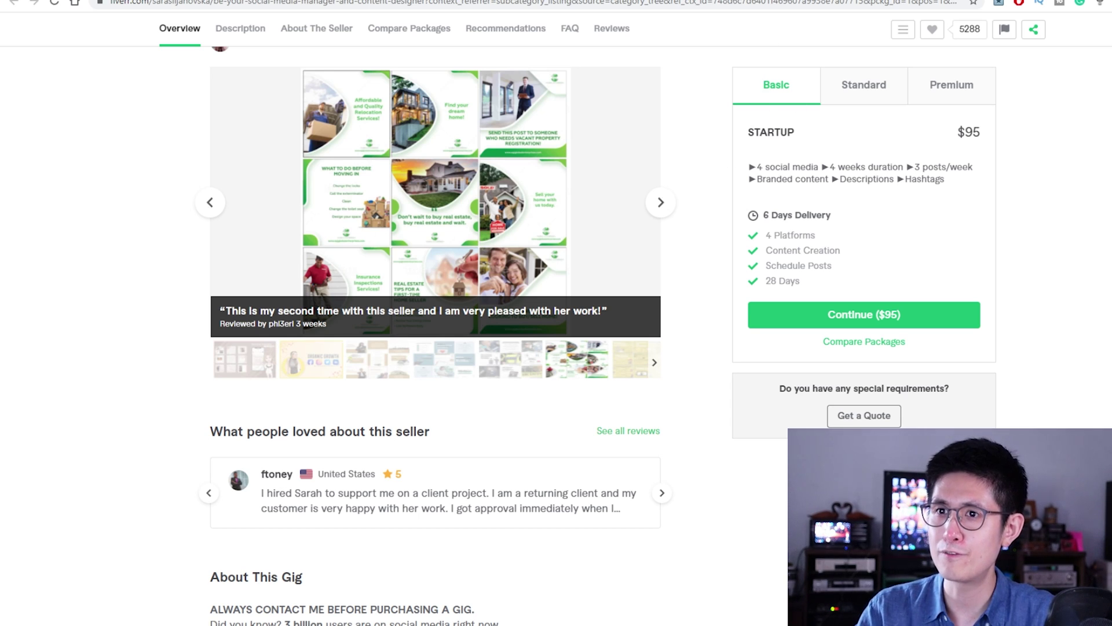
{"action": "key", "text": "ctrl+Tab"}
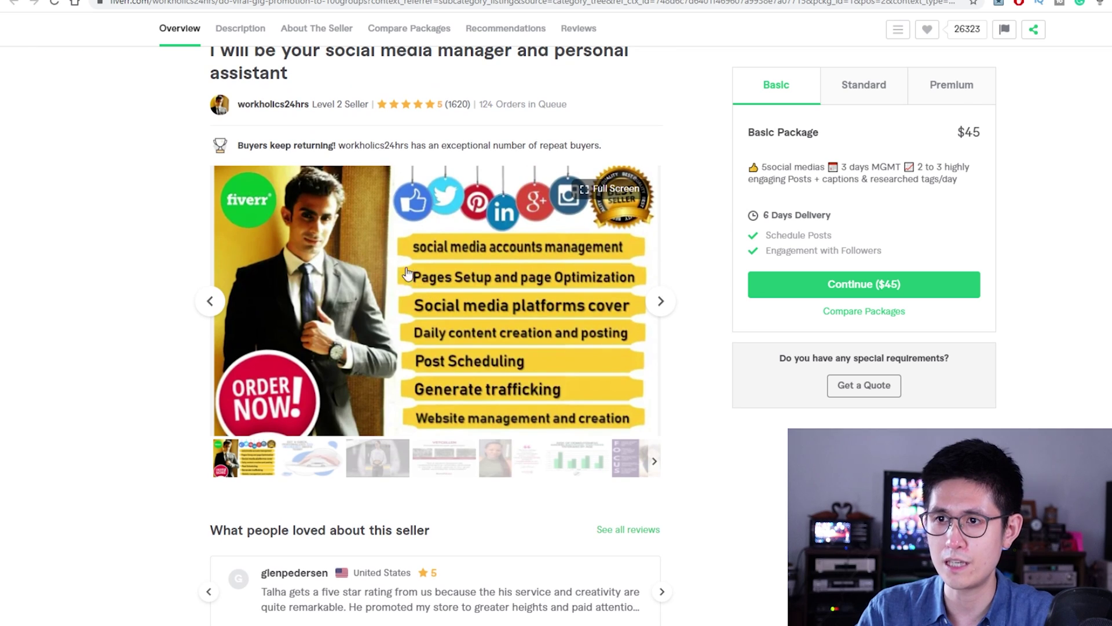
{"action": "scroll", "coordinate": [408, 274], "scroll_direction": "down", "scroll_amount": 1}
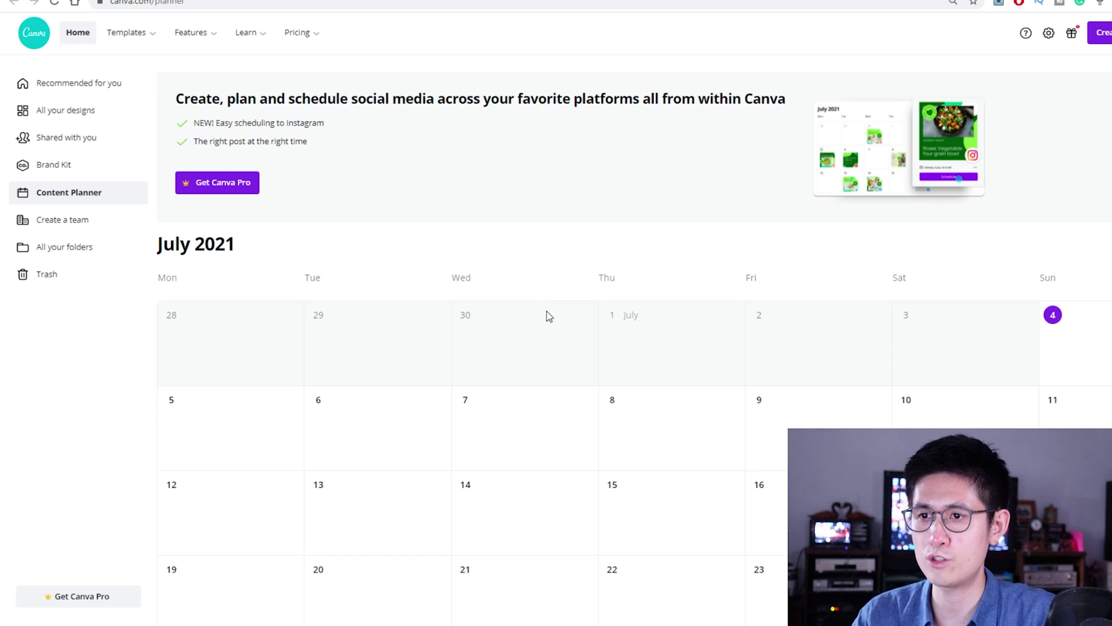
Look through the July 2021 calendar and the scheduling features in Canva's Content Planner.
{"action": "scroll", "coordinate": [548, 316], "scroll_direction": "down", "scroll_amount": 1}
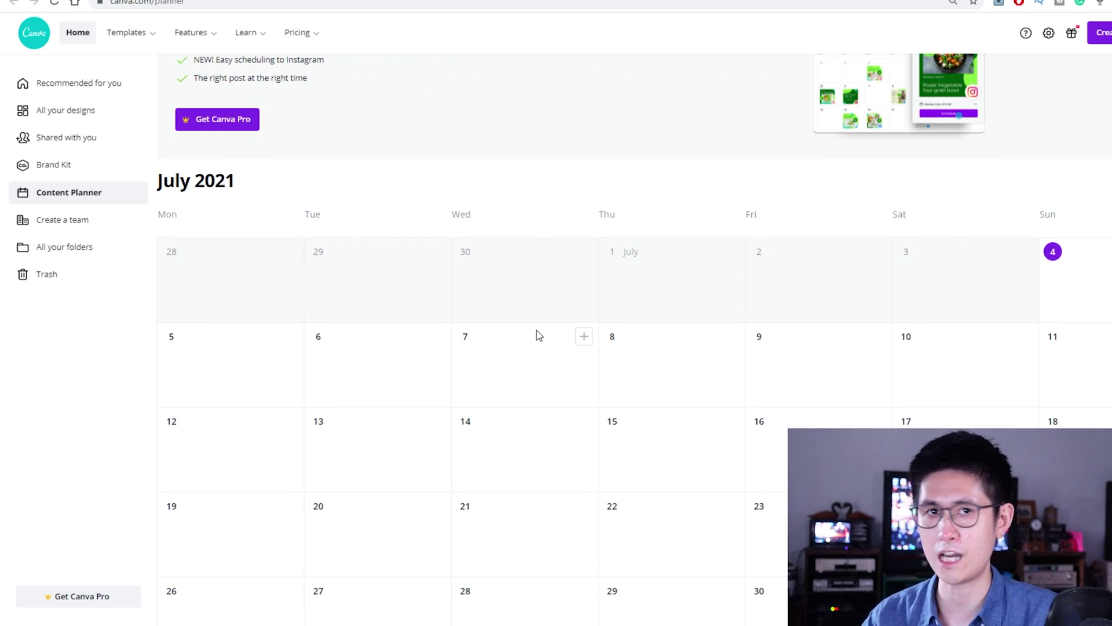
{"action": "scroll", "coordinate": [481, 287], "scroll_direction": "down", "scroll_amount": 1}
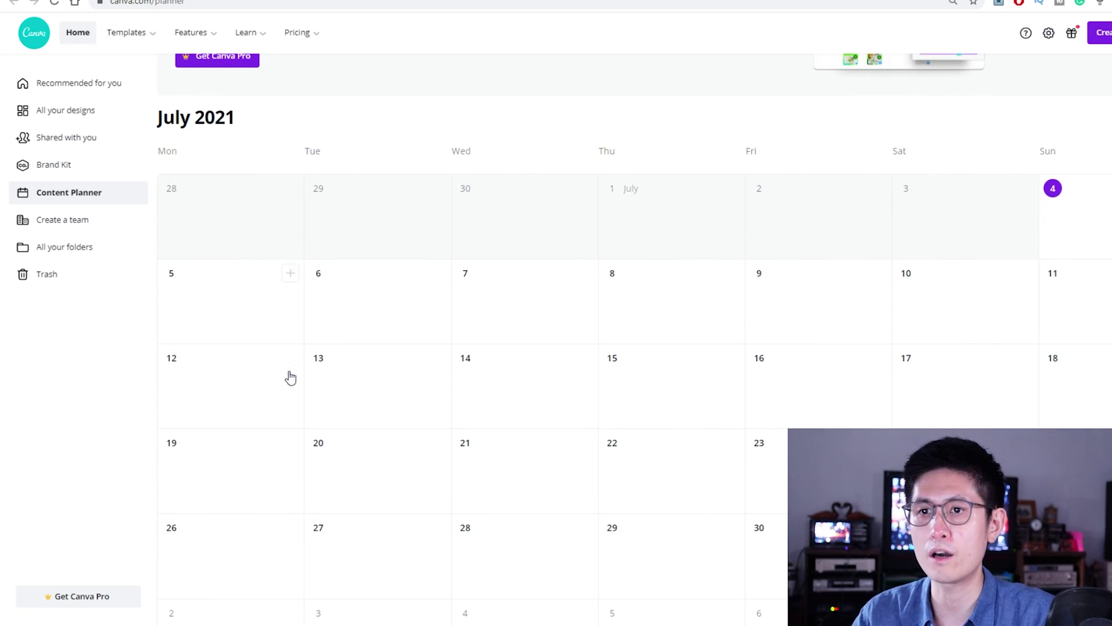
{"action": "scroll", "coordinate": [591, 317], "scroll_direction": "down", "scroll_amount": 1}
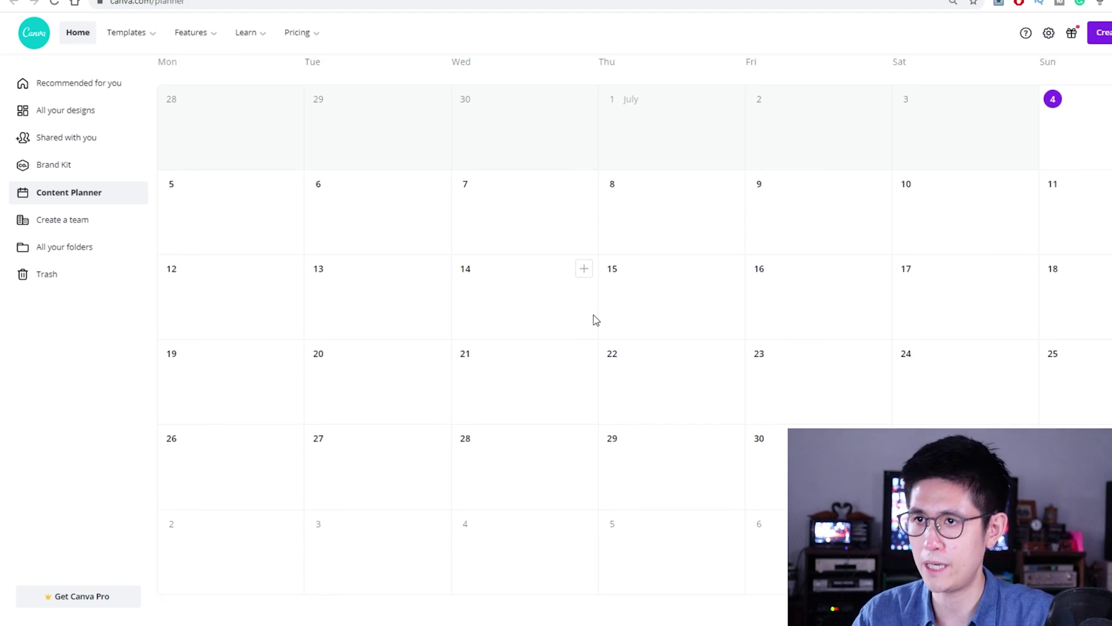
{"action": "scroll", "coordinate": [596, 320], "scroll_direction": "up", "scroll_amount": 3}
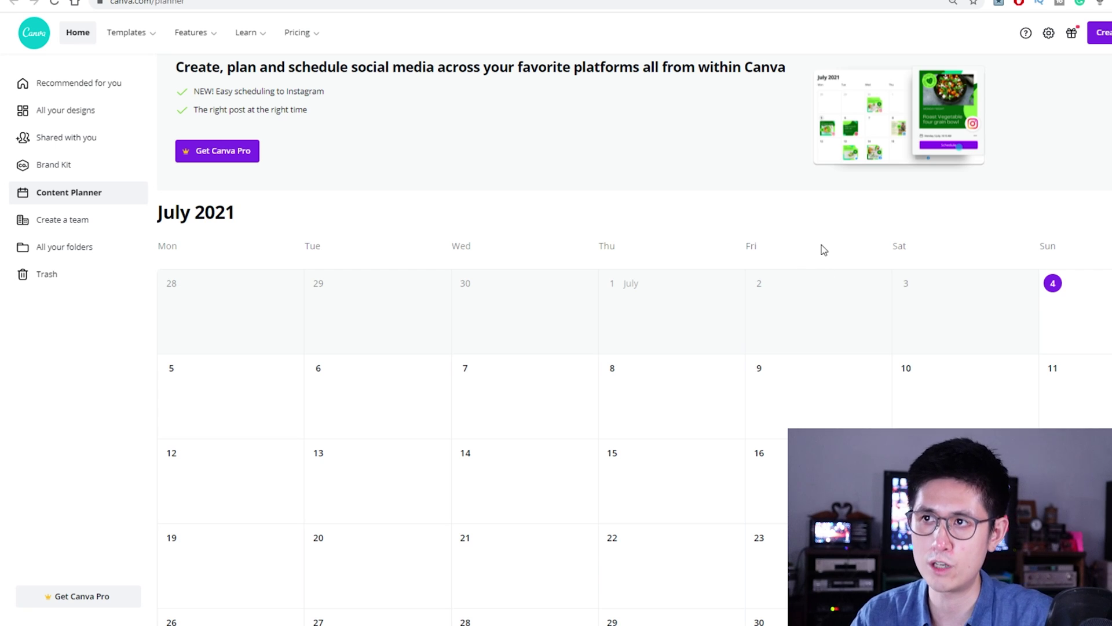
{"action": "scroll", "coordinate": [821, 237], "scroll_direction": "up", "scroll_amount": 1}
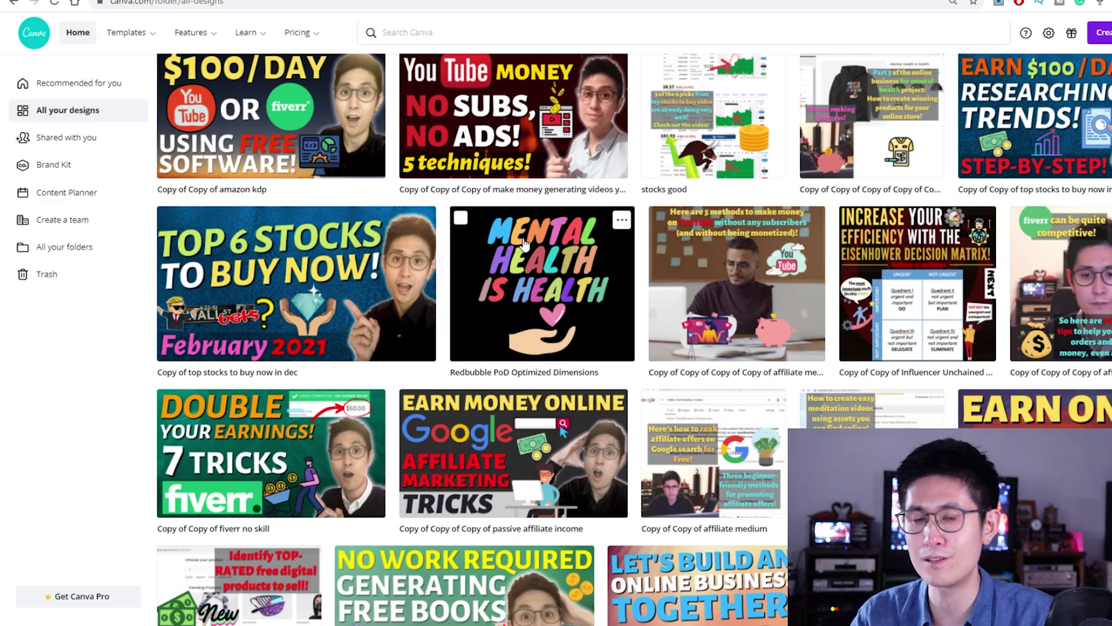
Browse all saved designs and open the two-page "Easy Ways to Earn with YouTube" post design.
{"action": "scroll", "coordinate": [582, 248], "scroll_direction": "up", "scroll_amount": 10}
{"action": "scroll", "coordinate": [583, 248], "scroll_direction": "up", "scroll_amount": 5}
{"action": "scroll", "coordinate": [583, 248], "scroll_direction": "down", "scroll_amount": 9}
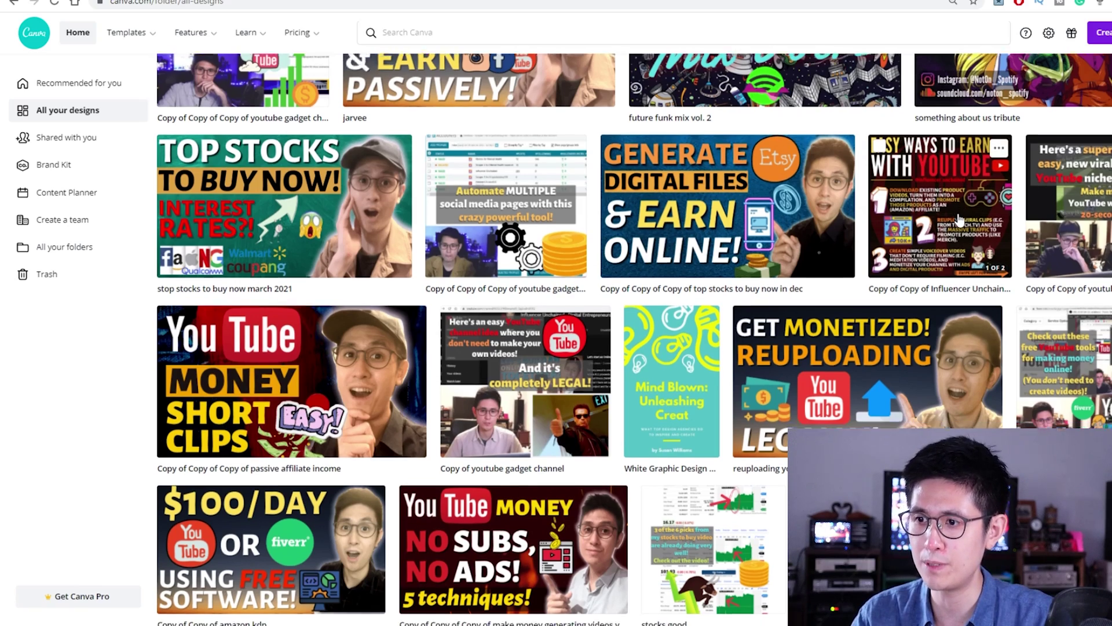
{"action": "scroll", "coordinate": [935, 232], "scroll_direction": "down", "scroll_amount": 4}
{"action": "scroll", "coordinate": [935, 232], "scroll_direction": "down", "scroll_amount": 4}
{"action": "scroll", "coordinate": [766, 255], "scroll_direction": "down", "scroll_amount": 2}
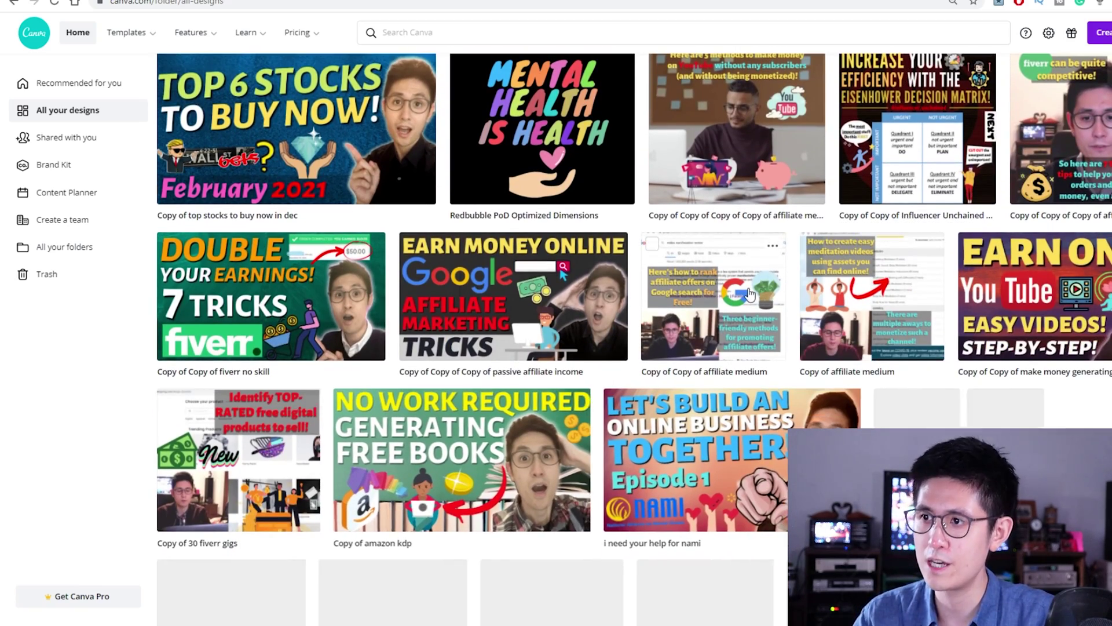
{"action": "scroll", "coordinate": [766, 255], "scroll_direction": "up", "scroll_amount": 2}
{"action": "scroll", "coordinate": [766, 255], "scroll_direction": "up", "scroll_amount": 1}
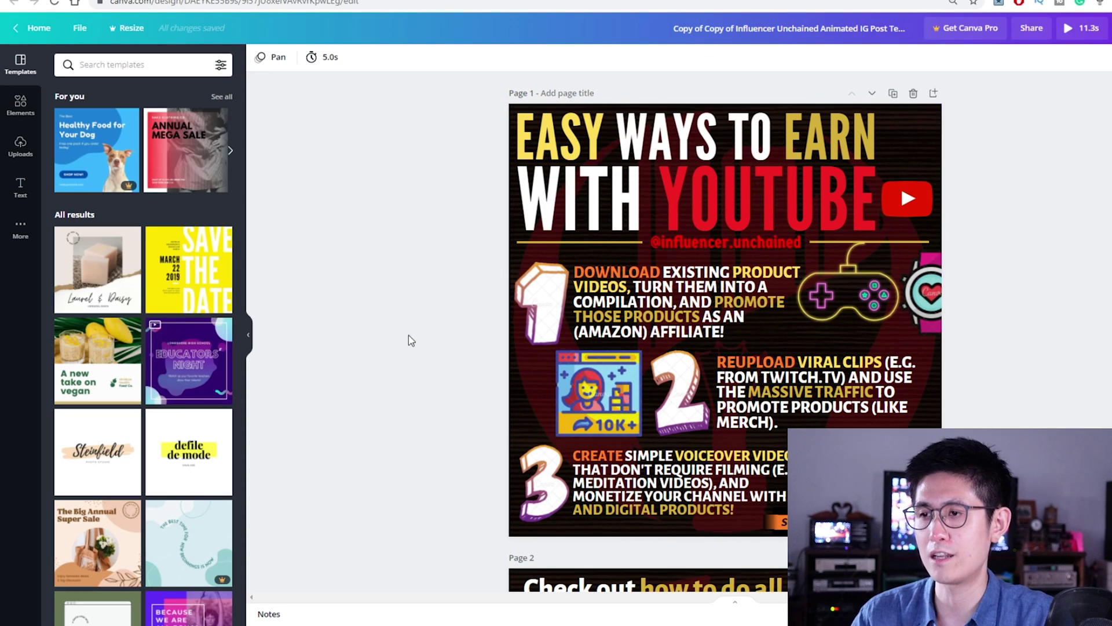
Examine both pages of the YouTube earnings post, selecting the headline text and the game controller graphic on page 1.
{"action": "scroll", "coordinate": [411, 330], "scroll_direction": "down", "scroll_amount": 8}
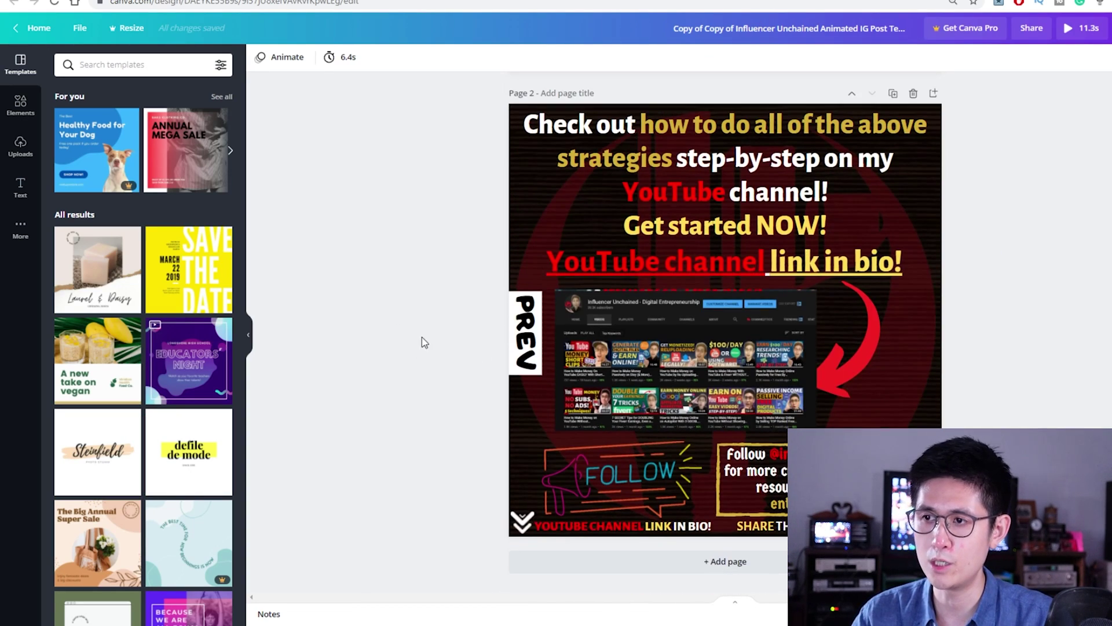
{"action": "scroll", "coordinate": [423, 334], "scroll_direction": "up", "scroll_amount": 8}
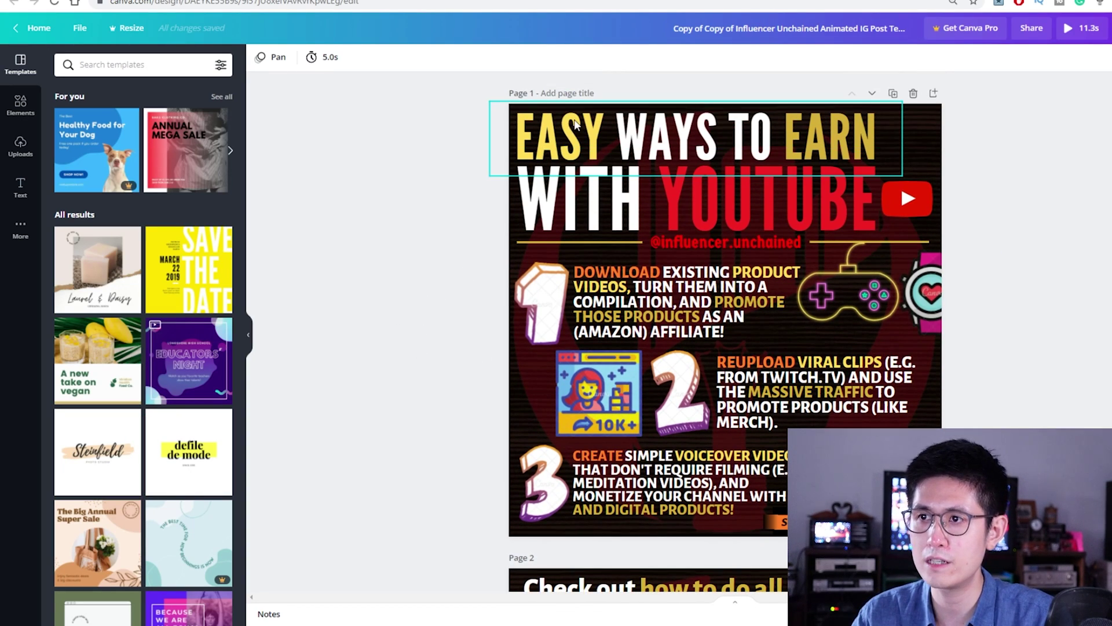
{"action": "left_click", "coordinate": [534, 192]}
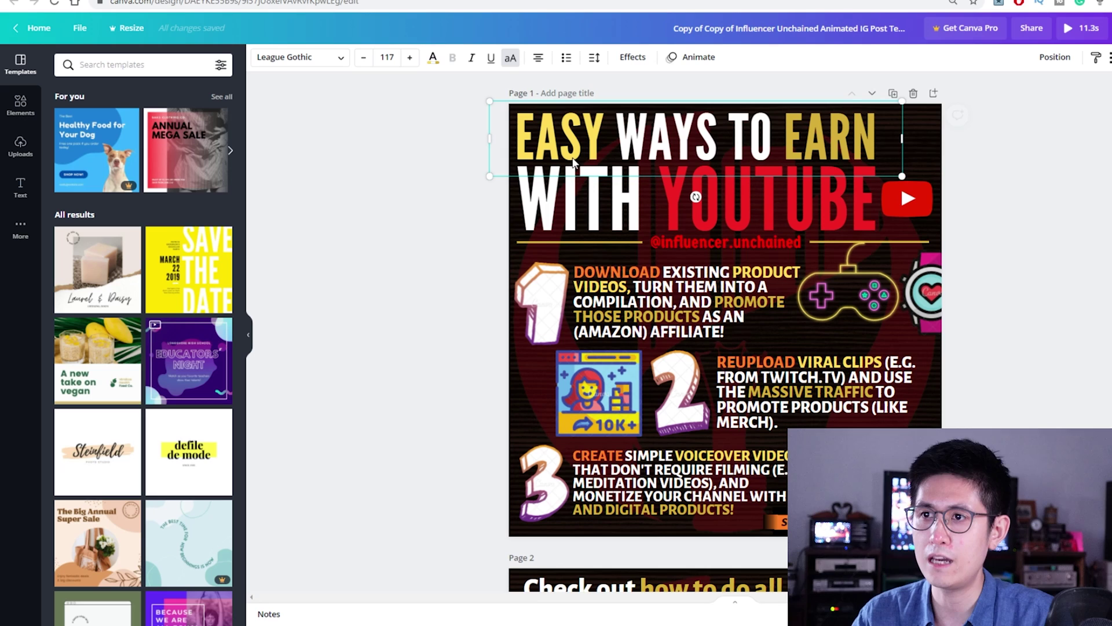
{"action": "left_click", "coordinate": [429, 203]}
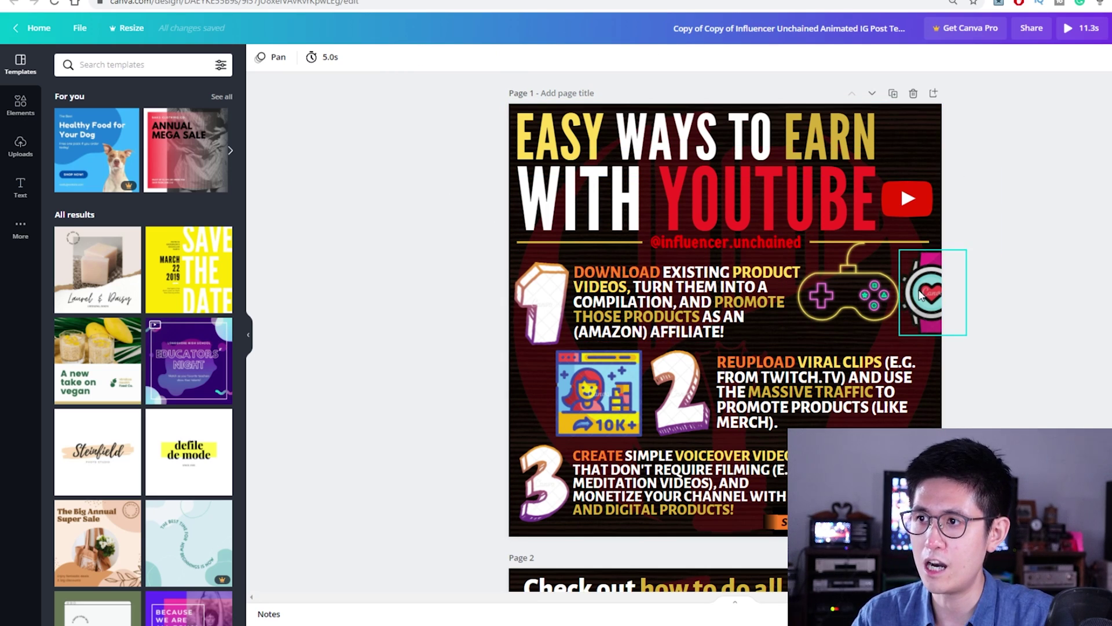
{"action": "left_click", "coordinate": [839, 293]}
{"action": "left_click", "coordinate": [1089, 422]}
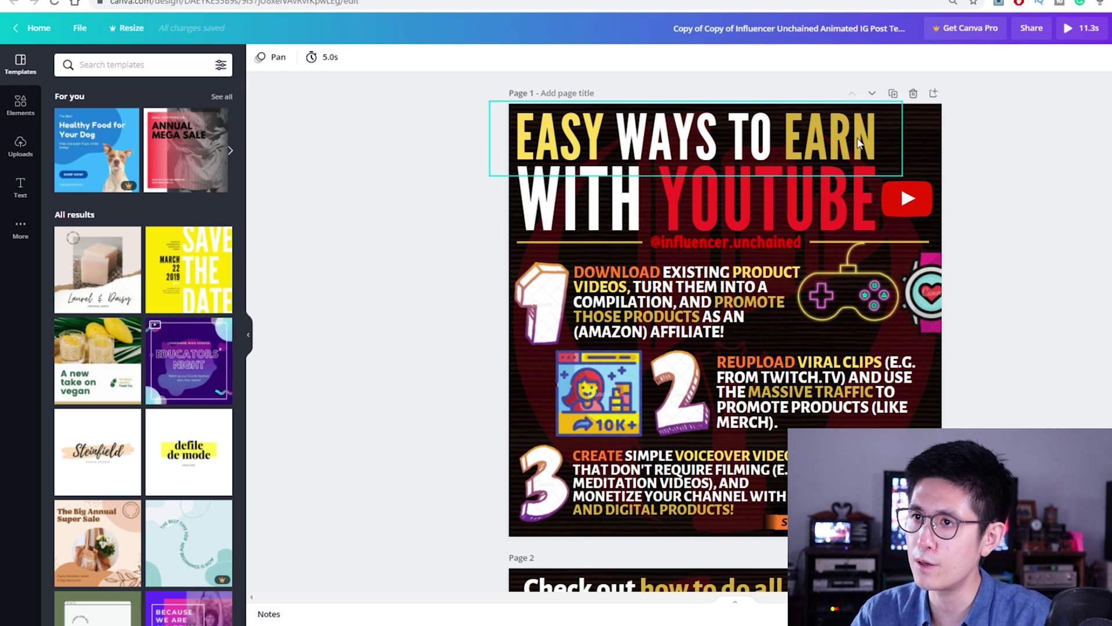
{"action": "scroll", "coordinate": [579, 301], "scroll_direction": "down", "scroll_amount": 5}
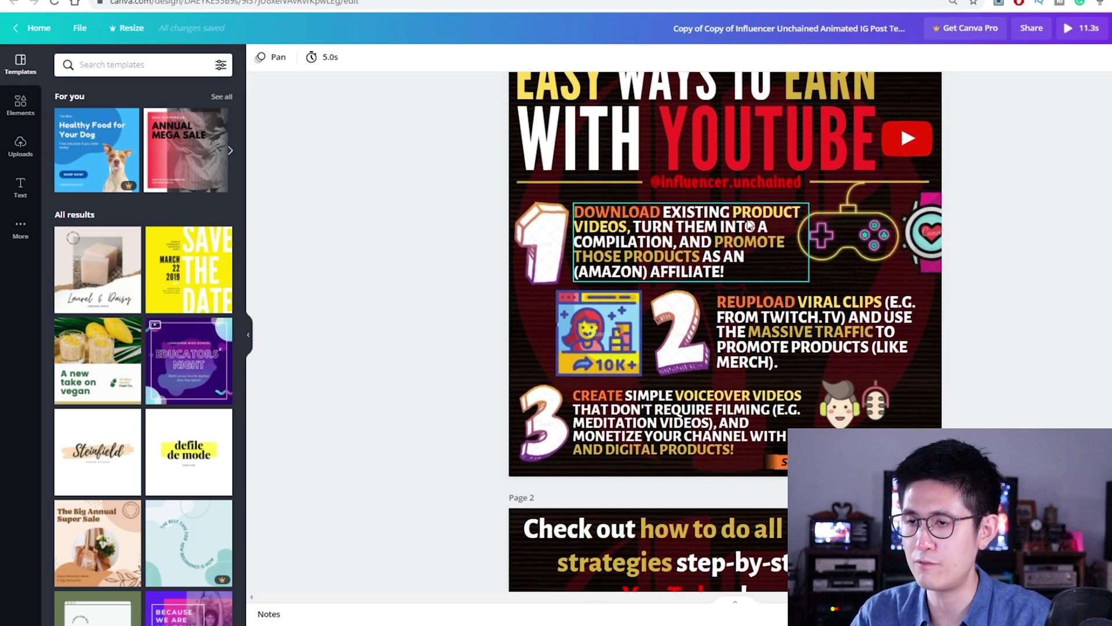
{"action": "scroll", "coordinate": [723, 268], "scroll_direction": "up", "scroll_amount": 4}
{"action": "scroll", "coordinate": [724, 268], "scroll_direction": "up", "scroll_amount": 1}
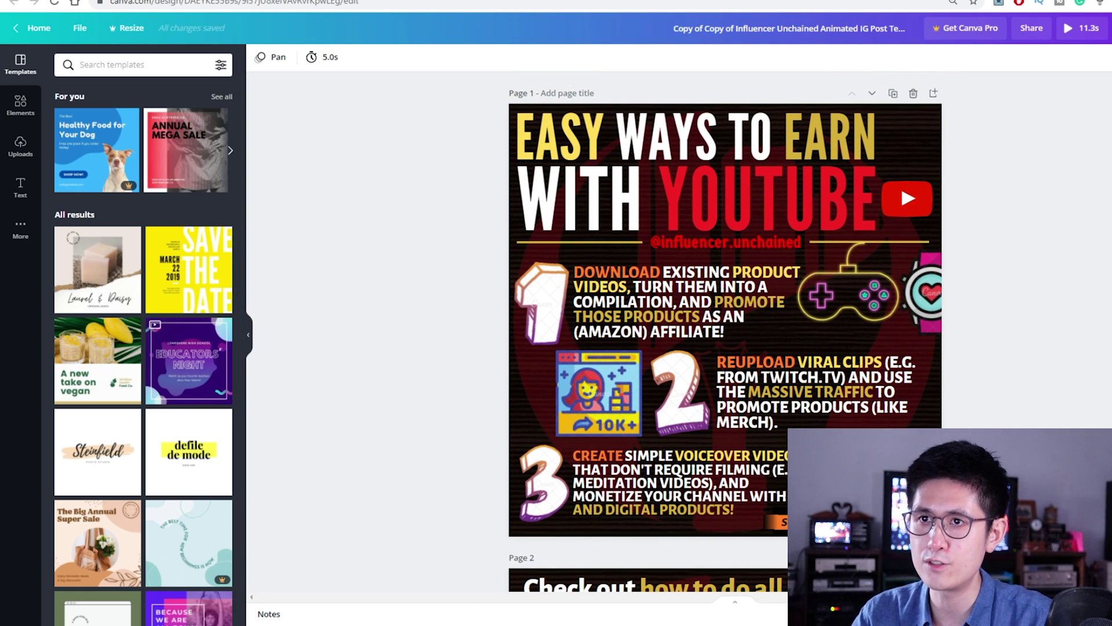
Browse the ready-made font combinations for adding text and compare them with the text on both design pages.
{"action": "left_click", "coordinate": [20, 186]}
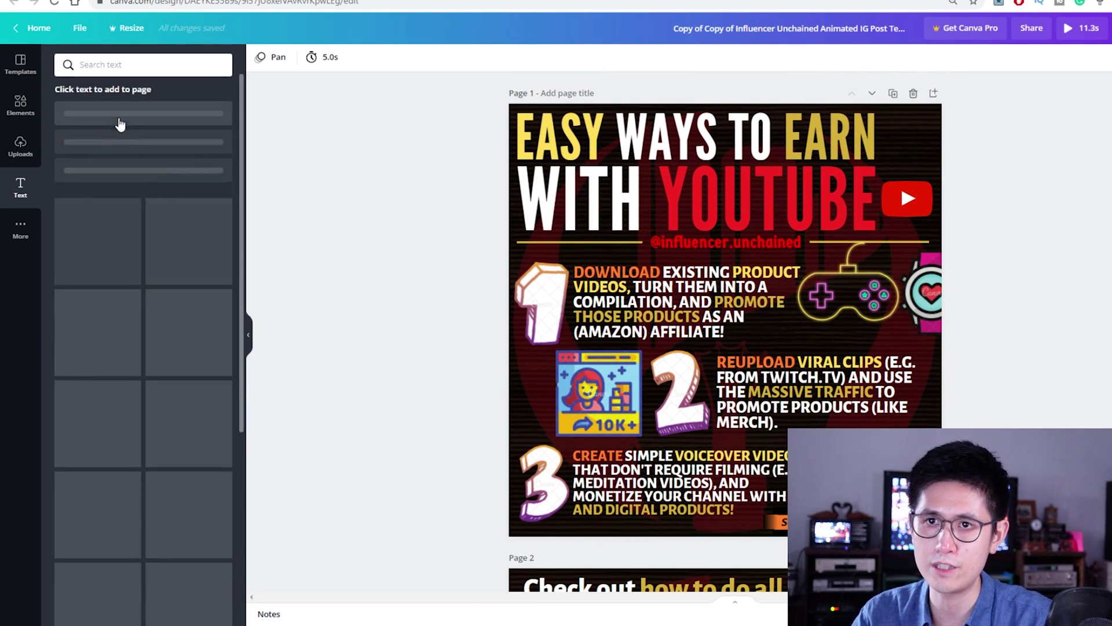
{"action": "scroll", "coordinate": [121, 174], "scroll_direction": "down", "scroll_amount": 1}
{"action": "scroll", "coordinate": [113, 191], "scroll_direction": "down", "scroll_amount": 7}
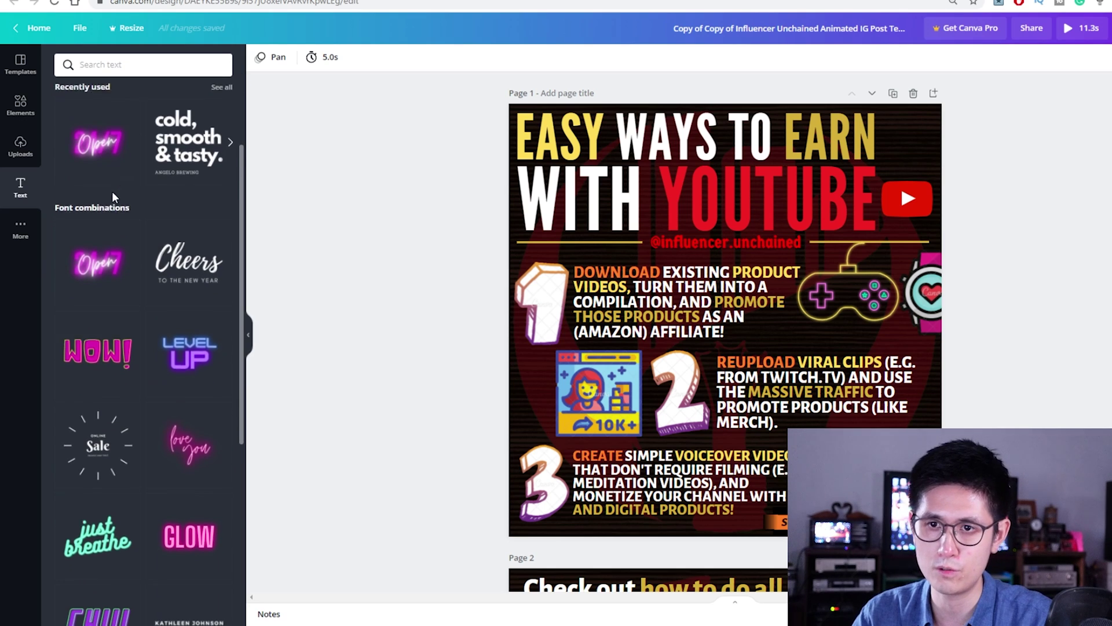
{"action": "scroll", "coordinate": [113, 204], "scroll_direction": "down", "scroll_amount": 4}
{"action": "scroll", "coordinate": [187, 186], "scroll_direction": "up", "scroll_amount": 3}
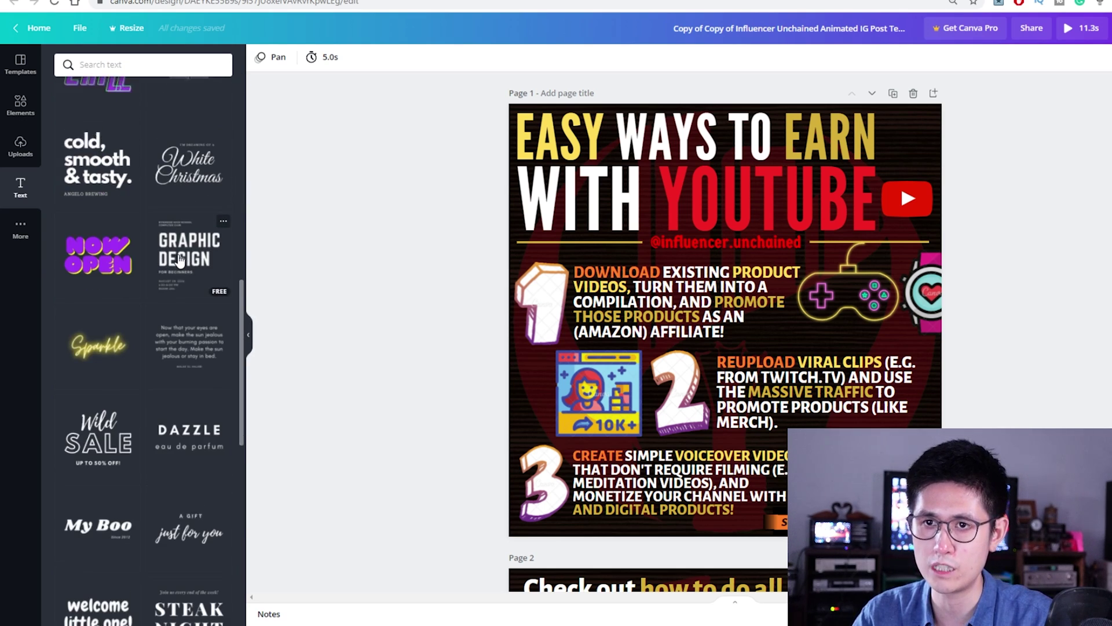
{"action": "scroll", "coordinate": [164, 264], "scroll_direction": "down", "scroll_amount": 8}
{"action": "scroll", "coordinate": [162, 258], "scroll_direction": "down", "scroll_amount": 5}
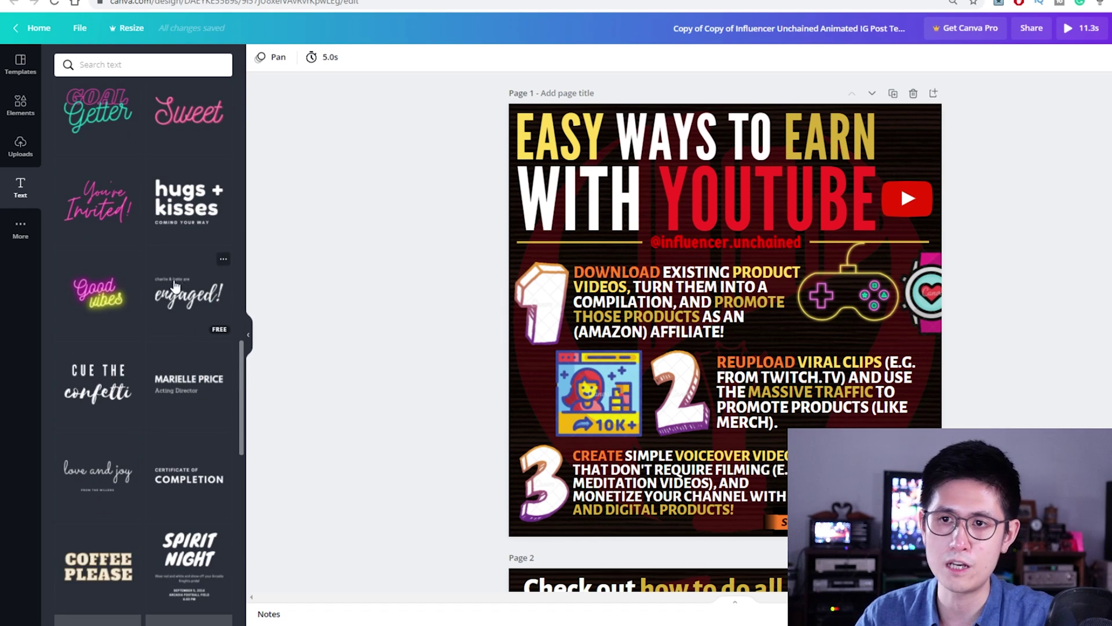
{"action": "scroll", "coordinate": [145, 264], "scroll_direction": "up", "scroll_amount": 3}
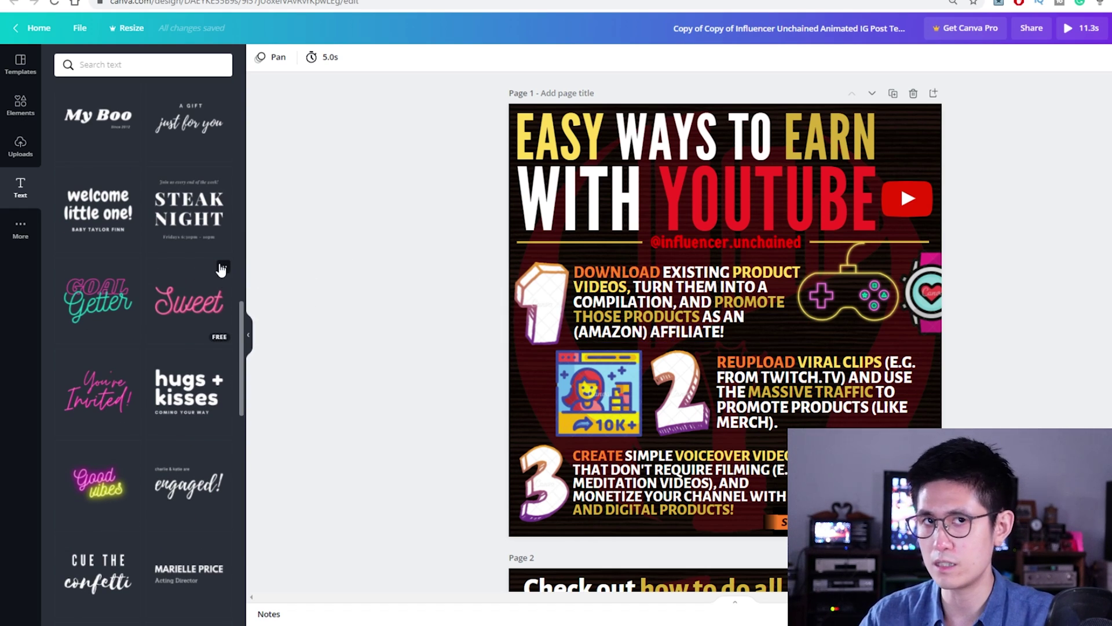
{"action": "scroll", "coordinate": [795, 263], "scroll_direction": "down", "scroll_amount": 5}
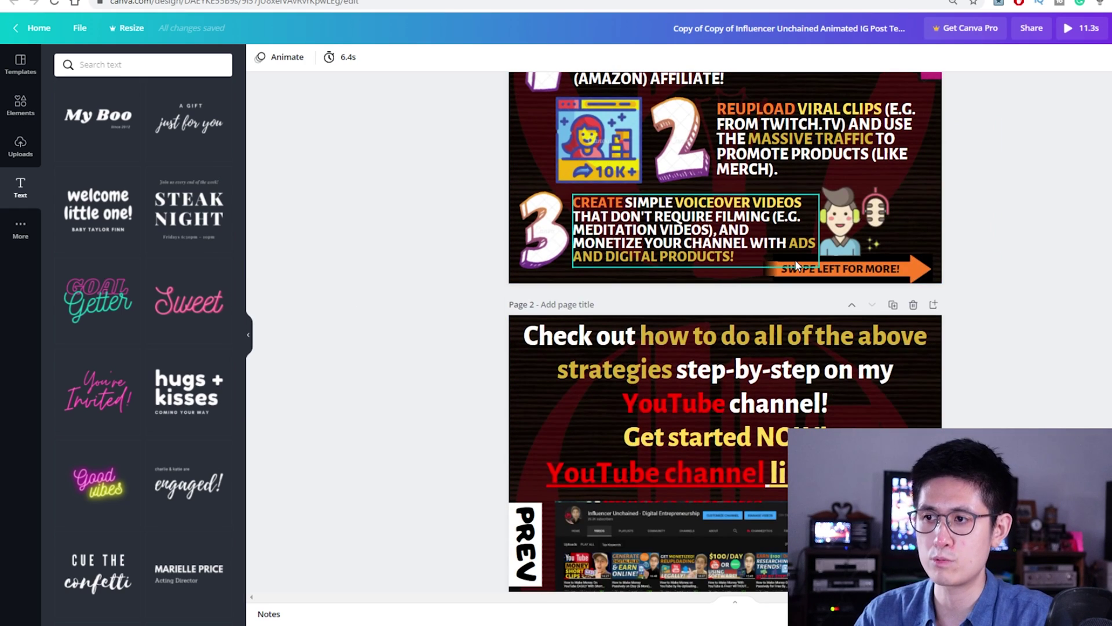
{"action": "scroll", "coordinate": [795, 261], "scroll_direction": "up", "scroll_amount": 5}
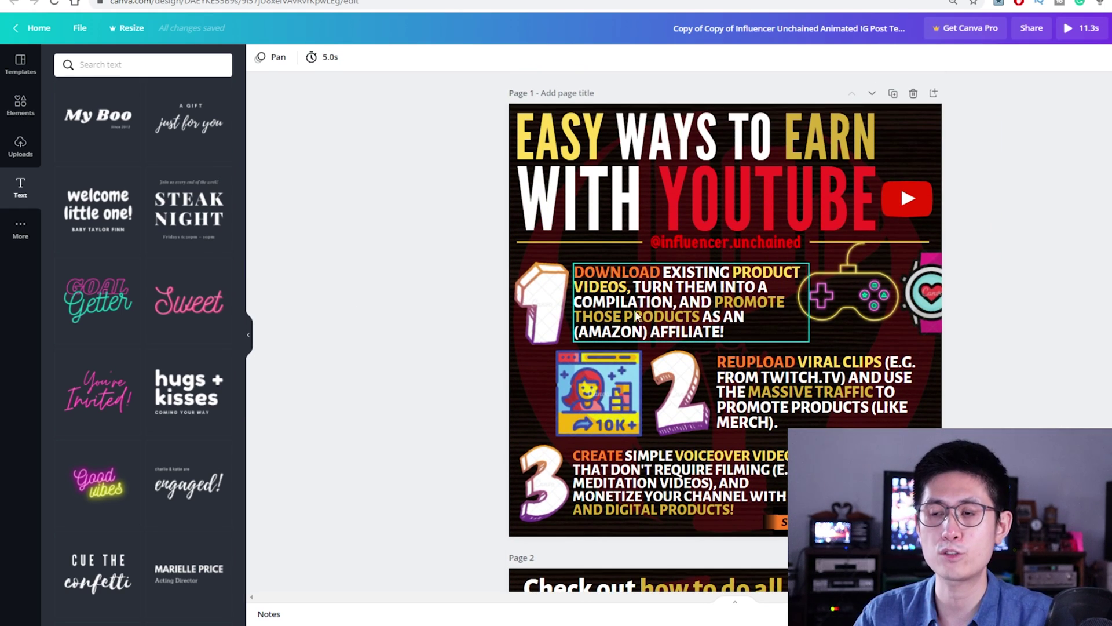
{"action": "scroll", "coordinate": [232, 232], "scroll_direction": "up", "scroll_amount": 10}
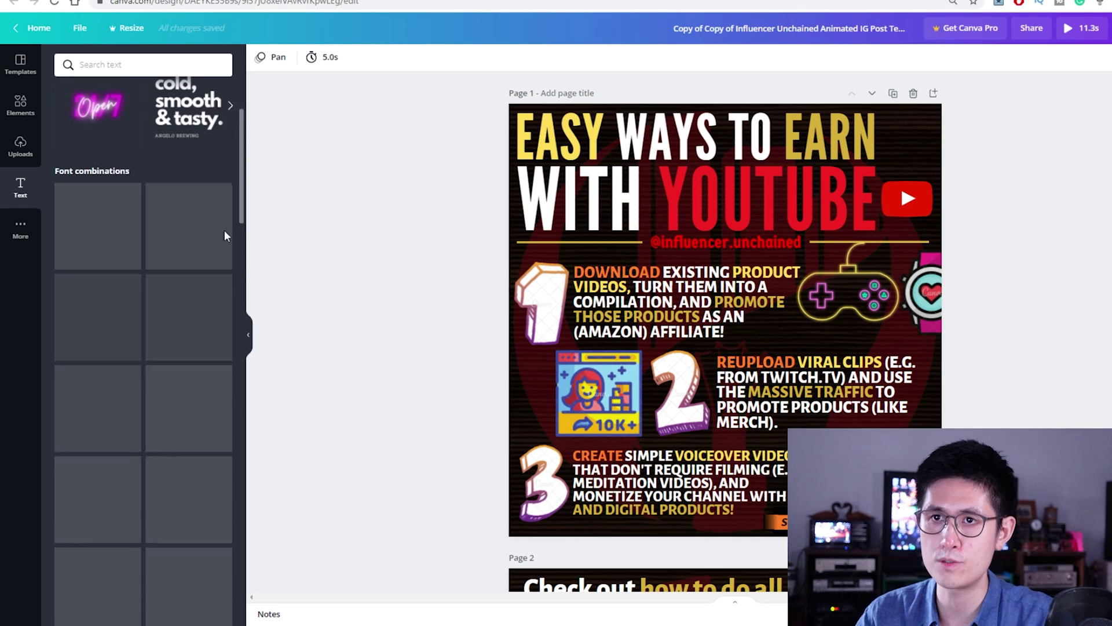
{"action": "scroll", "coordinate": [224, 231], "scroll_direction": "up", "scroll_amount": 1}
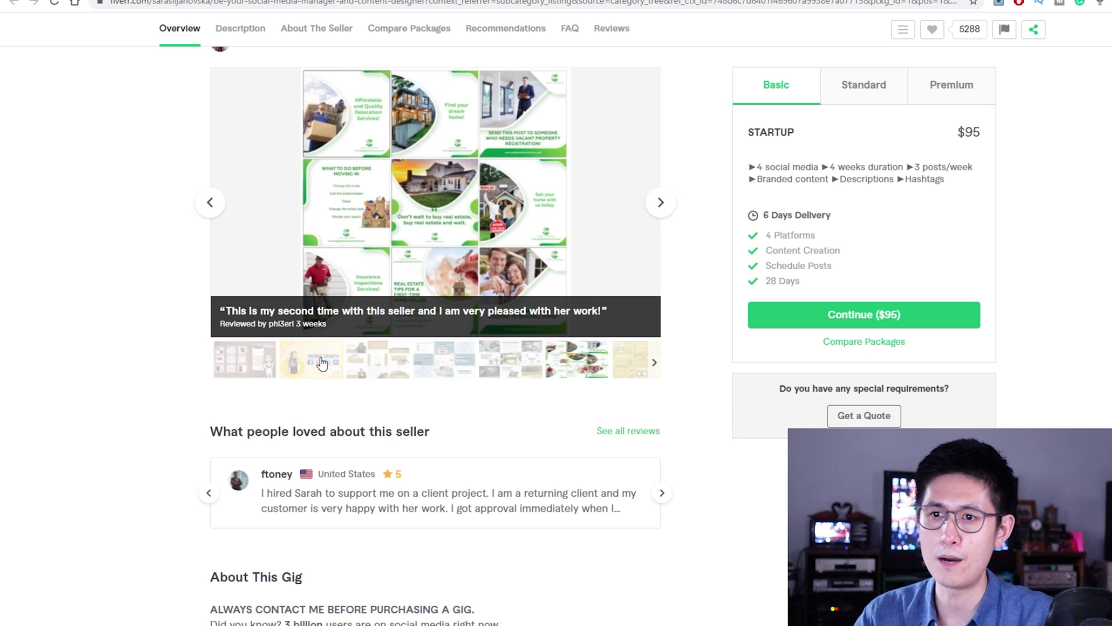
Review the organic growth, email marketing and police-themed samples in the Fiverr content creator gig's gallery.
{"action": "left_click", "coordinate": [311, 360]}
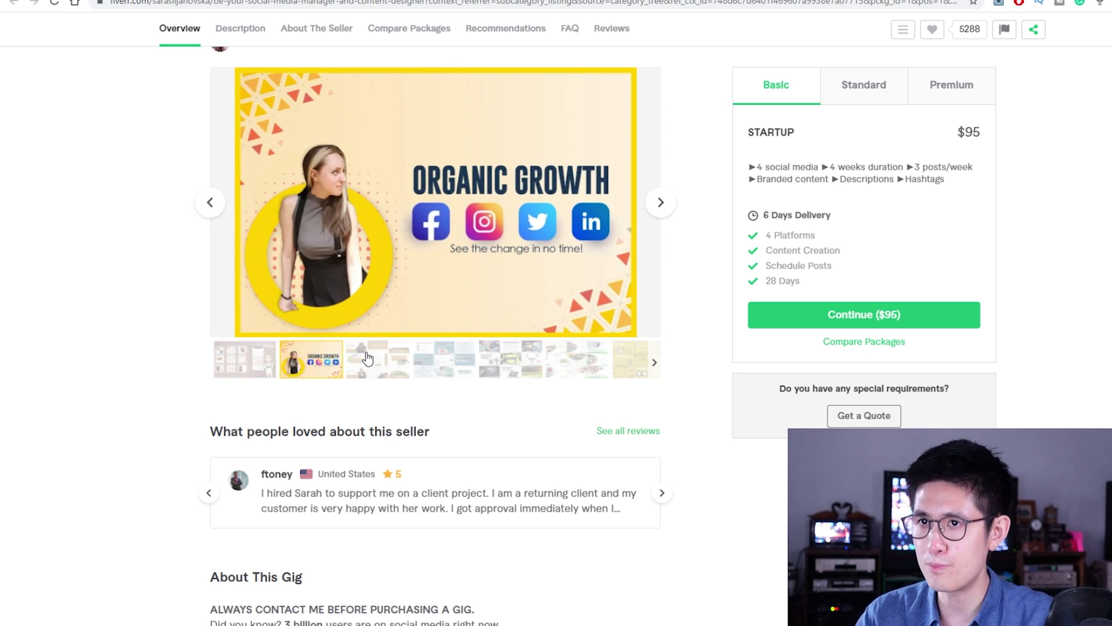
{"action": "left_click", "coordinate": [366, 358]}
{"action": "left_click", "coordinate": [446, 360]}
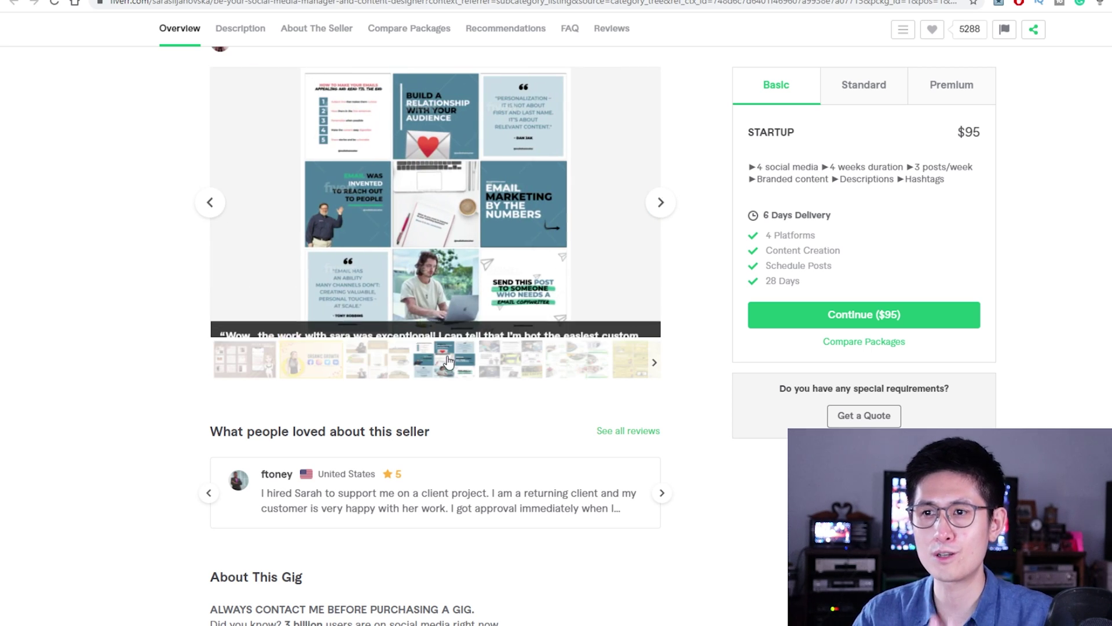
{"action": "left_click", "coordinate": [513, 354]}
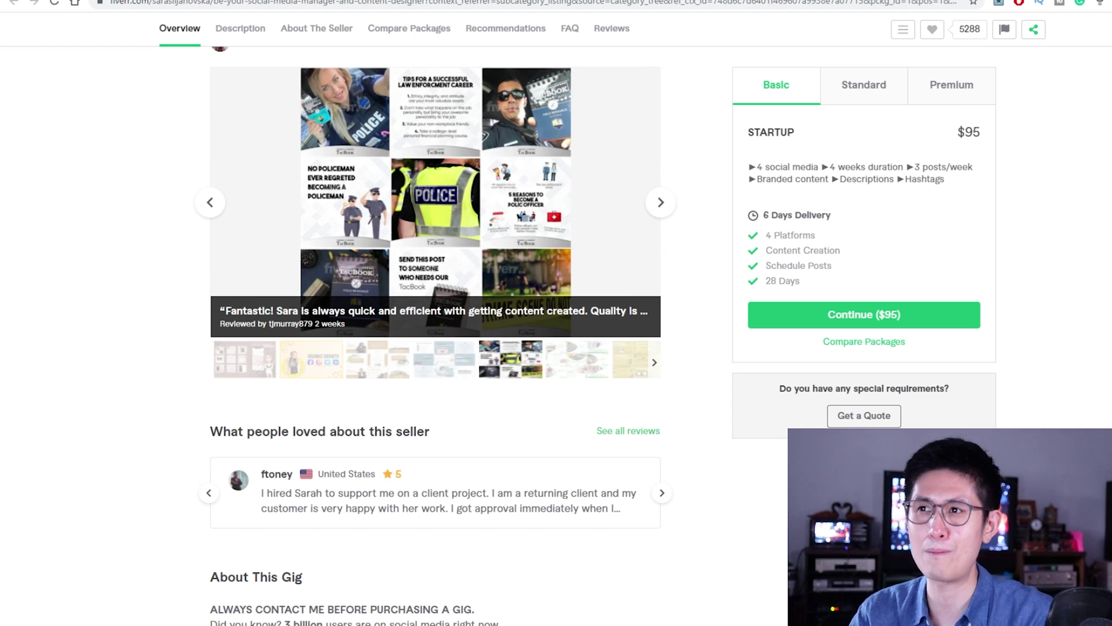
Switch to the viral gig promotion listing and review its gallery samples, from the car insurance post through the divorce infographic.
{"action": "key", "text": "ctrl+Tab"}
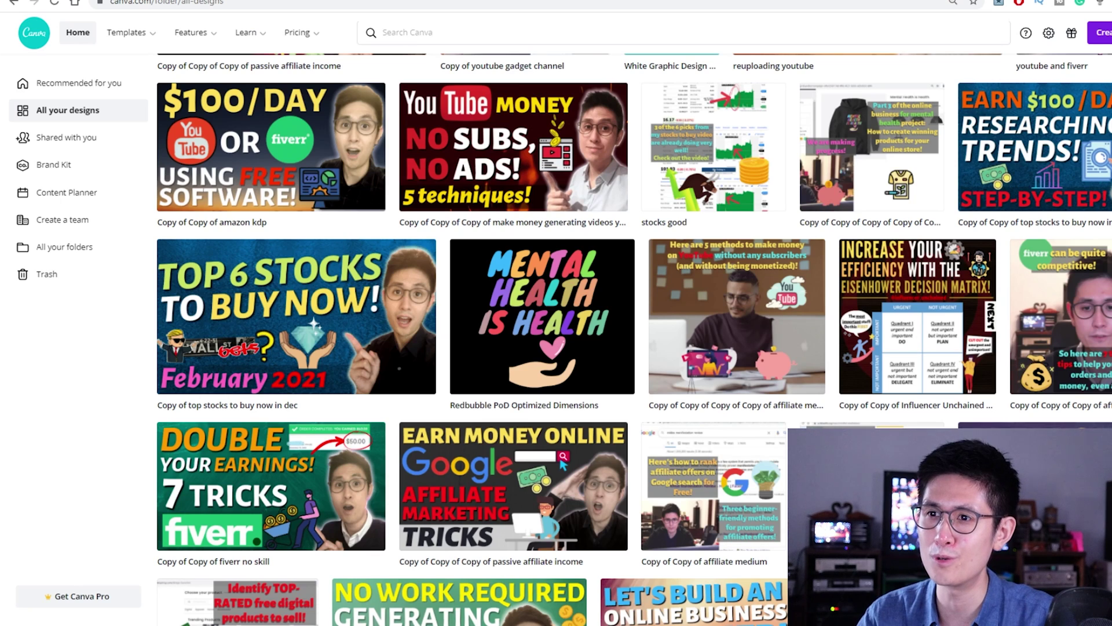
{"action": "key", "text": "ctrl+Tab"}
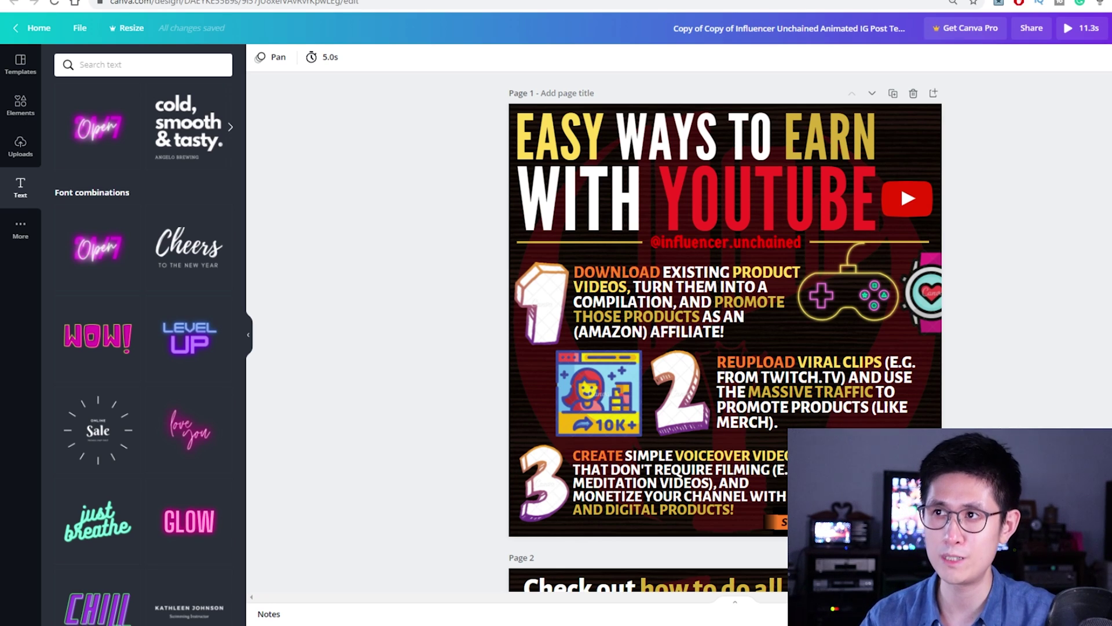
{"action": "key", "text": "ctrl+Tab"}
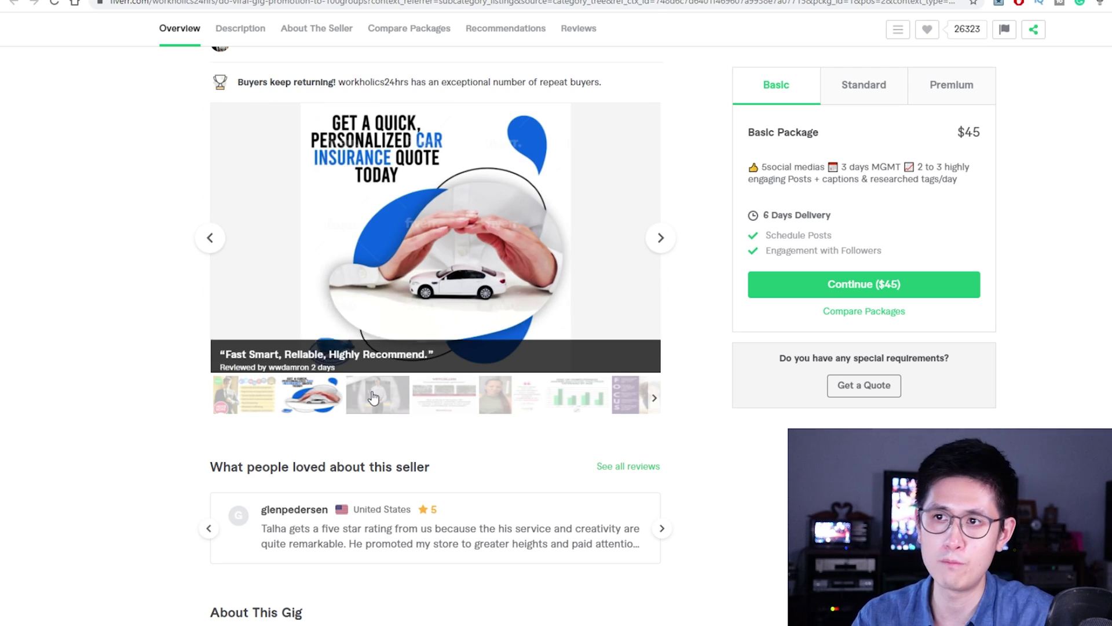
{"action": "left_click", "coordinate": [373, 396]}
{"action": "left_click", "coordinate": [443, 397]}
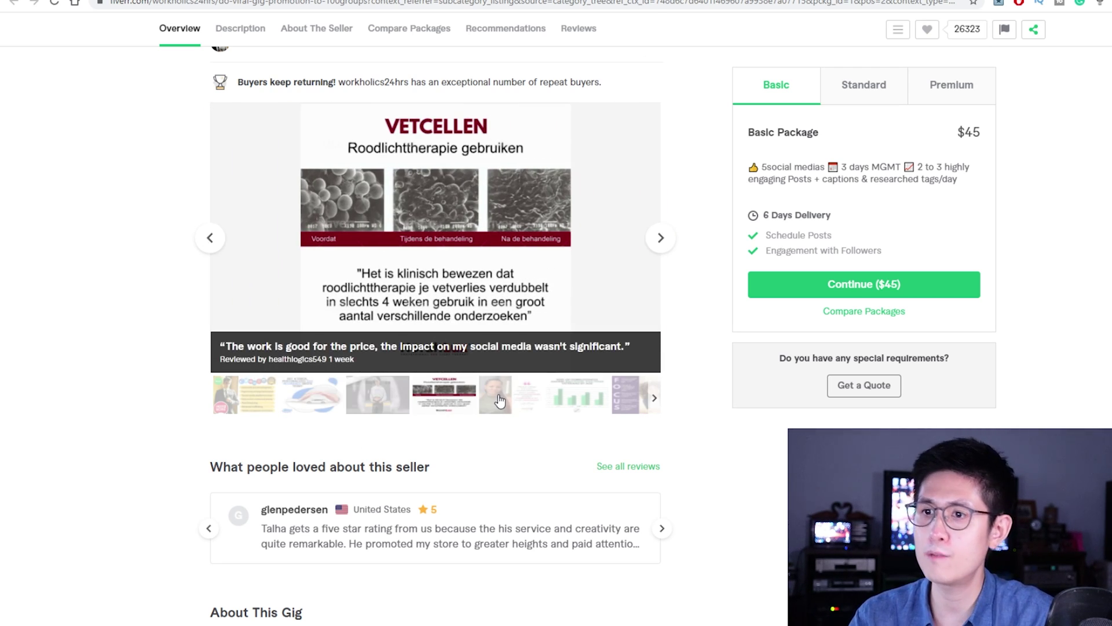
{"action": "left_click", "coordinate": [522, 398]}
{"action": "left_click", "coordinate": [577, 399]}
{"action": "left_click", "coordinate": [655, 398]}
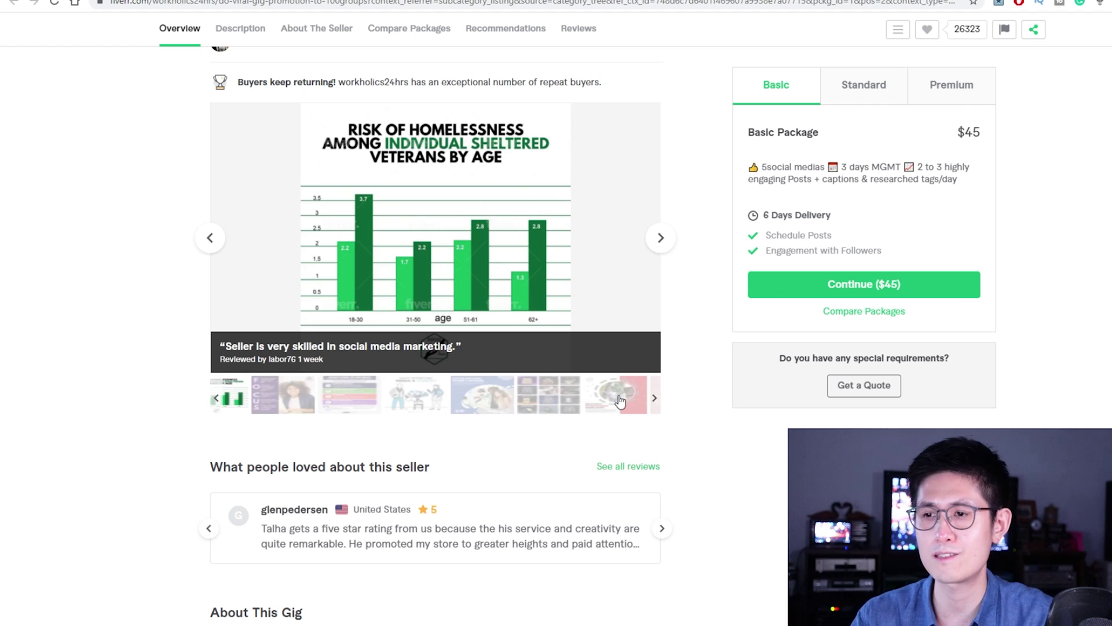
{"action": "left_click", "coordinate": [279, 402]}
{"action": "left_click", "coordinate": [346, 398]}
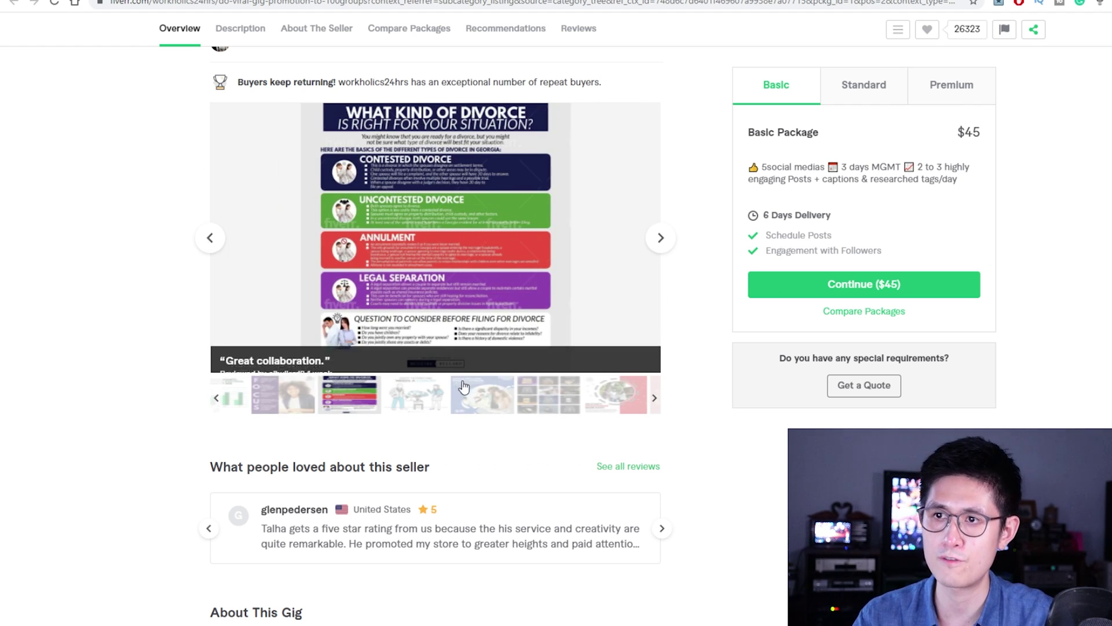
Return to the social media manager and content creator gig and revisit the sample posts in its gallery.
{"action": "left_click", "coordinate": [676, 2]}
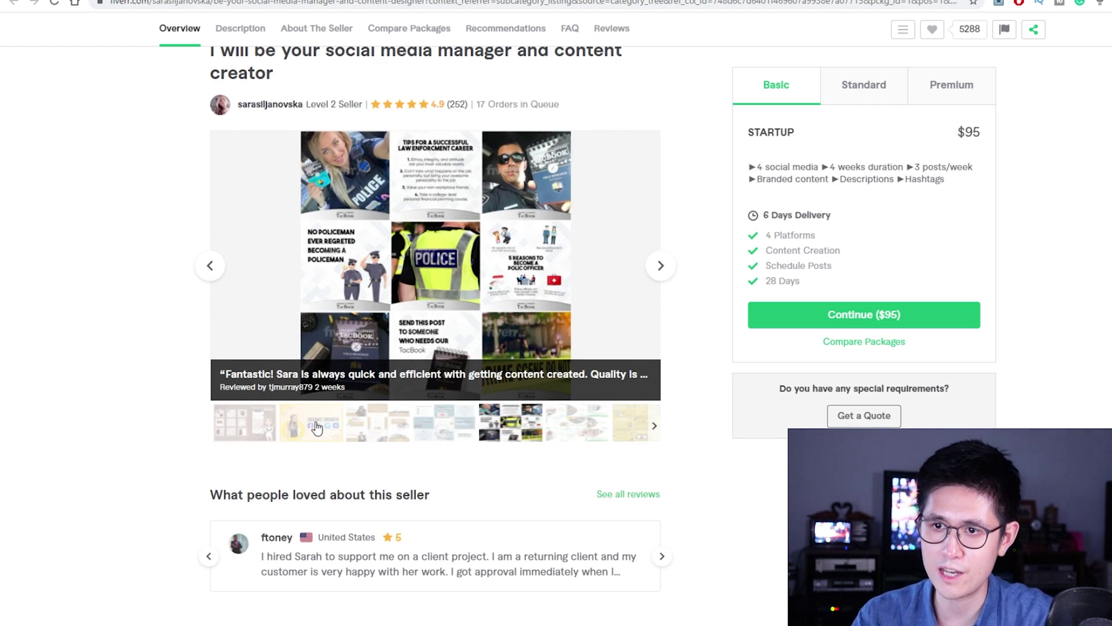
{"action": "left_click", "coordinate": [318, 429]}
{"action": "left_click", "coordinate": [374, 435]}
{"action": "left_click", "coordinate": [452, 422]}
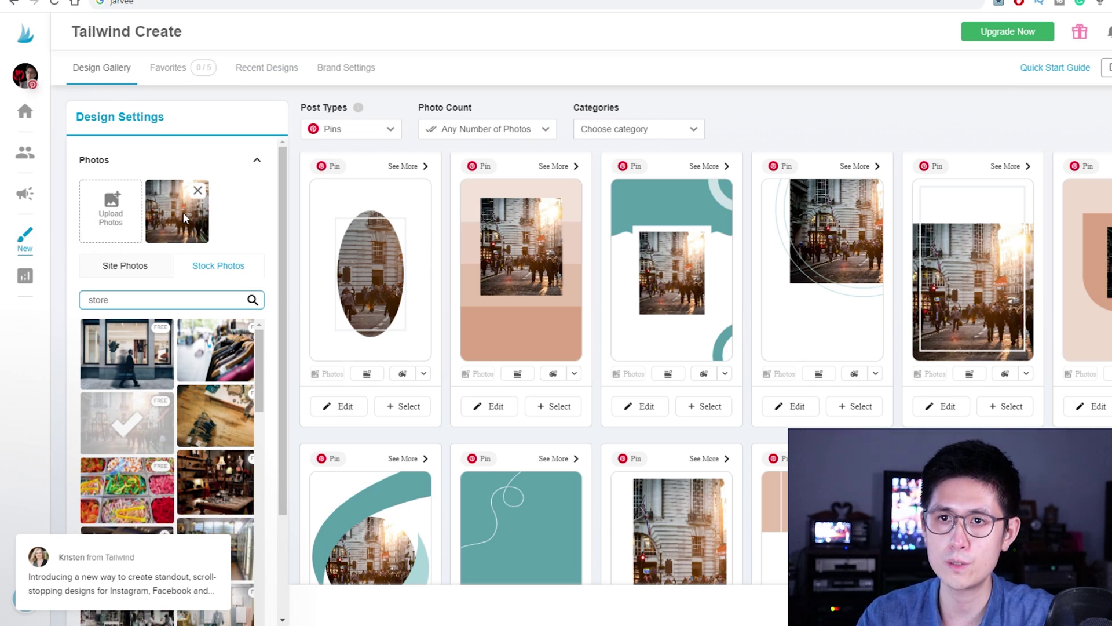
In Tailwind Create, remove the selected street photo from the design photos.
{"action": "left_click", "coordinate": [198, 190]}
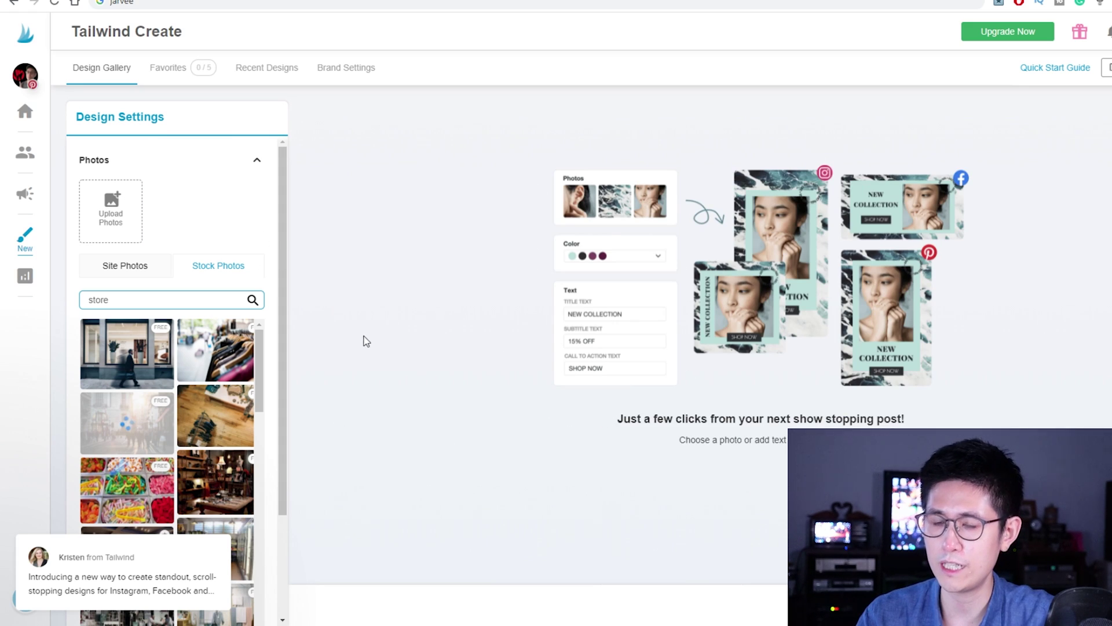
{"action": "scroll", "coordinate": [195, 186], "scroll_direction": "down", "scroll_amount": 3}
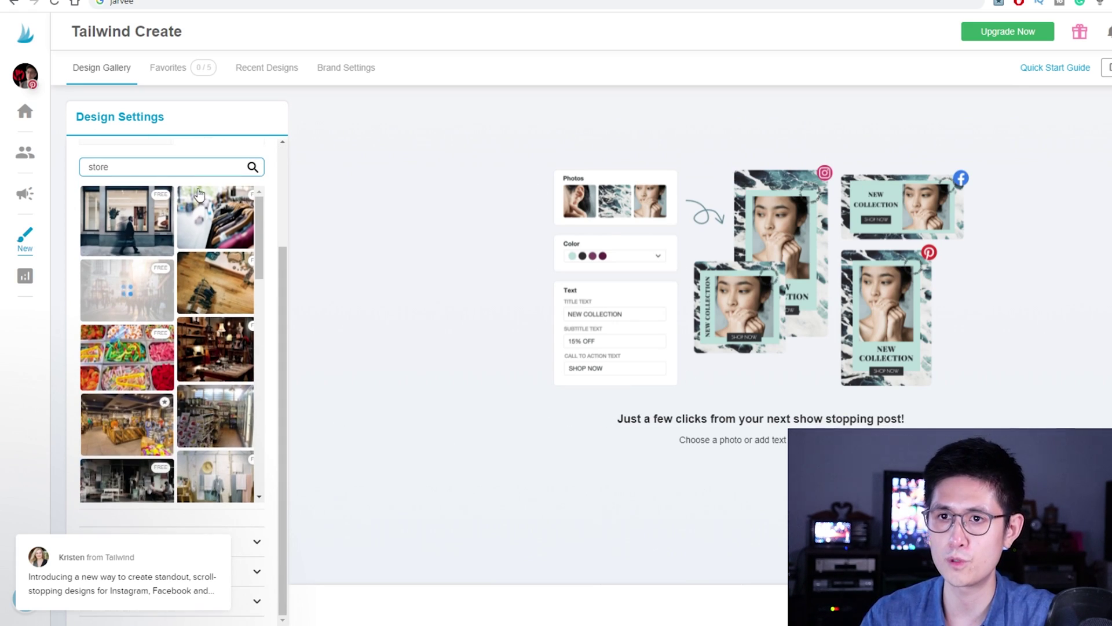
{"action": "scroll", "coordinate": [189, 227], "scroll_direction": "up", "scroll_amount": 3}
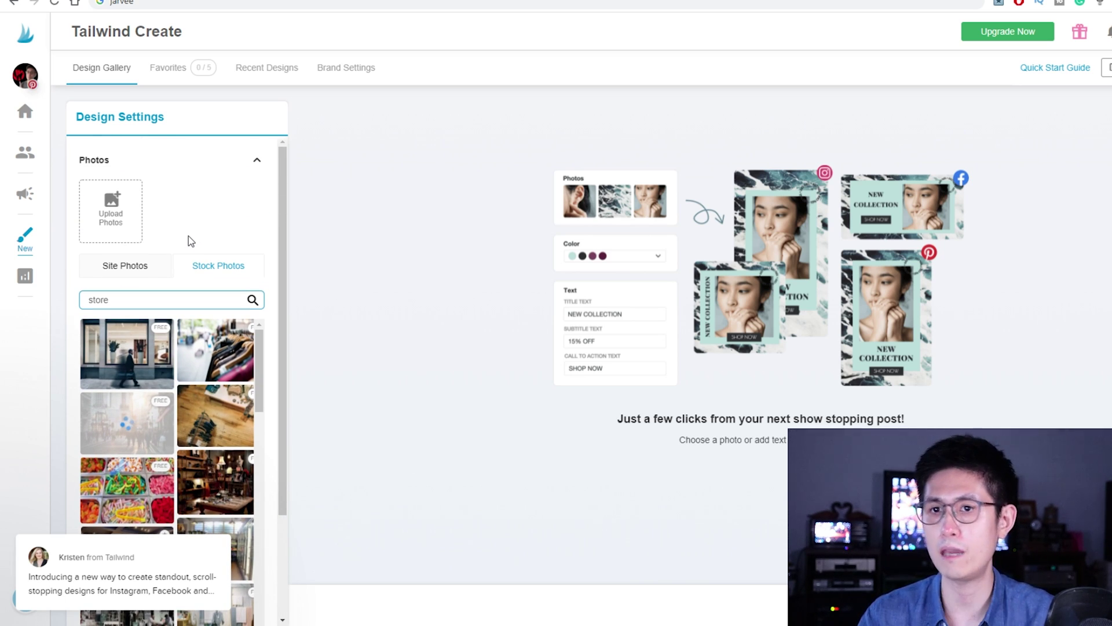
Examine the site photo import, text, color palette and branding options in the design settings.
{"action": "left_click", "coordinate": [131, 270]}
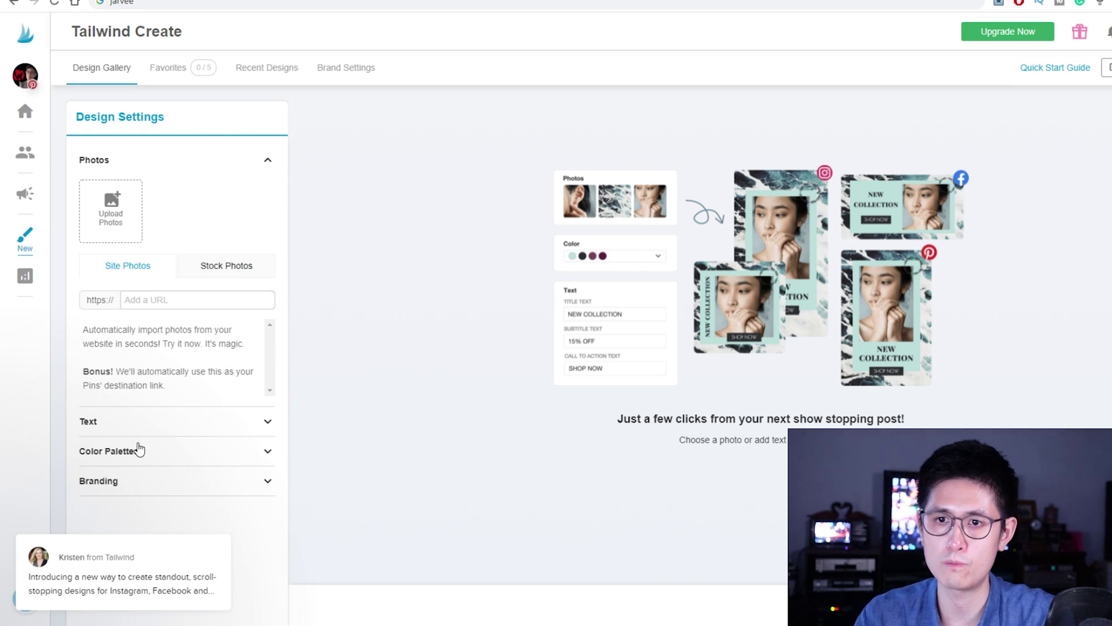
{"action": "left_click", "coordinate": [146, 422]}
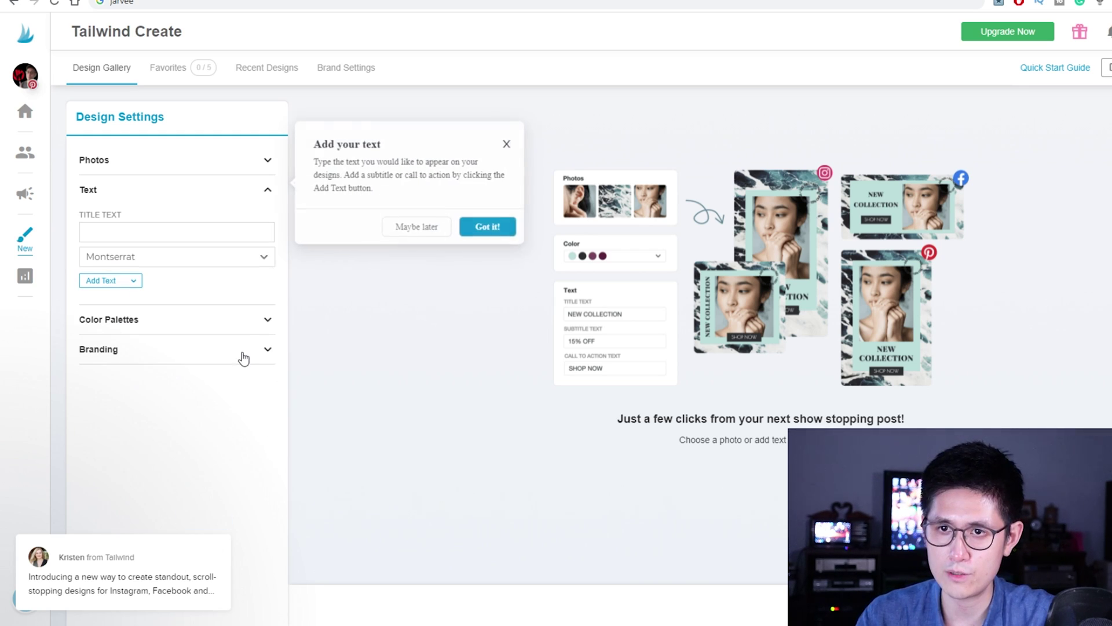
{"action": "left_click", "coordinate": [238, 323]}
{"action": "left_click", "coordinate": [416, 226]}
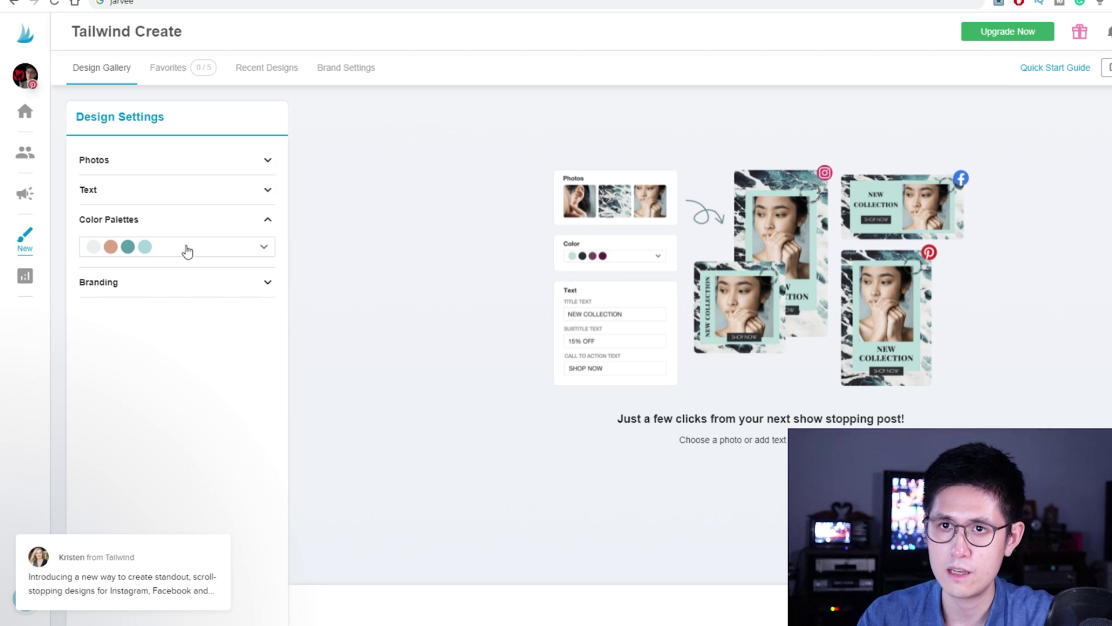
{"action": "left_click", "coordinate": [180, 282]}
{"action": "left_click", "coordinate": [412, 288]}
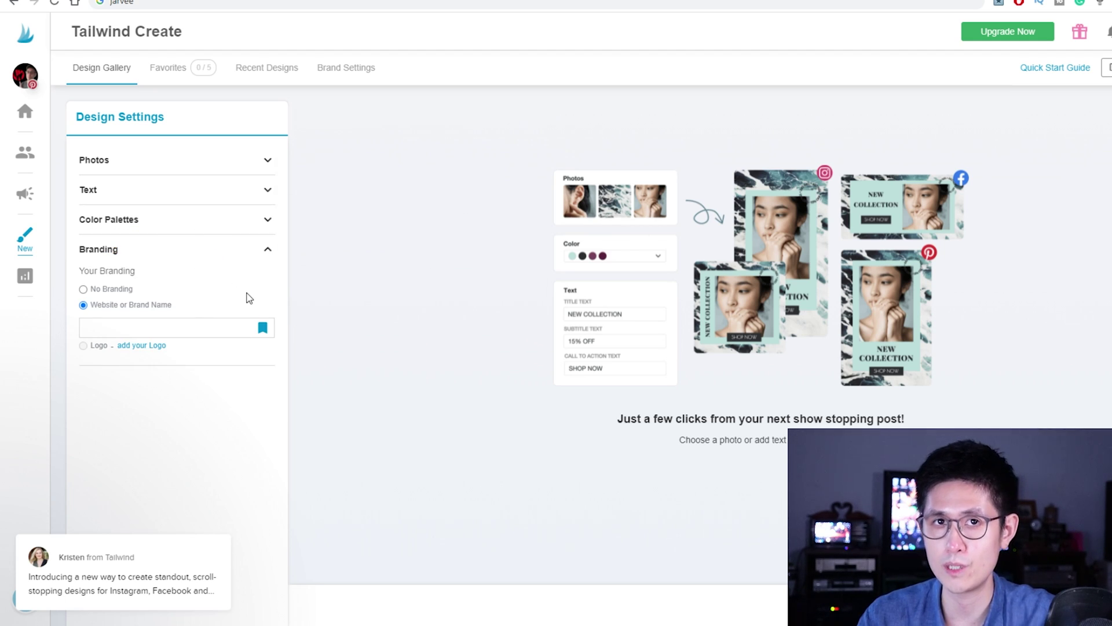
Add the "store" stock photo of a man walking past a shop window to the designs.
{"action": "left_click", "coordinate": [176, 161]}
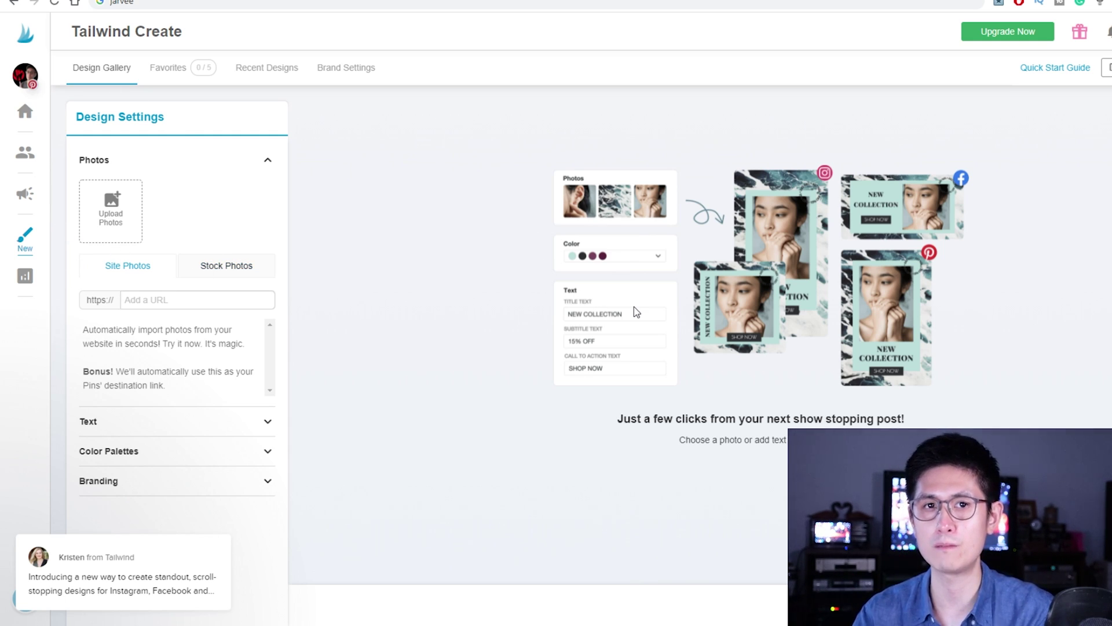
{"action": "left_click", "coordinate": [235, 265]}
{"action": "scroll", "coordinate": [202, 388], "scroll_direction": "down", "scroll_amount": 3}
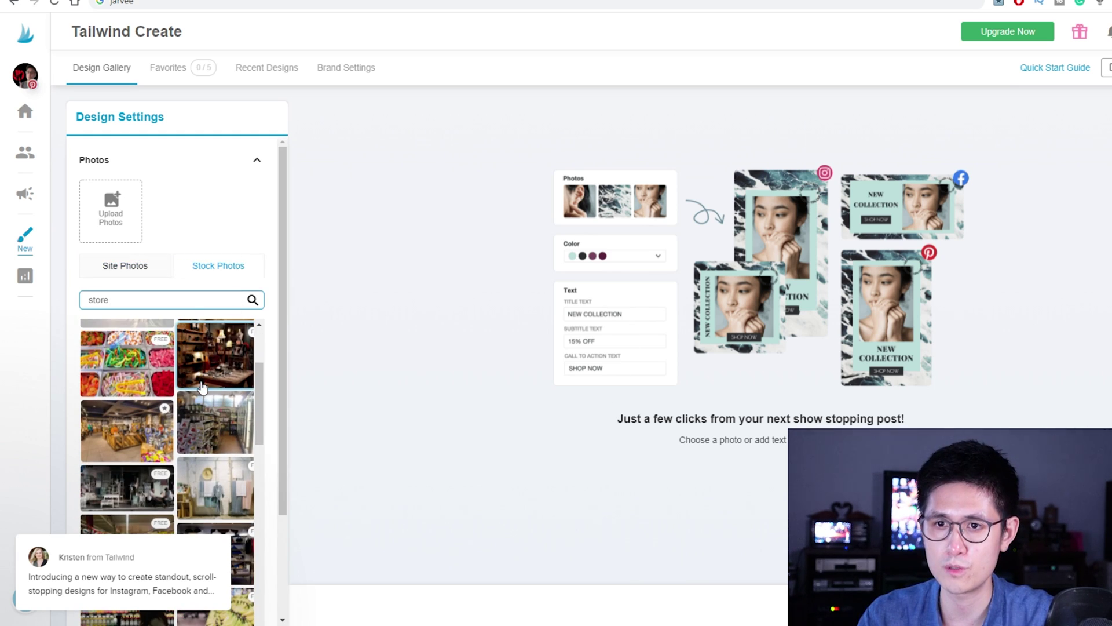
{"action": "scroll", "coordinate": [201, 389], "scroll_direction": "up", "scroll_amount": 2}
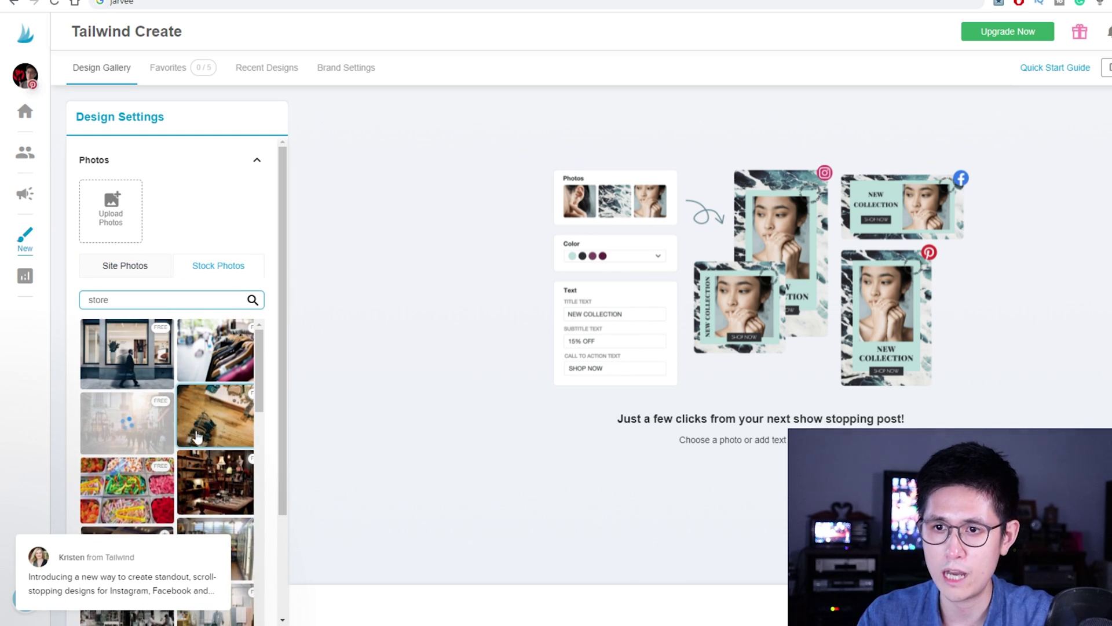
{"action": "left_click", "coordinate": [133, 358]}
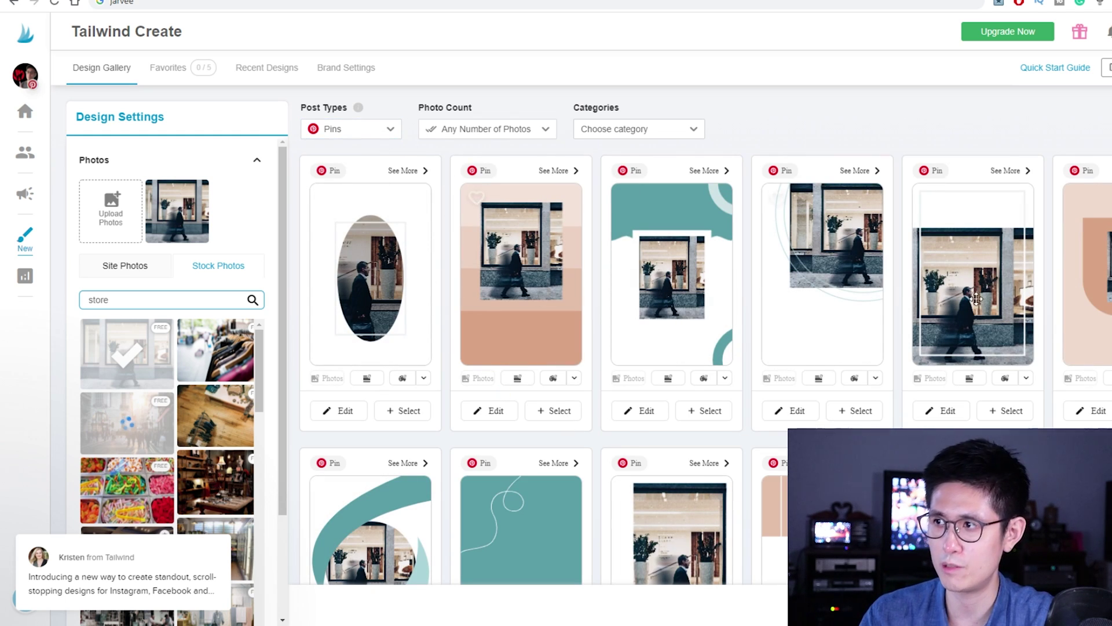
Browse the pin designs generated from the storefront photo and open the text settings, dismissing the guide tip.
{"action": "scroll", "coordinate": [1067, 312], "scroll_direction": "down", "scroll_amount": 4}
{"action": "scroll", "coordinate": [440, 340], "scroll_direction": "down", "scroll_amount": 4}
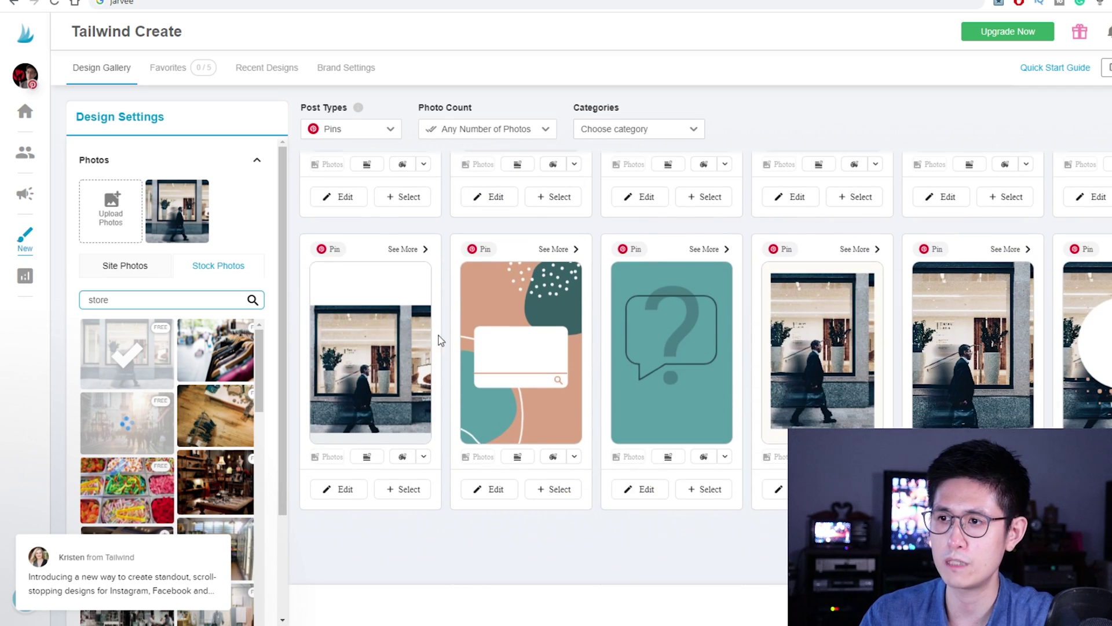
{"action": "scroll", "coordinate": [500, 355], "scroll_direction": "up", "scroll_amount": 4}
{"action": "scroll", "coordinate": [498, 355], "scroll_direction": "up", "scroll_amount": 1}
{"action": "scroll", "coordinate": [174, 377], "scroll_direction": "down", "scroll_amount": 5}
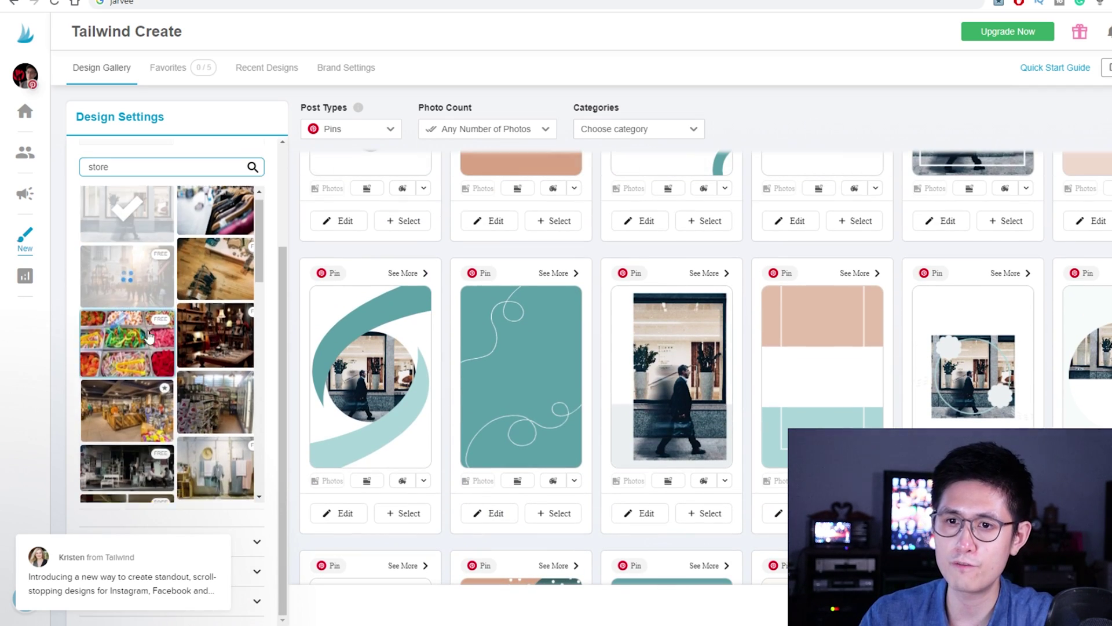
{"action": "left_click", "coordinate": [256, 541]}
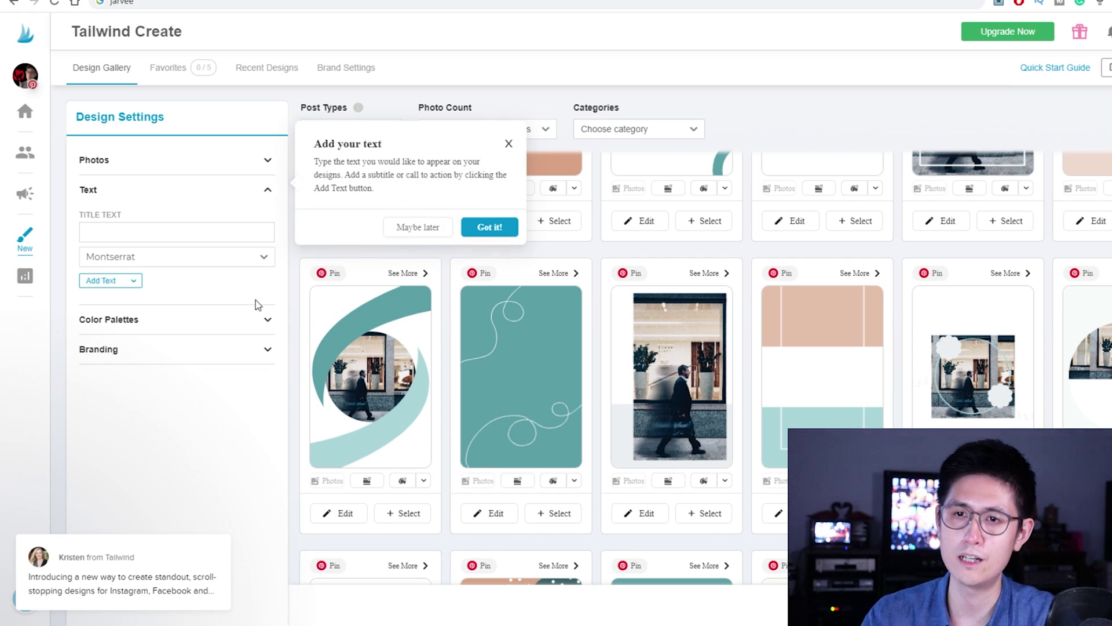
{"action": "left_click", "coordinate": [435, 236]}
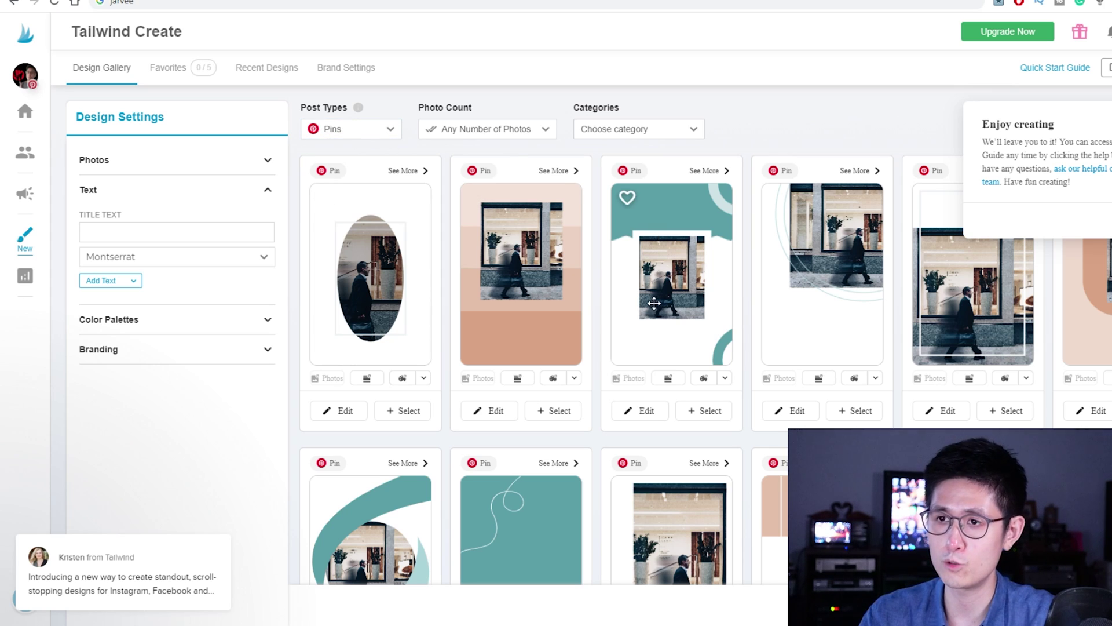
Change the post type to Instagram Feed Posts and look over the available designs and other post types.
{"action": "left_click", "coordinate": [374, 129]}
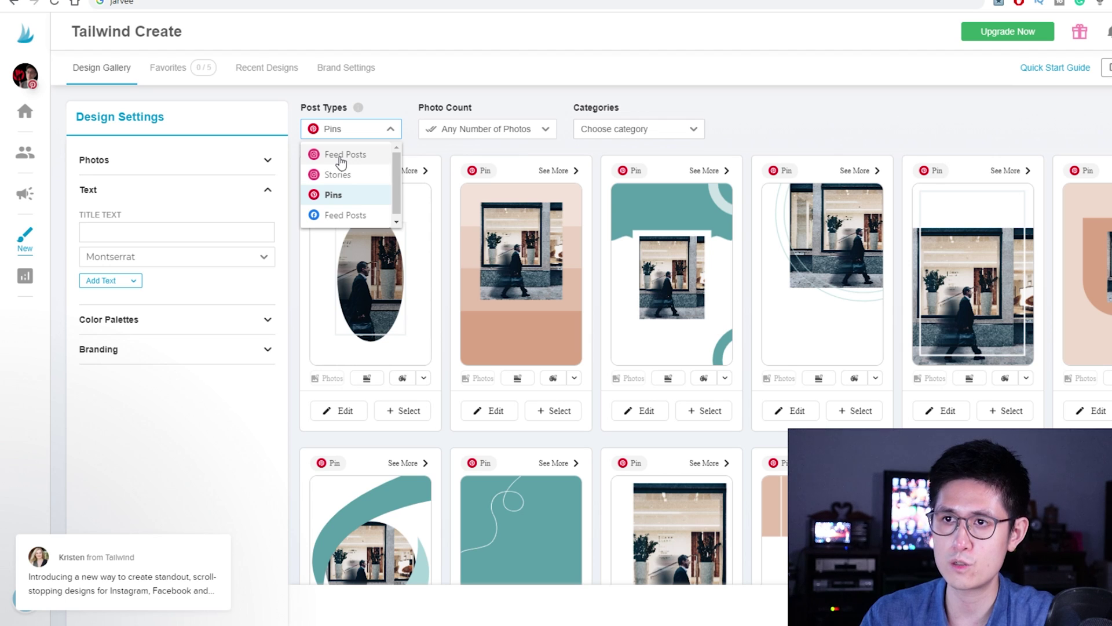
{"action": "left_click", "coordinate": [346, 154]}
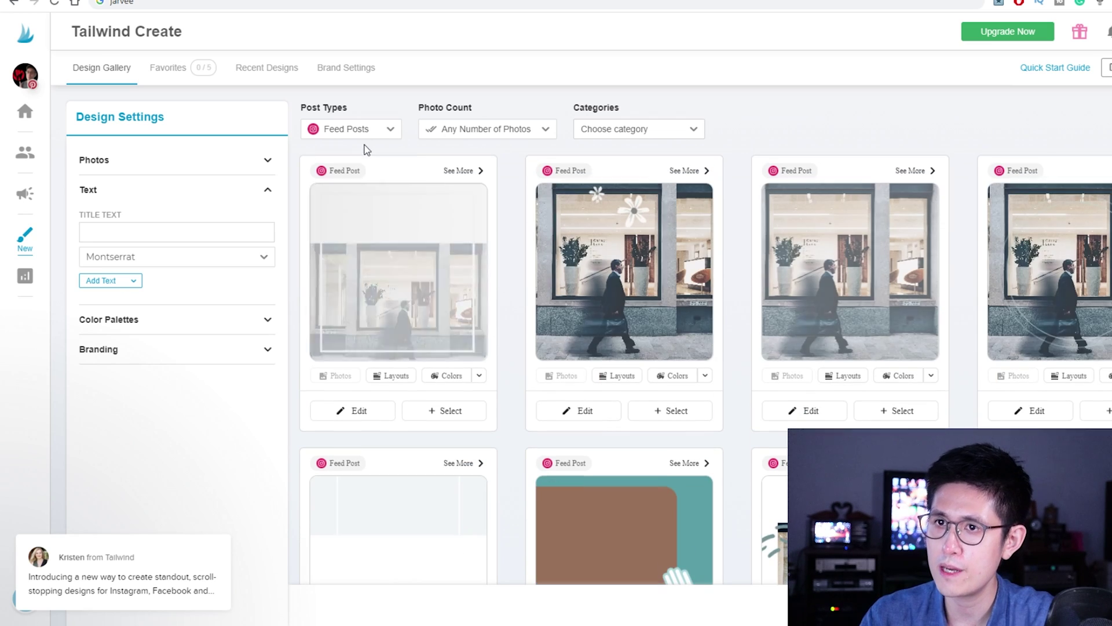
{"action": "left_click", "coordinate": [374, 131]}
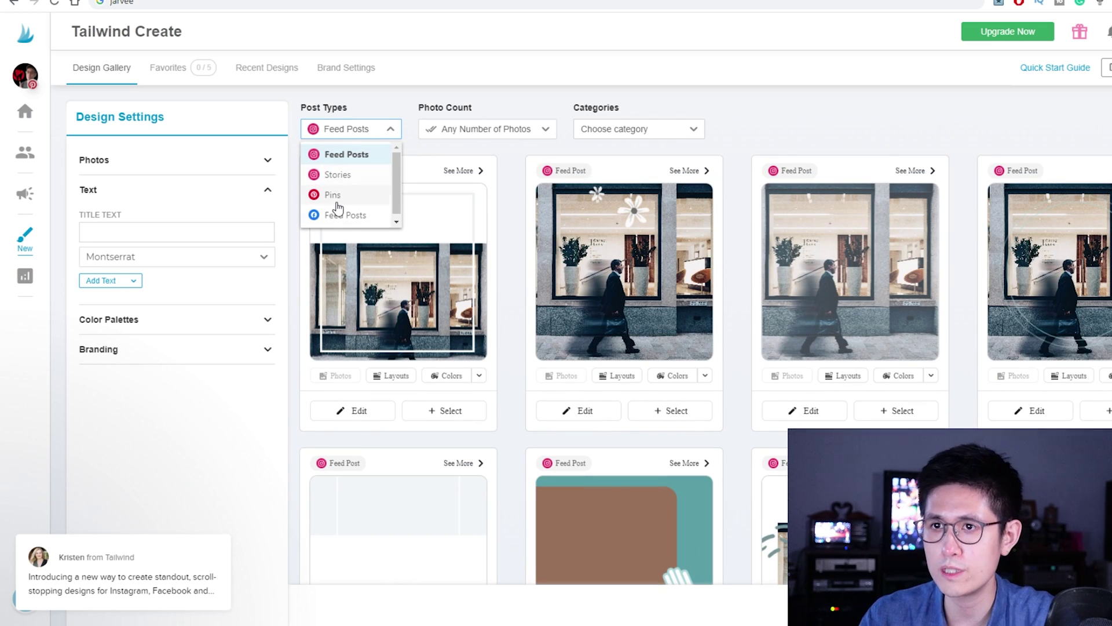
{"action": "left_click", "coordinate": [792, 132]}
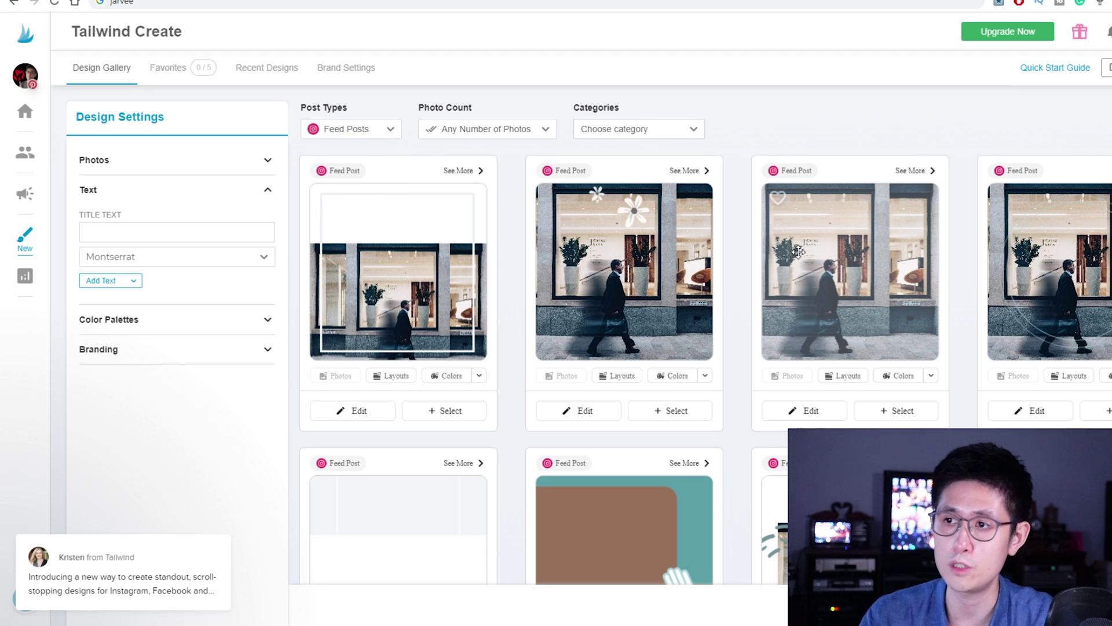
{"action": "scroll", "coordinate": [757, 290], "scroll_direction": "down", "scroll_amount": 10}
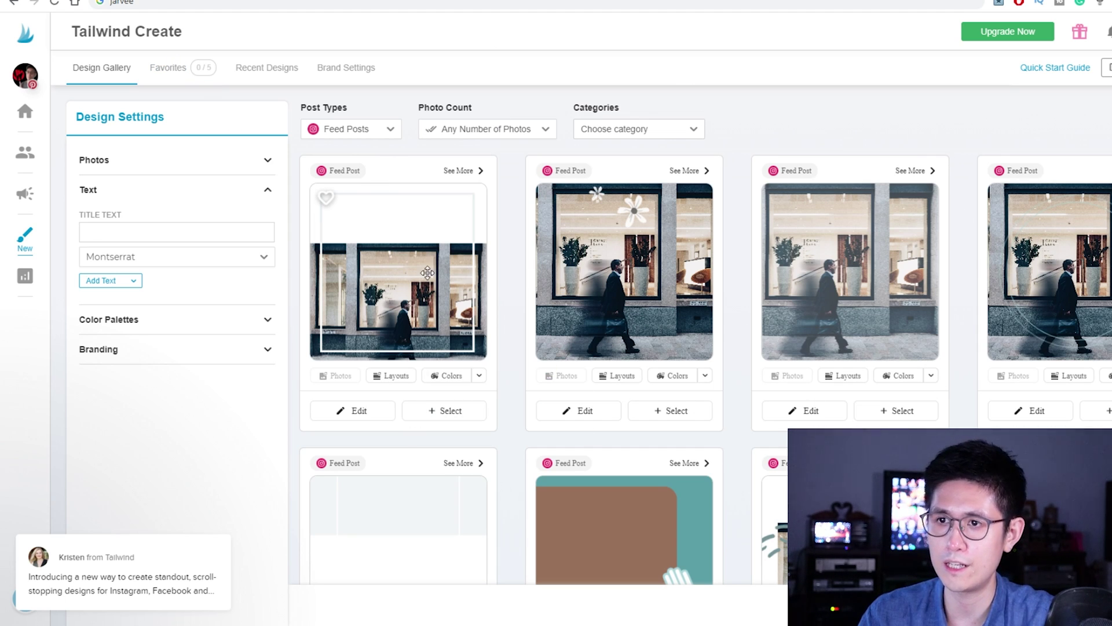
Select five feed post designs: the first four in the top row and the first one in the second row.
{"action": "left_click", "coordinate": [452, 411]}
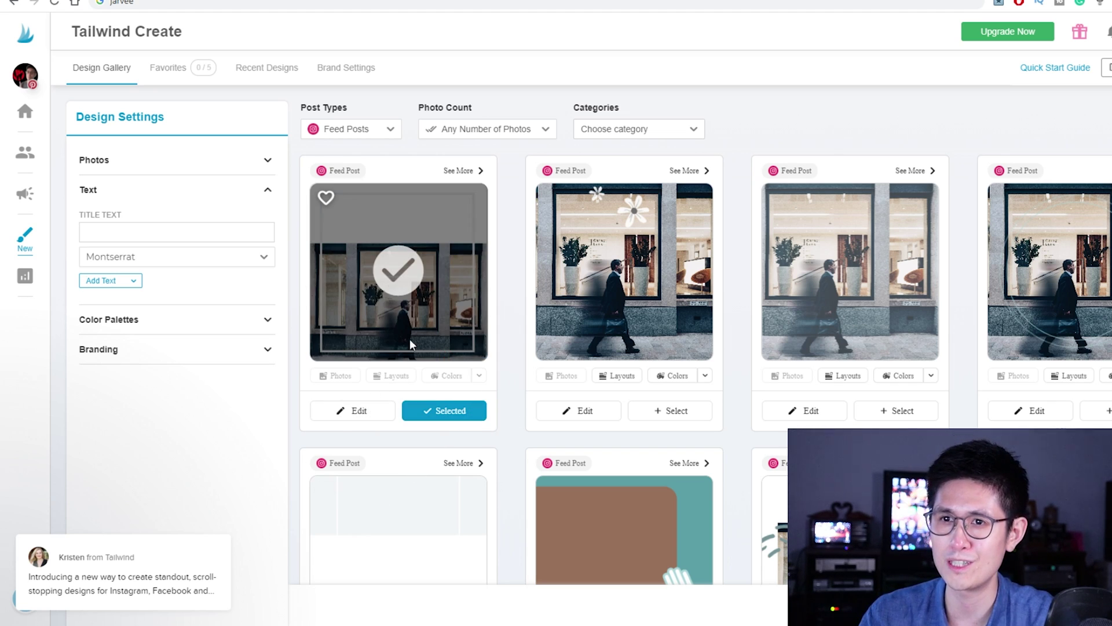
{"action": "left_click", "coordinate": [684, 412]}
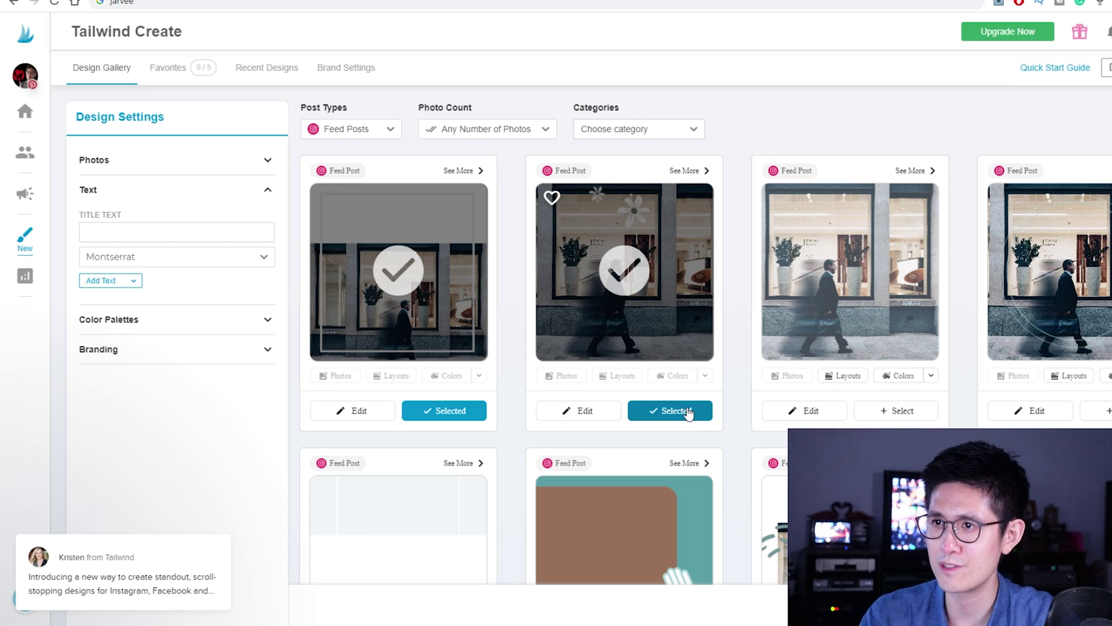
{"action": "left_click", "coordinate": [878, 412]}
{"action": "left_click", "coordinate": [1097, 410]}
{"action": "scroll", "coordinate": [460, 443], "scroll_direction": "down", "scroll_amount": 4}
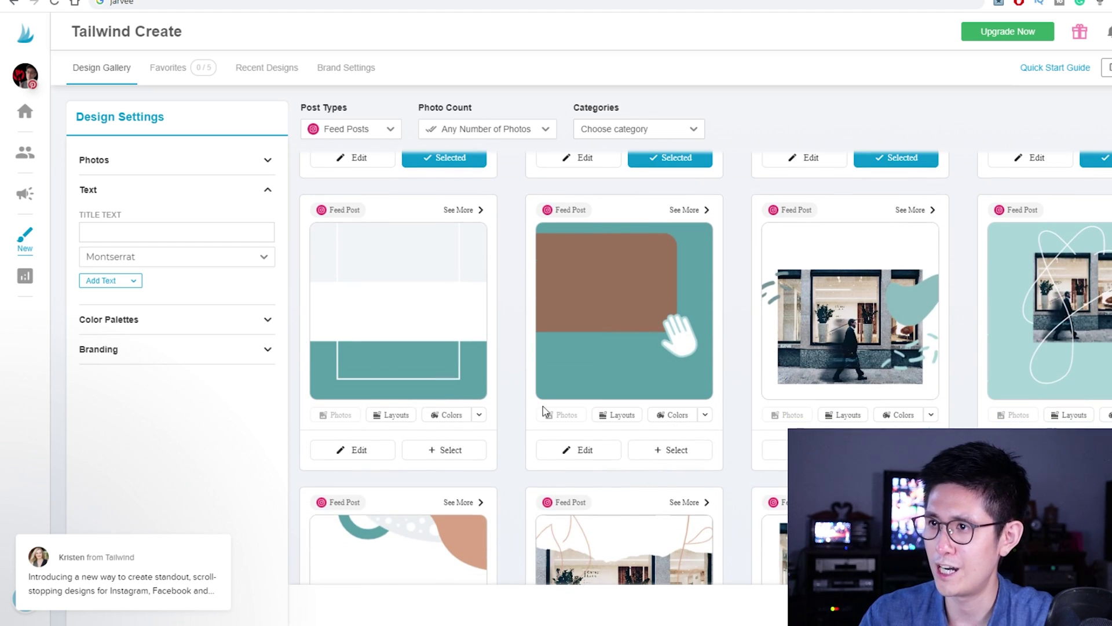
{"action": "left_click", "coordinate": [461, 447]}
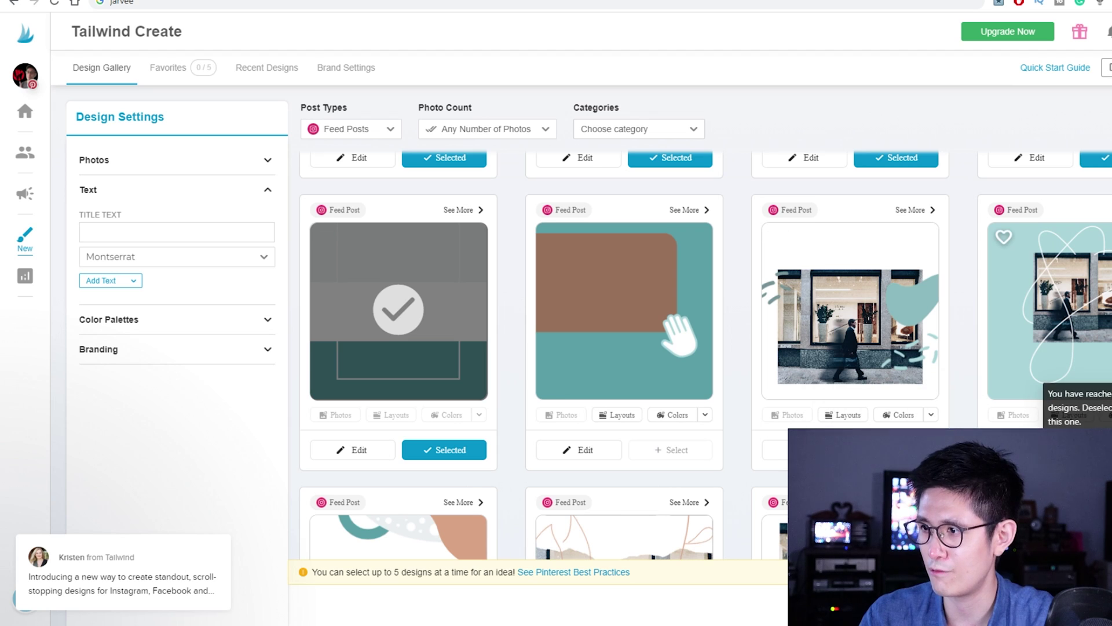
Look through the remaining feed post designs below the selected ones.
{"action": "scroll", "coordinate": [642, 396], "scroll_direction": "up", "scroll_amount": 4}
{"action": "scroll", "coordinate": [642, 397], "scroll_direction": "down", "scroll_amount": 7}
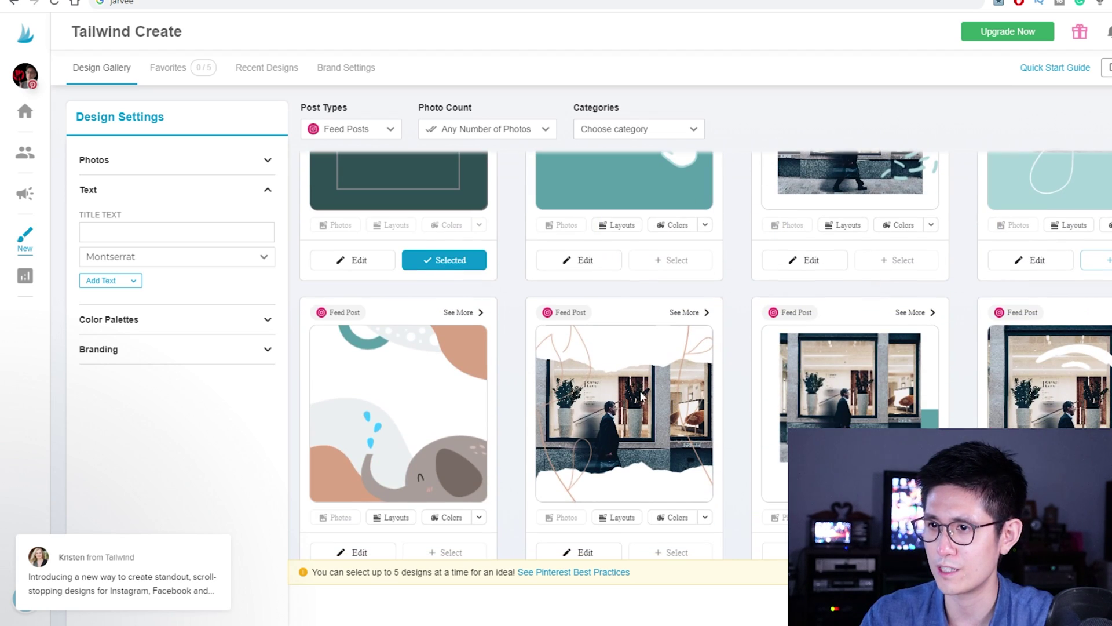
{"action": "scroll", "coordinate": [642, 397], "scroll_direction": "up", "scroll_amount": 4}
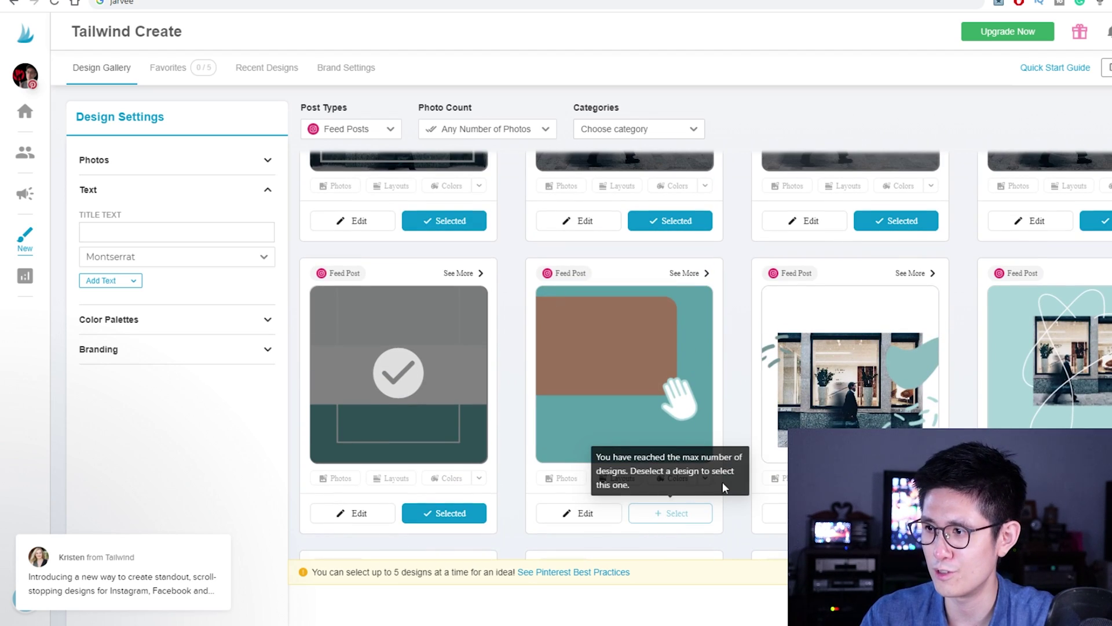
{"action": "scroll", "coordinate": [730, 463], "scroll_direction": "down", "scroll_amount": 3}
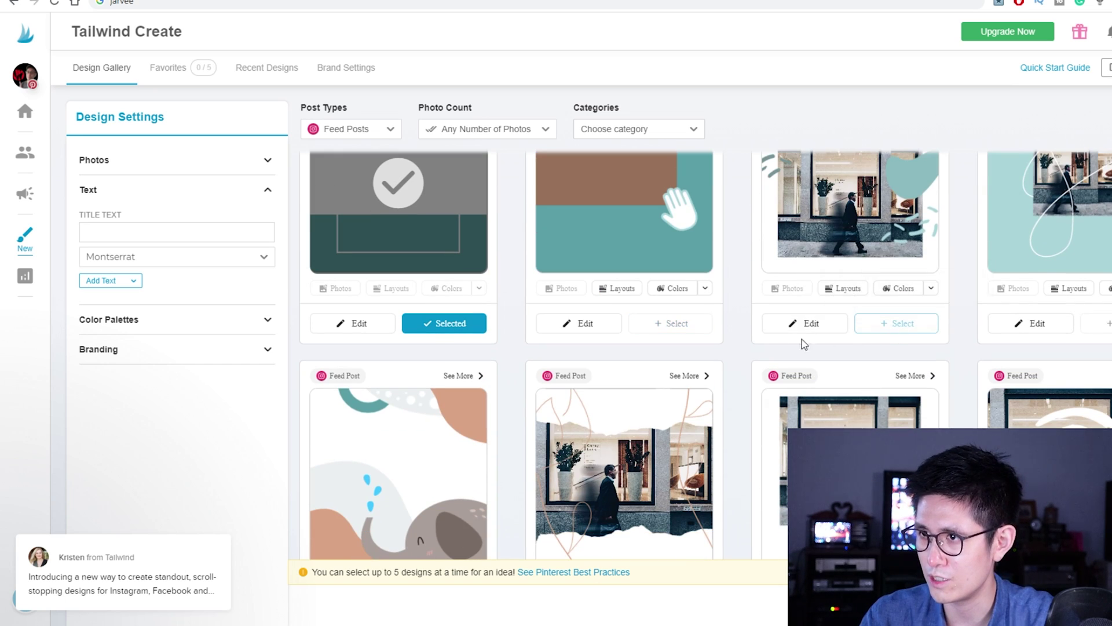
Open the review of the five selected feed post designs and look them all over.
{"action": "scroll", "coordinate": [803, 344], "scroll_direction": "up", "scroll_amount": 4}
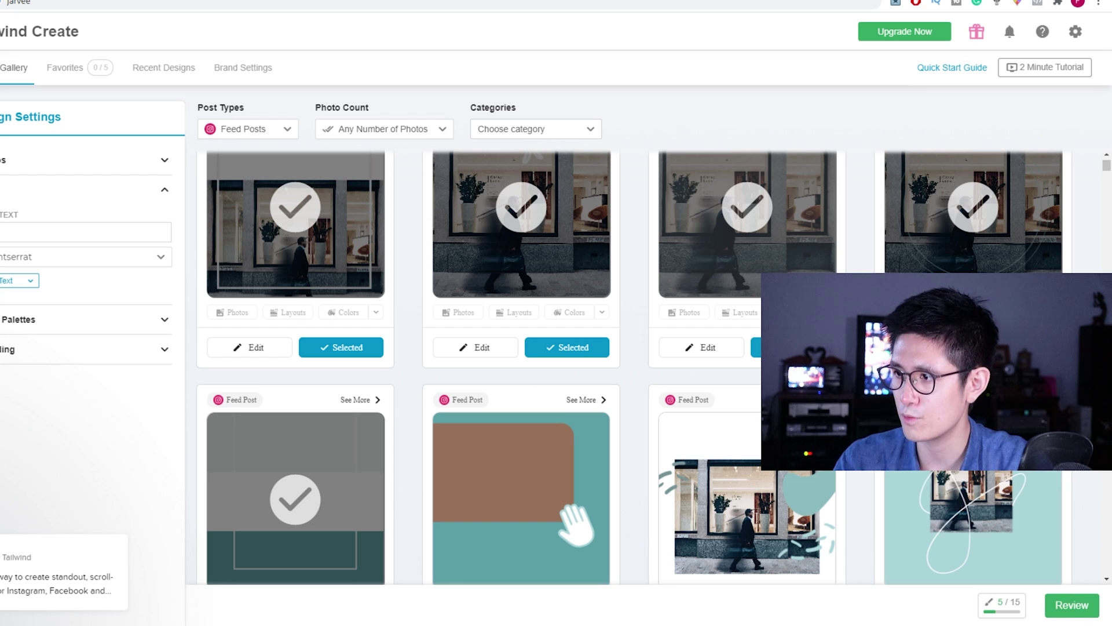
{"action": "left_click", "coordinate": [1073, 614]}
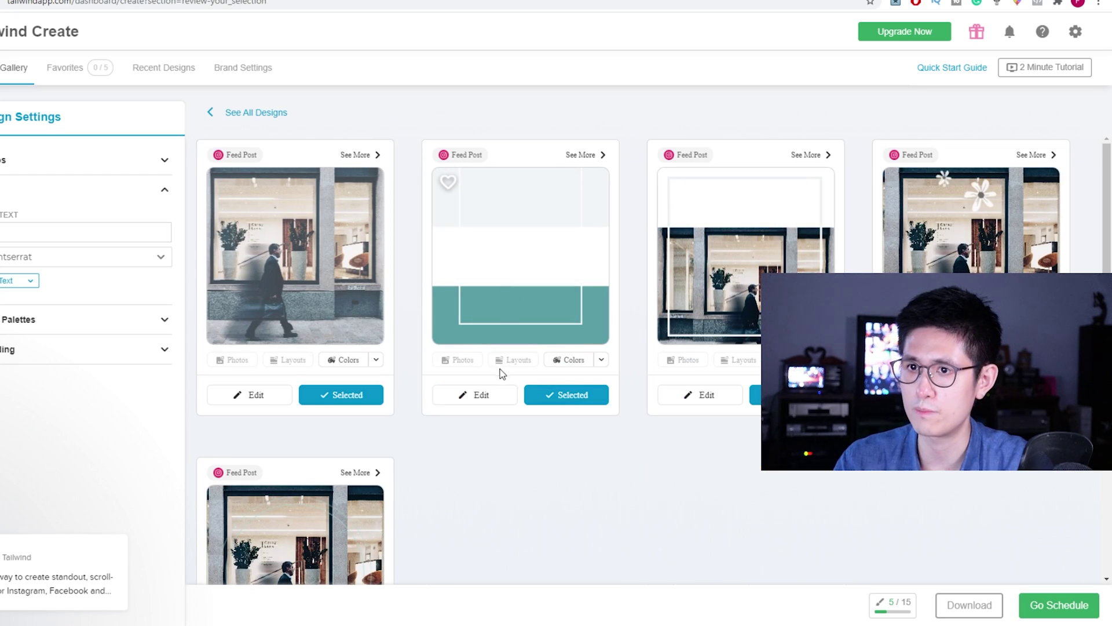
{"action": "scroll", "coordinate": [502, 374], "scroll_direction": "down", "scroll_amount": 3}
{"action": "scroll", "coordinate": [501, 300], "scroll_direction": "up", "scroll_amount": 3}
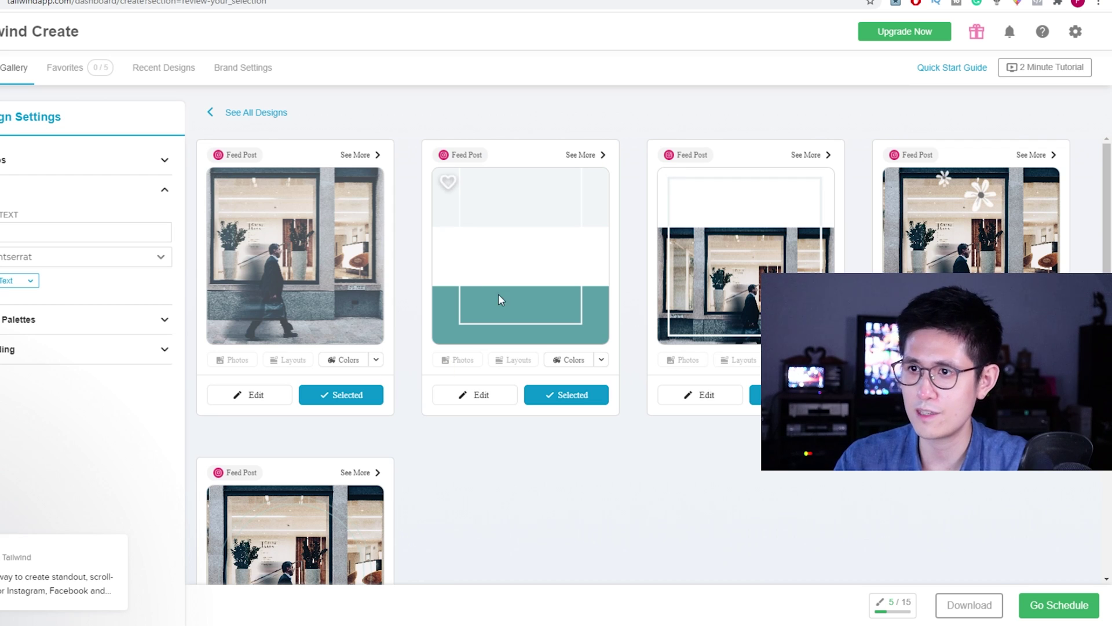
{"action": "scroll", "coordinate": [396, 276], "scroll_direction": "down", "scroll_amount": 3}
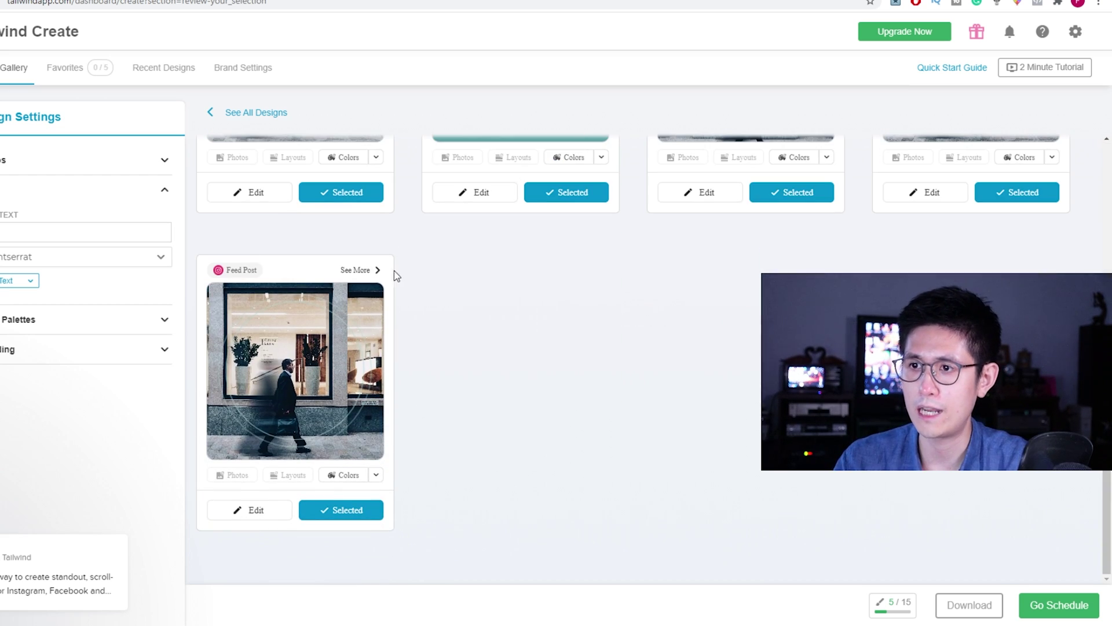
{"action": "scroll", "coordinate": [434, 263], "scroll_direction": "up", "scroll_amount": 3}
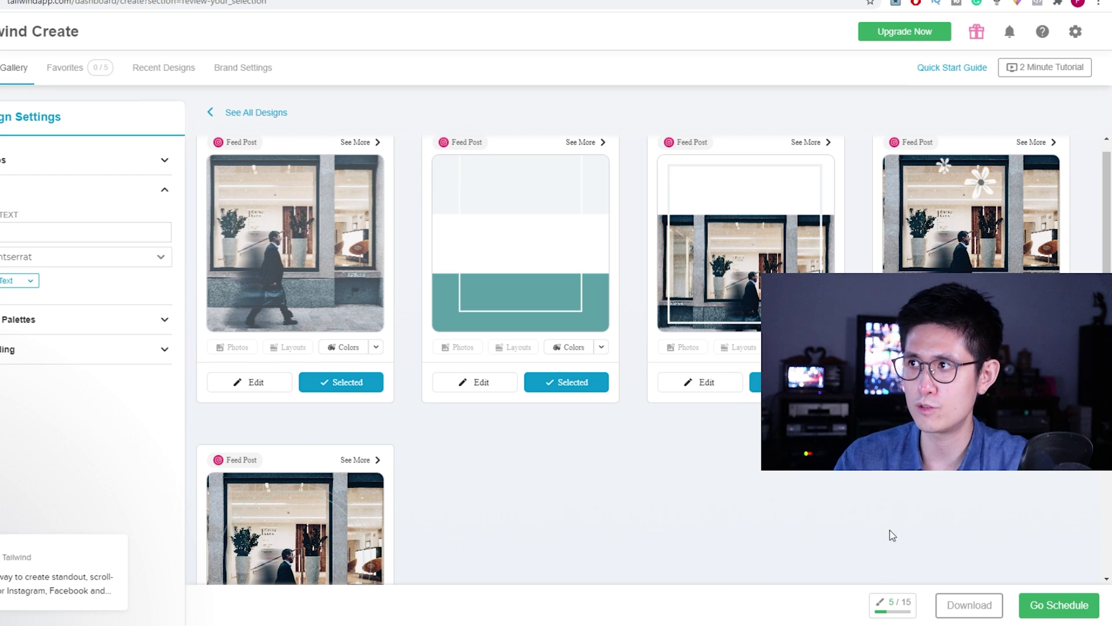
{"action": "scroll", "coordinate": [776, 487], "scroll_direction": "down", "scroll_amount": 3}
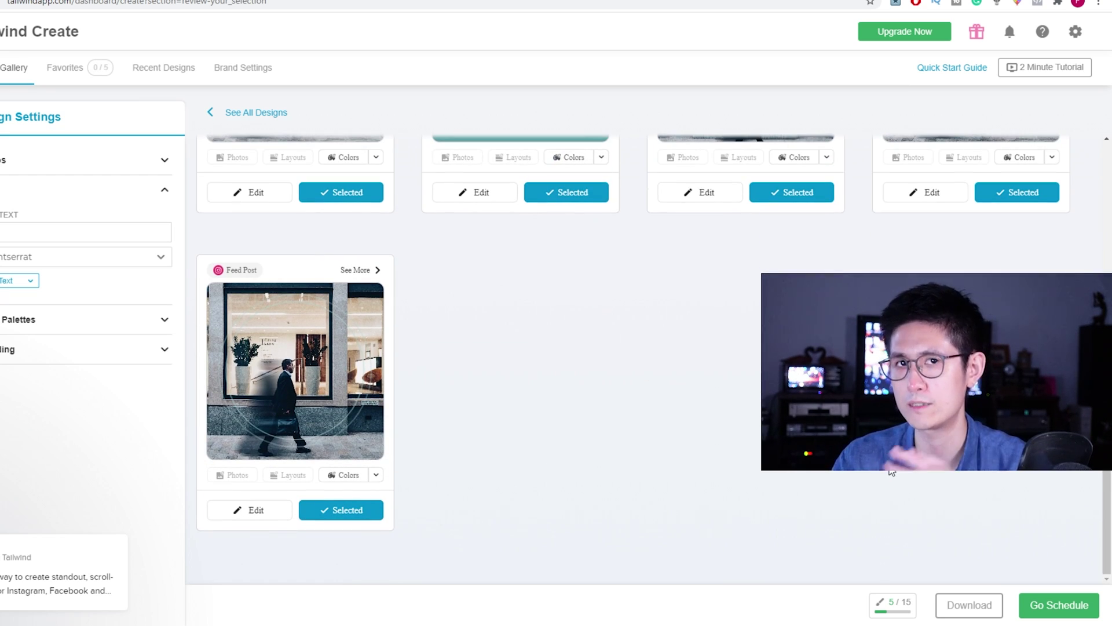
{"action": "scroll", "coordinate": [892, 472], "scroll_direction": "up", "scroll_amount": 3}
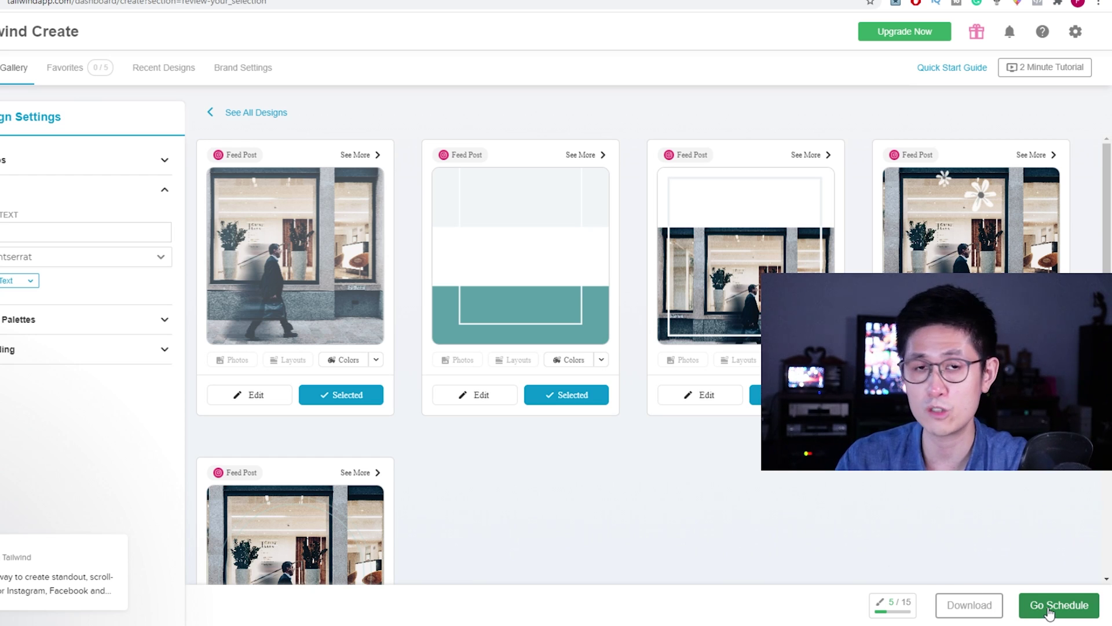
{"action": "scroll", "coordinate": [631, 341], "scroll_direction": "down", "scroll_amount": 2}
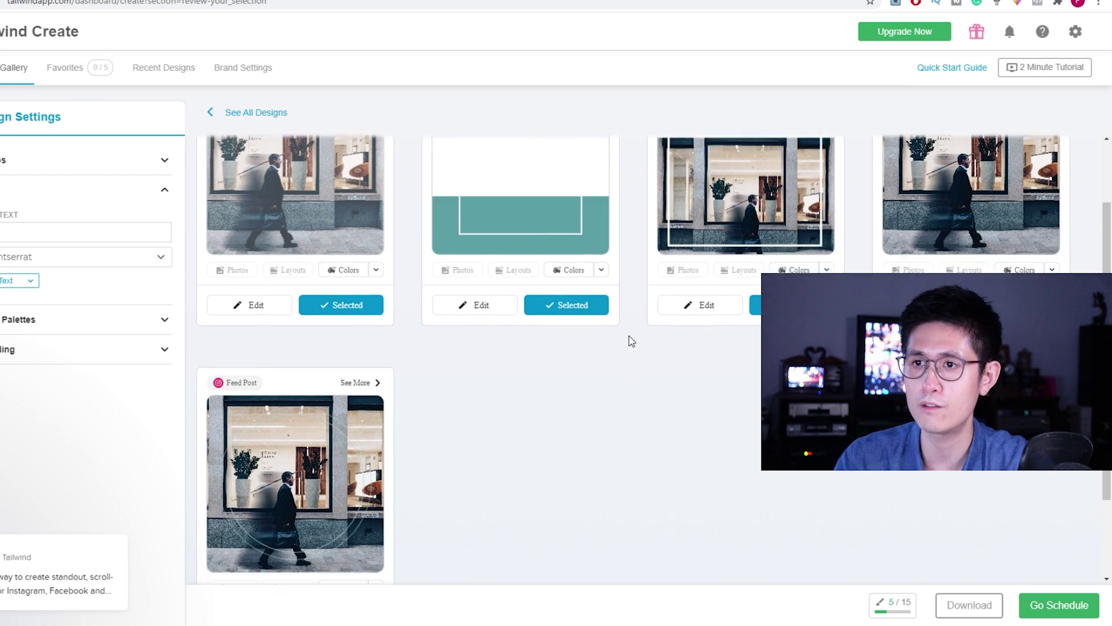
Send the reviewed designs to scheduling, checking the available Instagram accounts and keeping the preselected one.
{"action": "left_click", "coordinate": [1052, 604]}
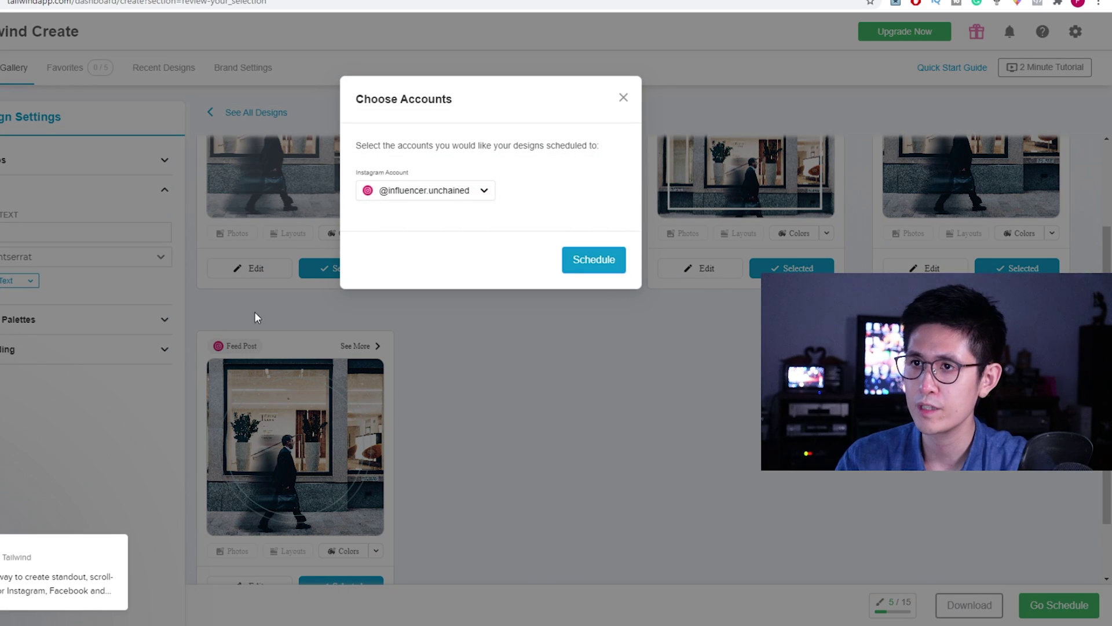
{"action": "left_click", "coordinate": [470, 192]}
{"action": "left_click", "coordinate": [481, 219]}
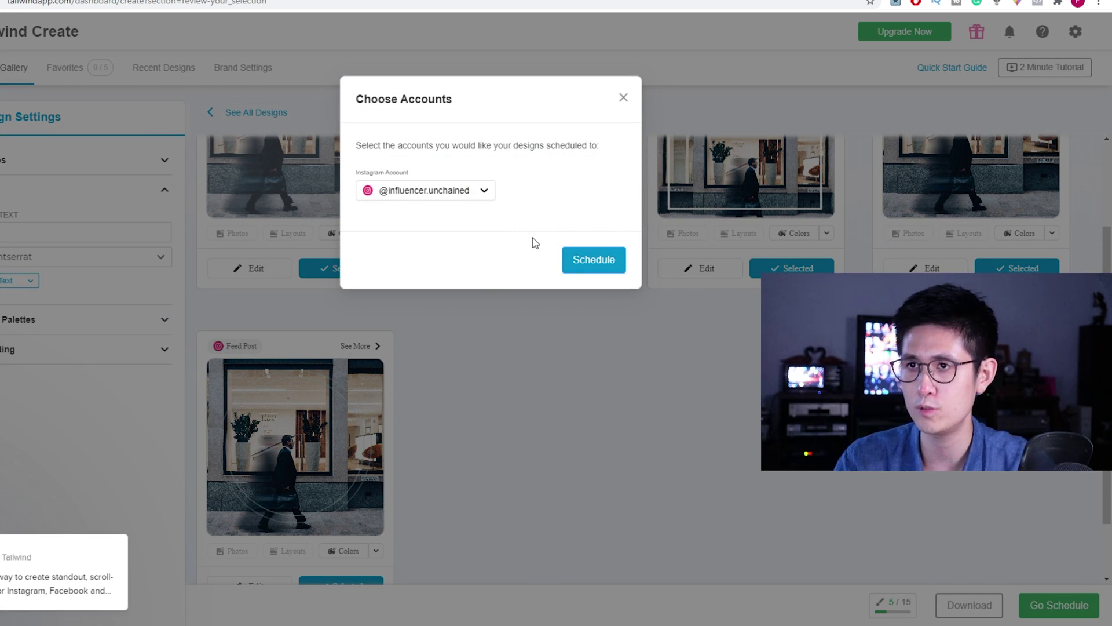
{"action": "left_click", "coordinate": [408, 188]}
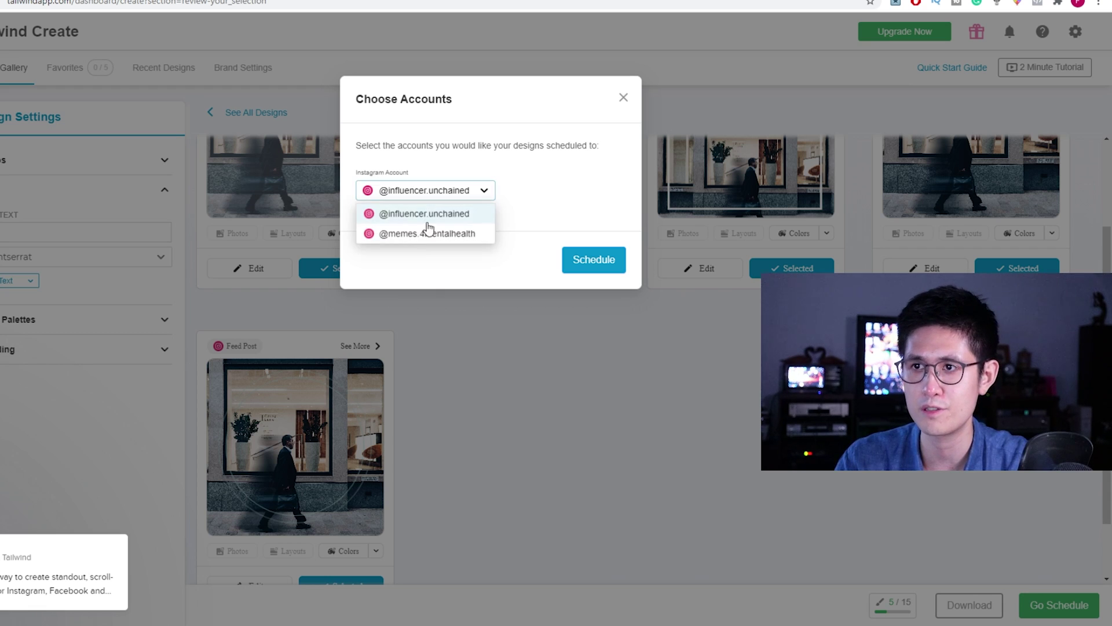
{"action": "left_click", "coordinate": [529, 176]}
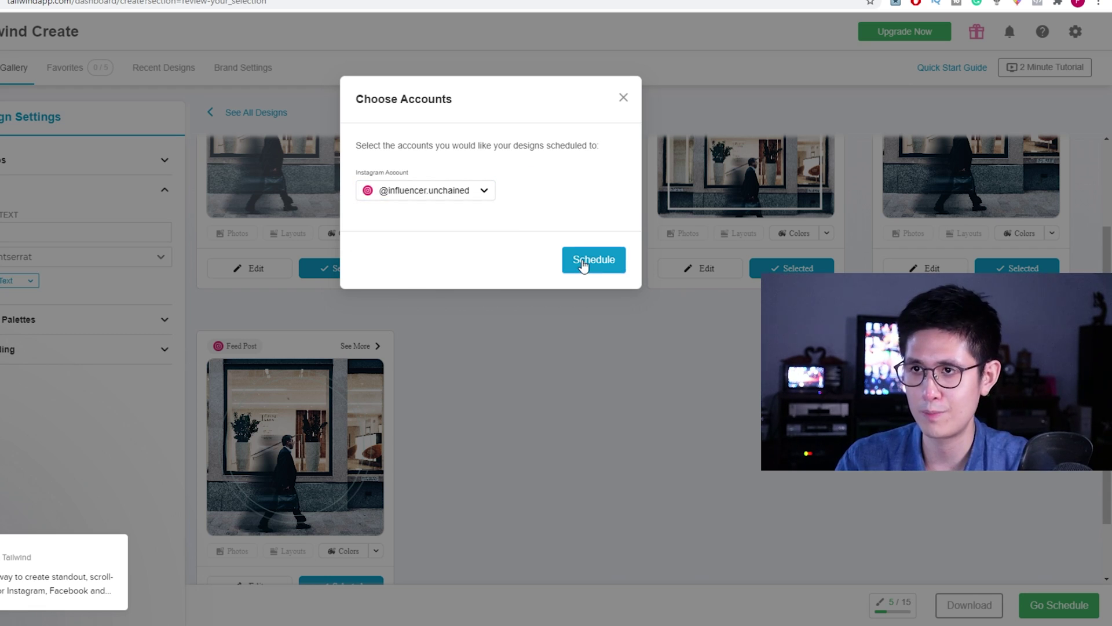
{"action": "left_click", "coordinate": [580, 276]}
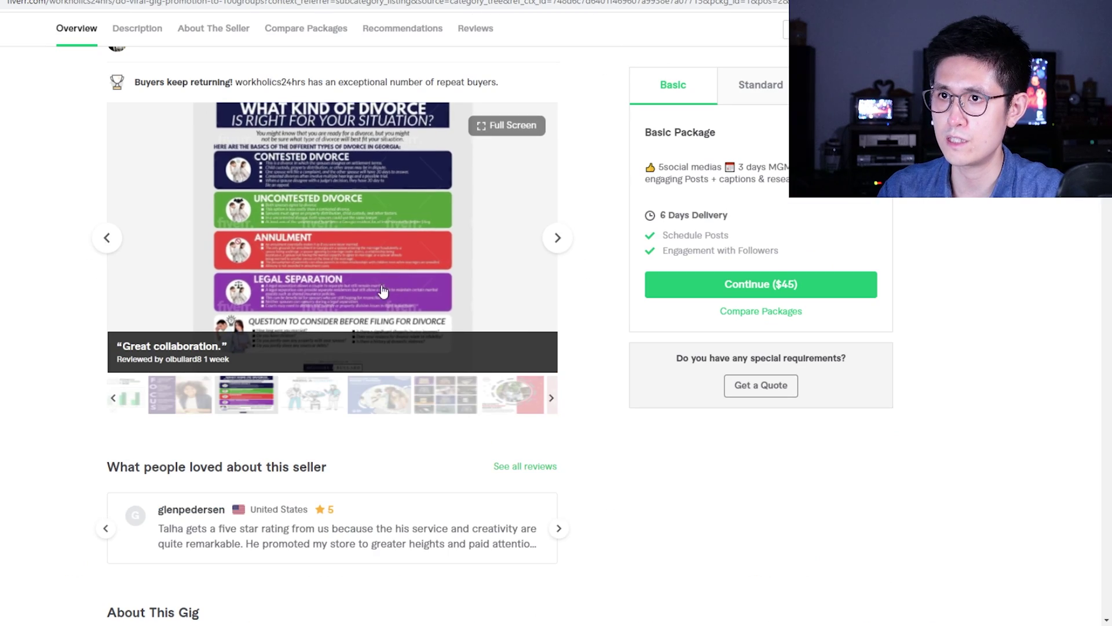
On the Fiverr gig page, view the gallery's first image listing the offered services and move on to the following sample.
{"action": "left_click", "coordinate": [113, 398]}
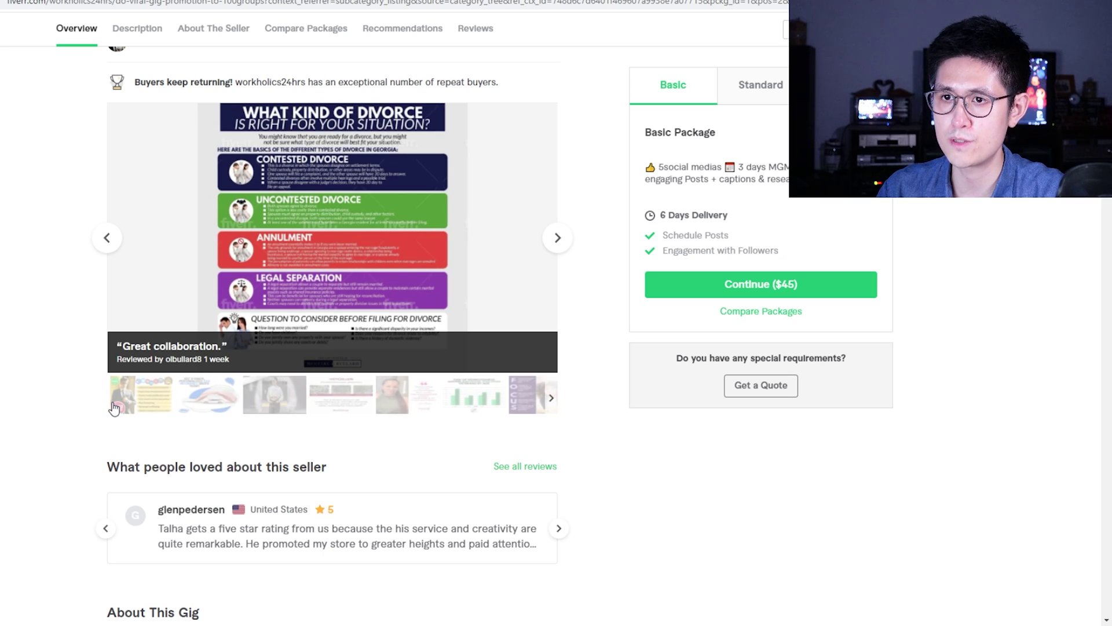
{"action": "left_click", "coordinate": [139, 395]}
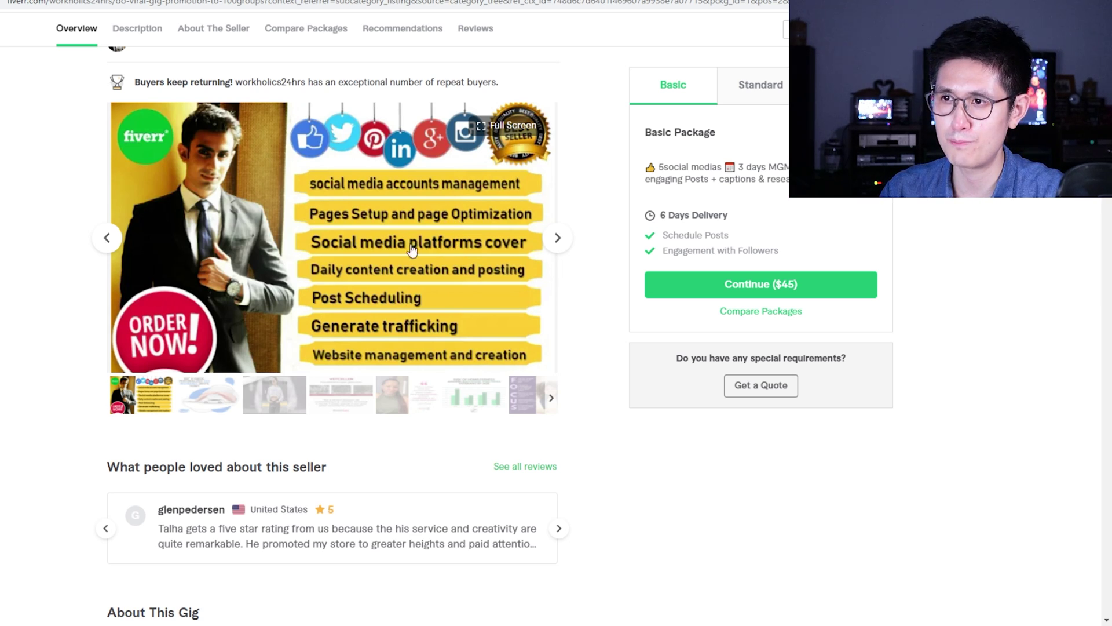
{"action": "left_click", "coordinate": [555, 246]}
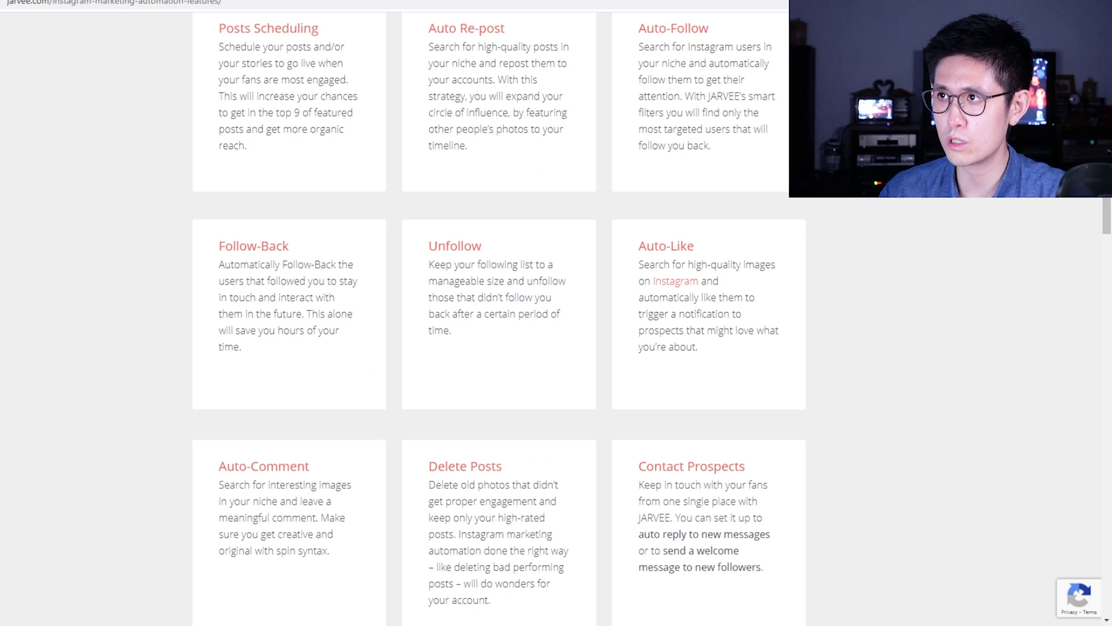
Look over the introduction and feature cards on Jarvee's Instagram Marketing Automation page.
{"action": "scroll", "coordinate": [889, 342], "scroll_direction": "up", "scroll_amount": 5}
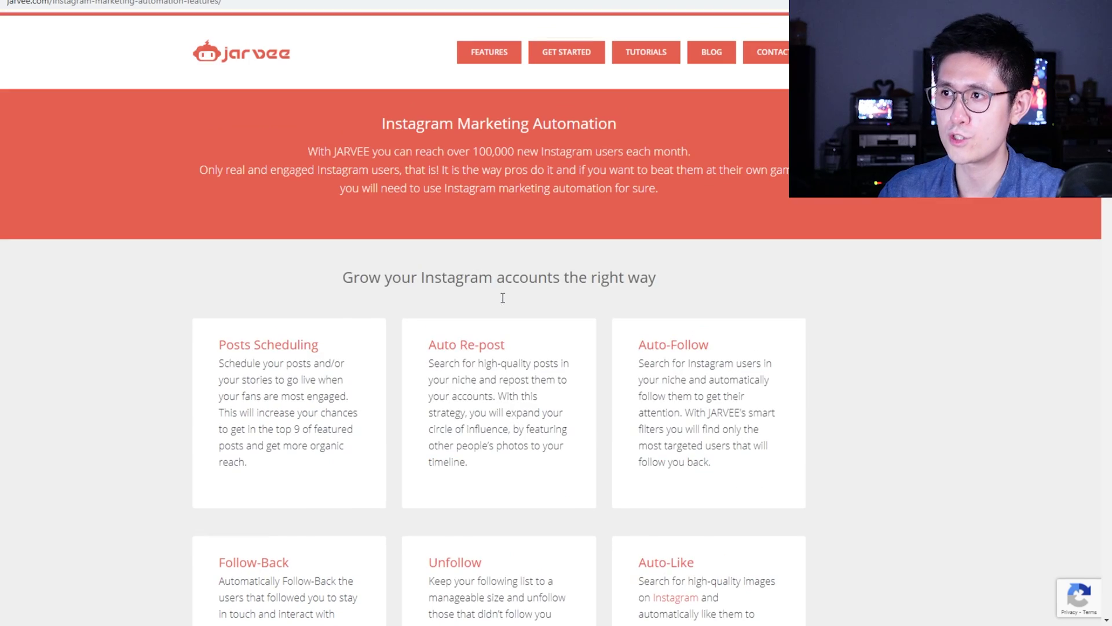
{"action": "scroll", "coordinate": [888, 343], "scroll_direction": "down", "scroll_amount": 1}
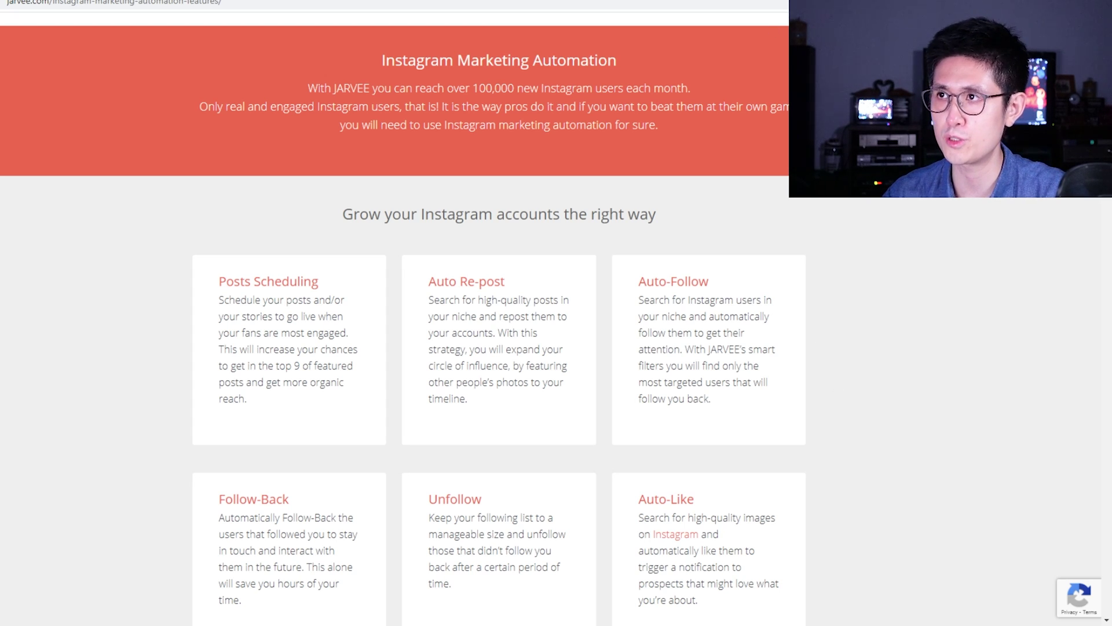
{"action": "scroll", "coordinate": [761, 55], "scroll_direction": "up", "scroll_amount": 1}
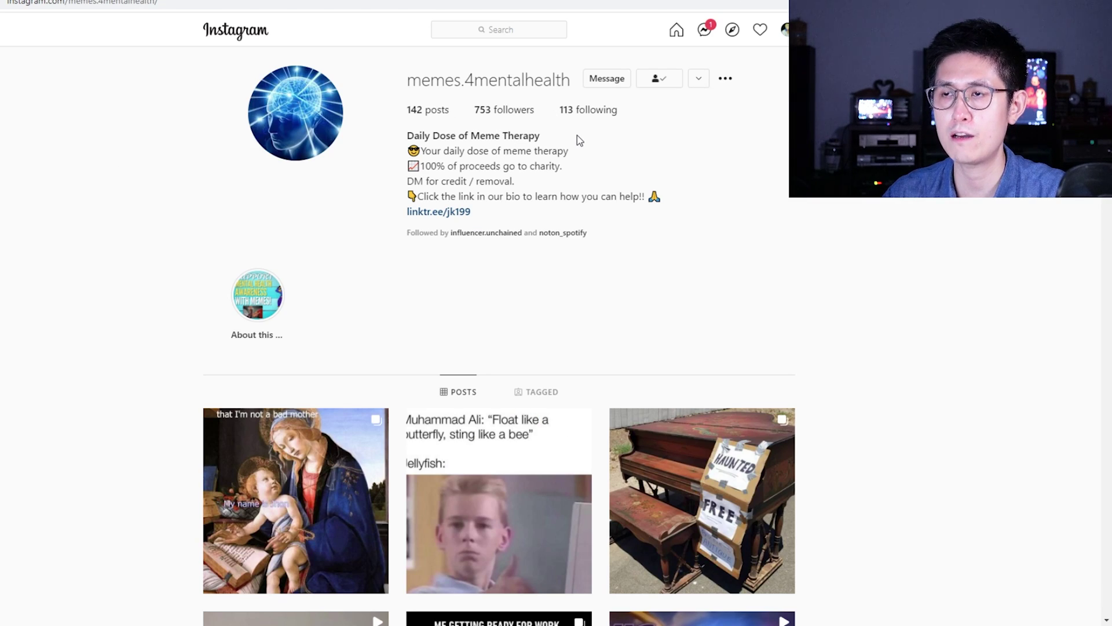
On Instagram, examine the memes.4mentalhealth profile, including its bio, follower figures and most recent meme posts.
{"action": "scroll", "coordinate": [926, 246], "scroll_direction": "down", "scroll_amount": 1}
{"action": "scroll", "coordinate": [921, 243], "scroll_direction": "up", "scroll_amount": 1}
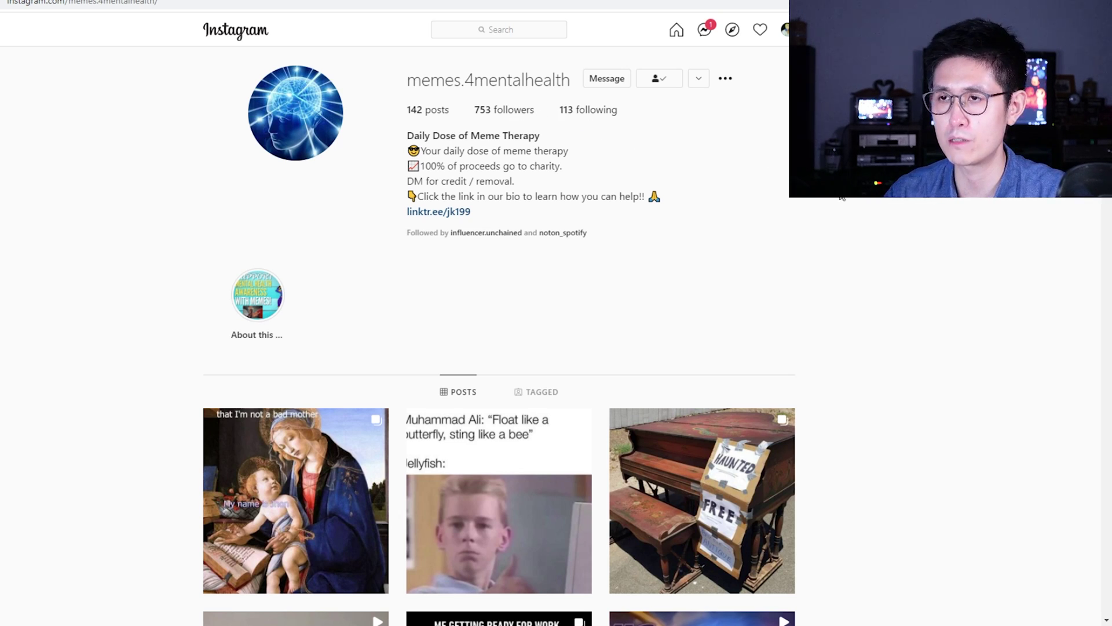
{"action": "scroll", "coordinate": [843, 201], "scroll_direction": "down", "scroll_amount": 2}
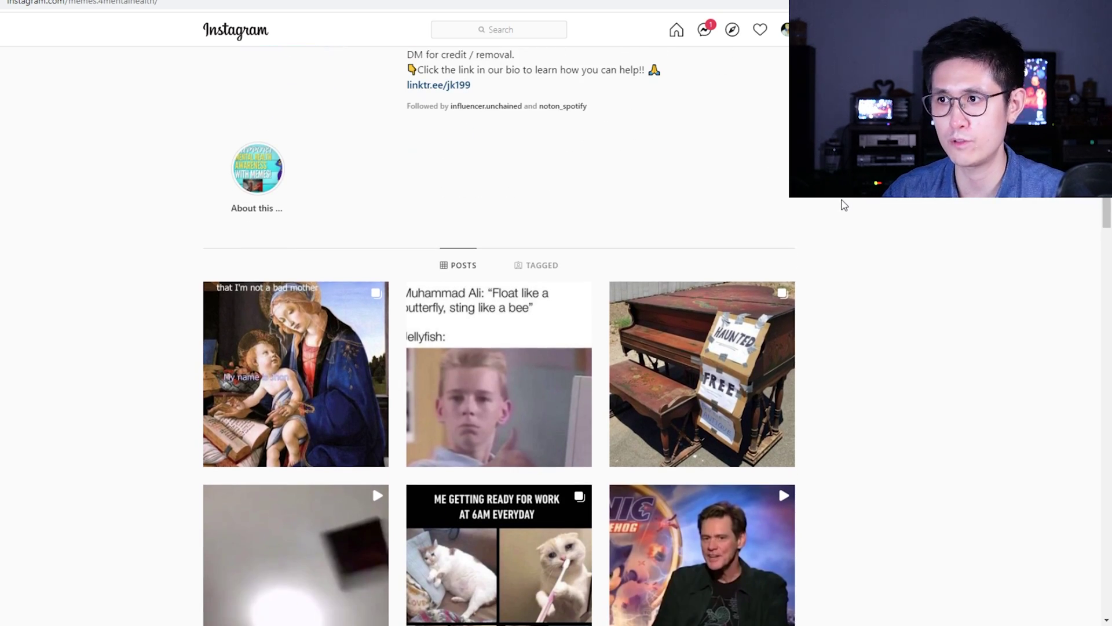
{"action": "scroll", "coordinate": [842, 200], "scroll_direction": "down", "scroll_amount": 2}
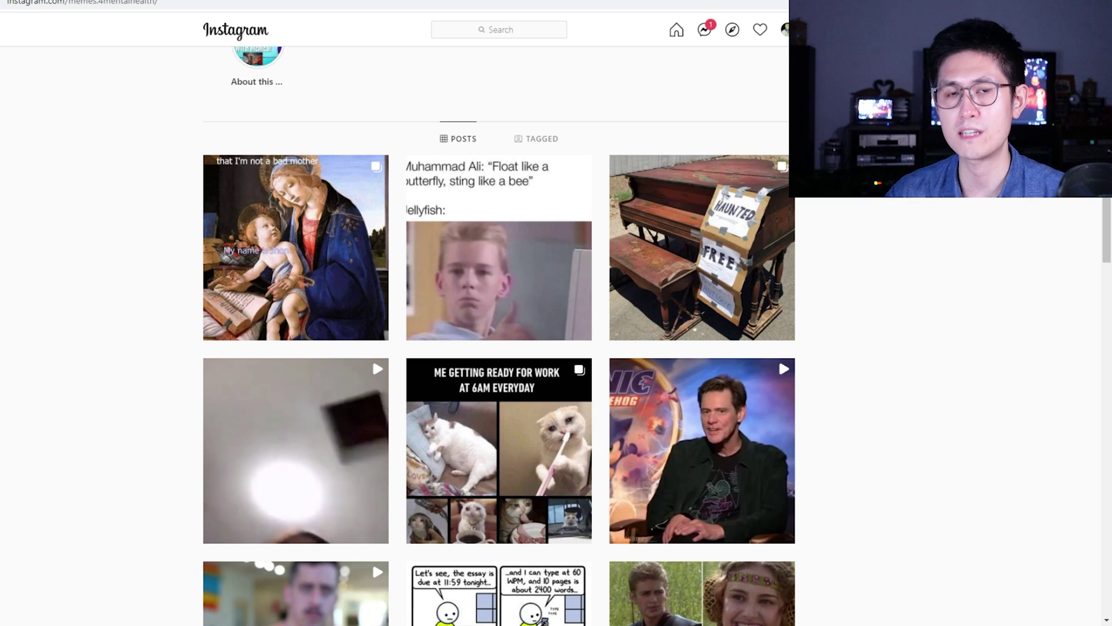
{"action": "scroll", "coordinate": [499, 348], "scroll_direction": "up", "scroll_amount": 4}
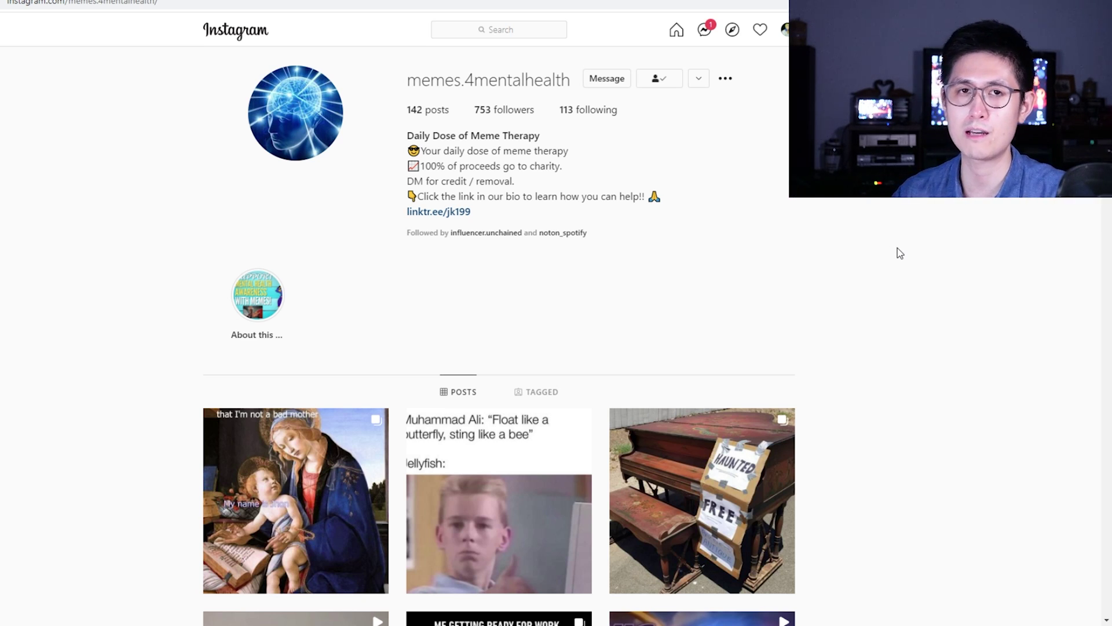
{"action": "scroll", "coordinate": [826, 381], "scroll_direction": "down", "scroll_amount": 8}
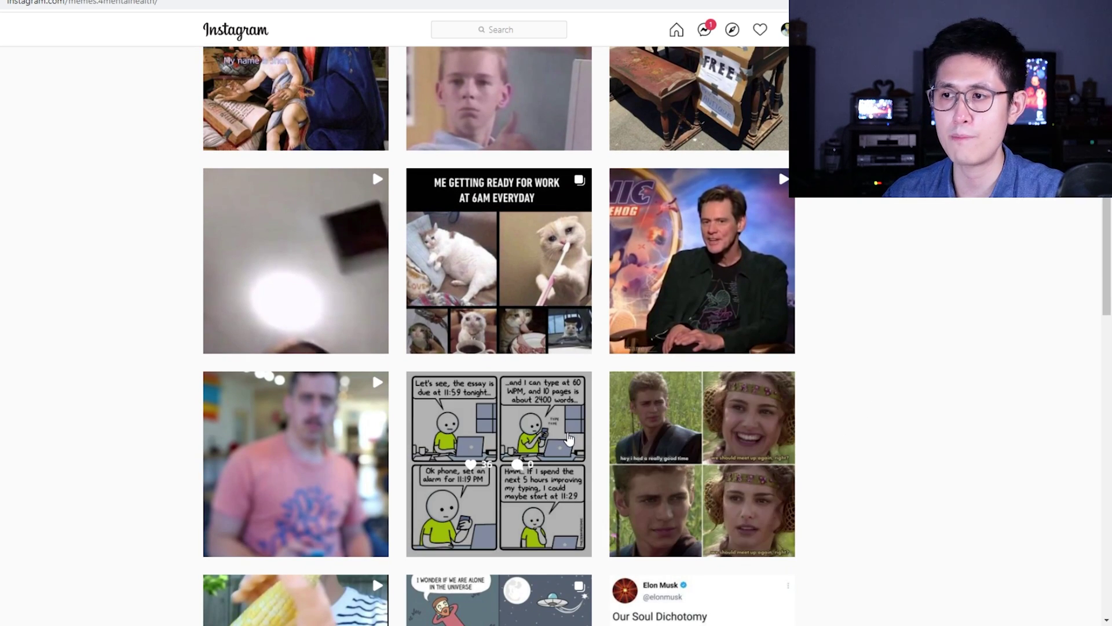
{"action": "scroll", "coordinate": [333, 413], "scroll_direction": "down", "scroll_amount": 3}
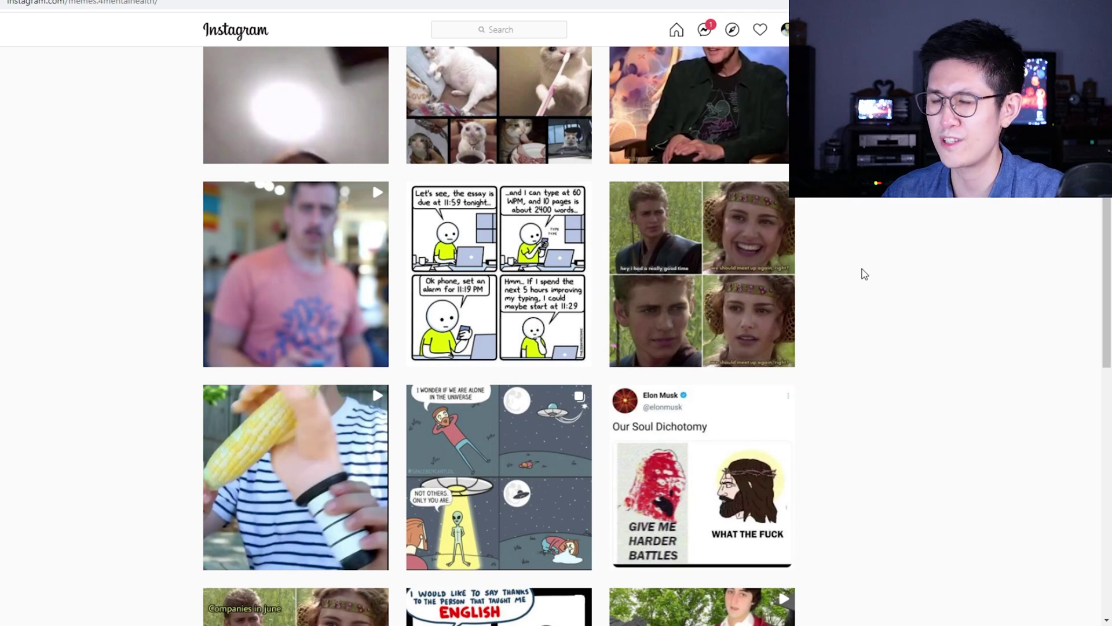
{"action": "scroll", "coordinate": [862, 273], "scroll_direction": "up", "scroll_amount": 4}
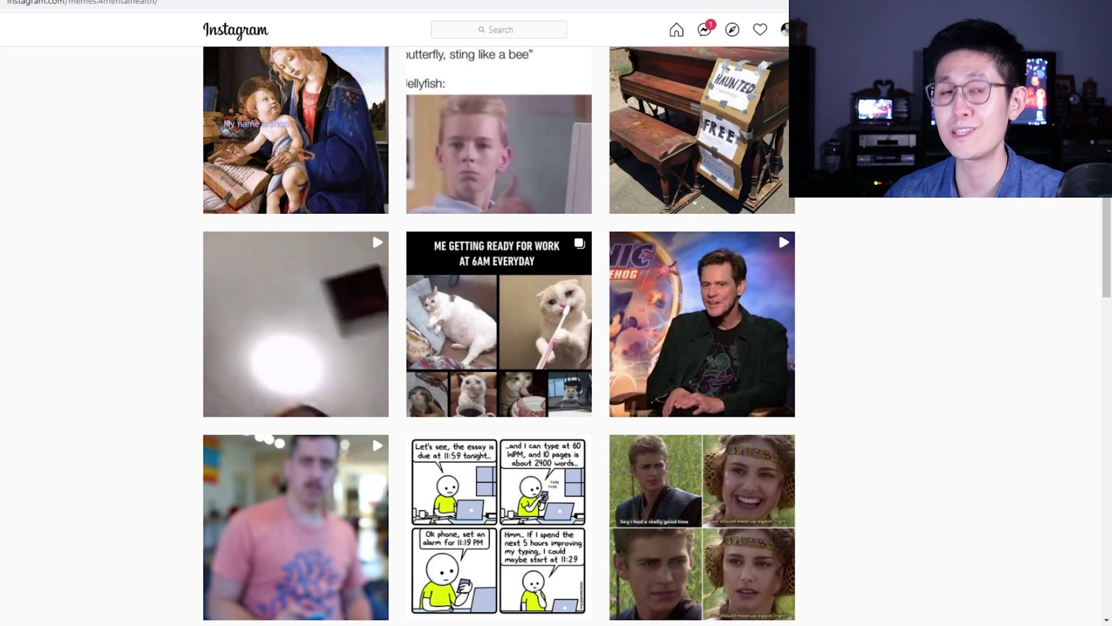
{"action": "scroll", "coordinate": [844, 281], "scroll_direction": "up", "scroll_amount": 6}
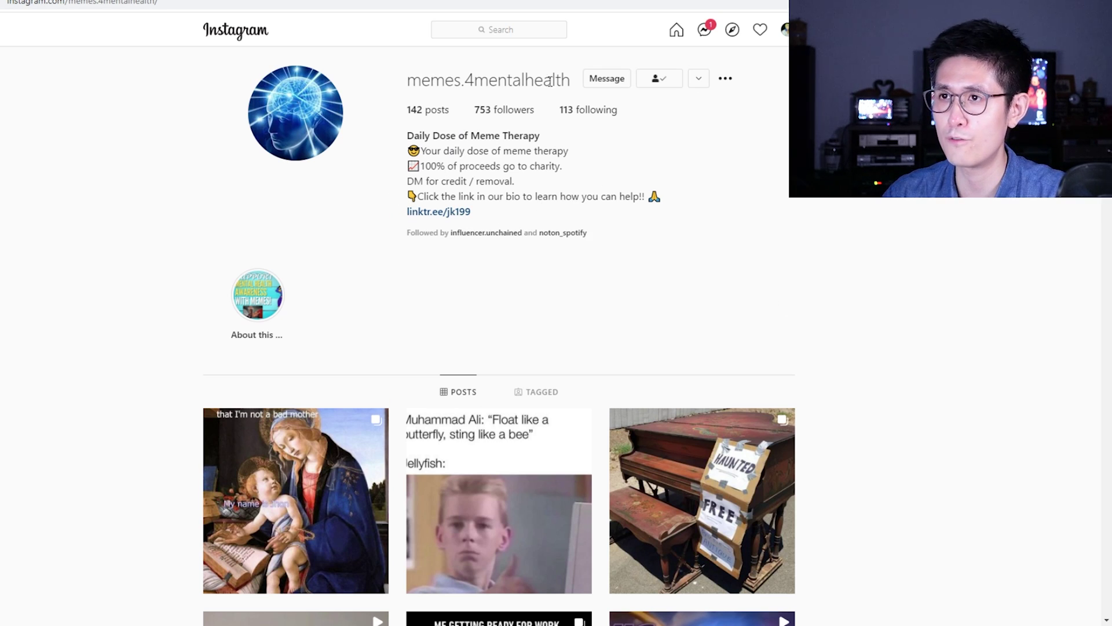
{"action": "scroll", "coordinate": [779, 548], "scroll_direction": "down", "scroll_amount": 1}
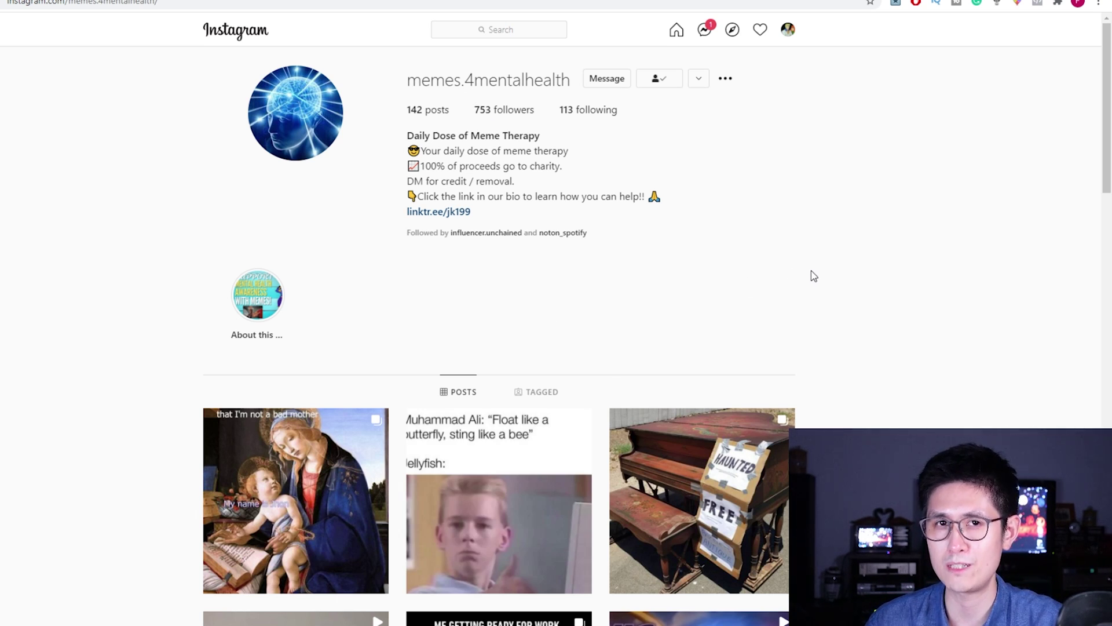
{"action": "scroll", "coordinate": [932, 355], "scroll_direction": "down", "scroll_amount": 1}
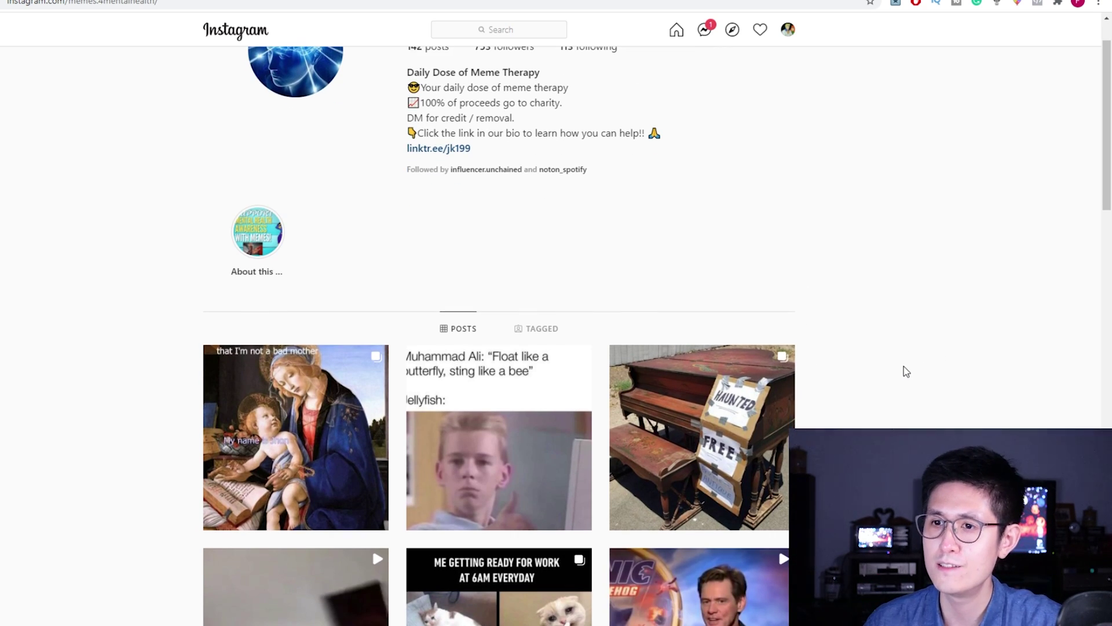
{"action": "scroll", "coordinate": [805, 333], "scroll_direction": "up", "scroll_amount": 1}
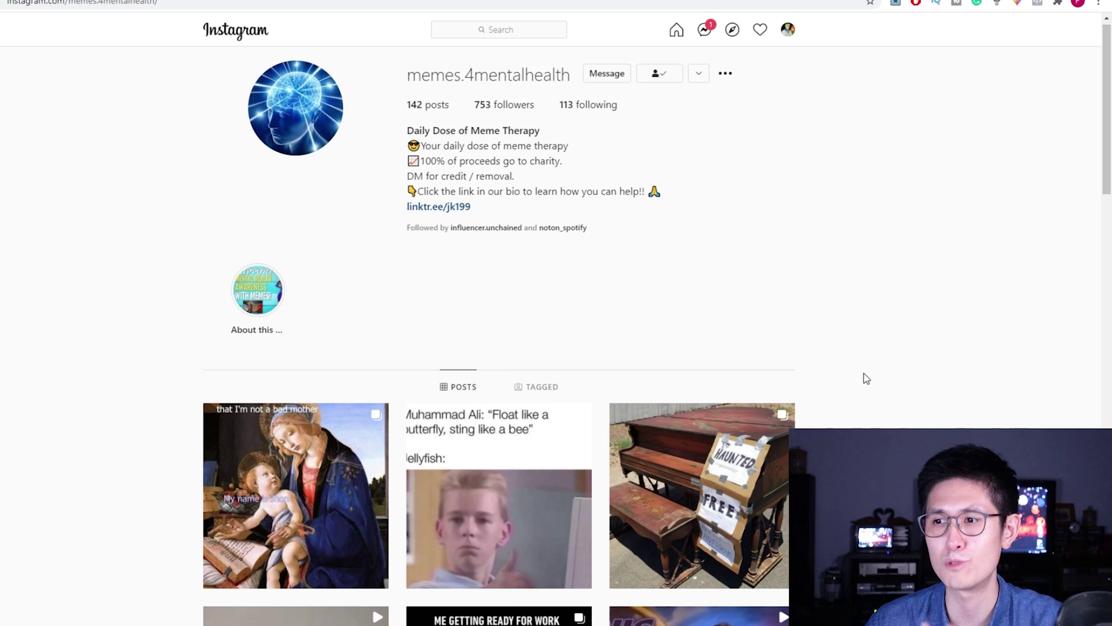
Go further down the meme account's post grid, checking the view and comment counts on the video posts.
{"action": "scroll", "coordinate": [811, 405], "scroll_direction": "down", "scroll_amount": 1}
{"action": "scroll", "coordinate": [709, 463], "scroll_direction": "down", "scroll_amount": 3}
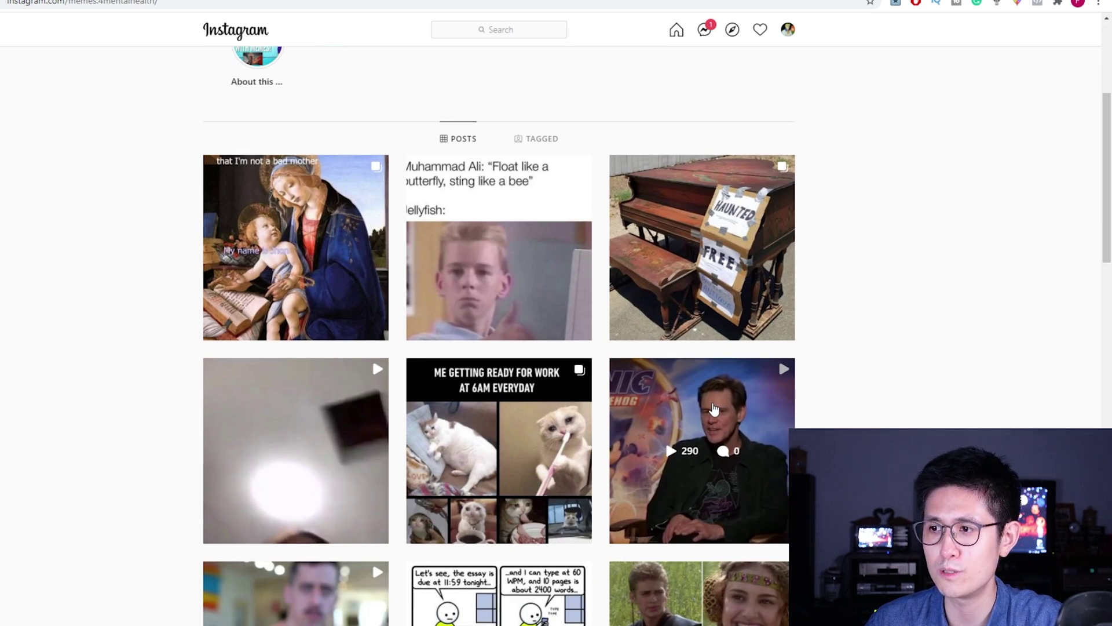
{"action": "scroll", "coordinate": [714, 409], "scroll_direction": "down", "scroll_amount": 5}
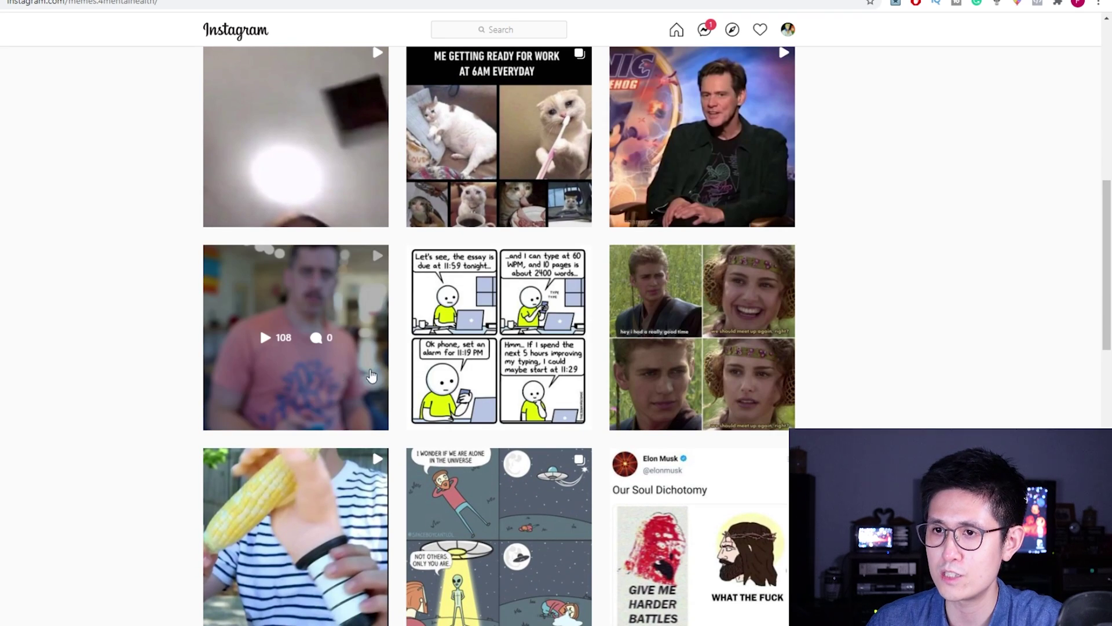
{"action": "scroll", "coordinate": [738, 372], "scroll_direction": "down", "scroll_amount": 3}
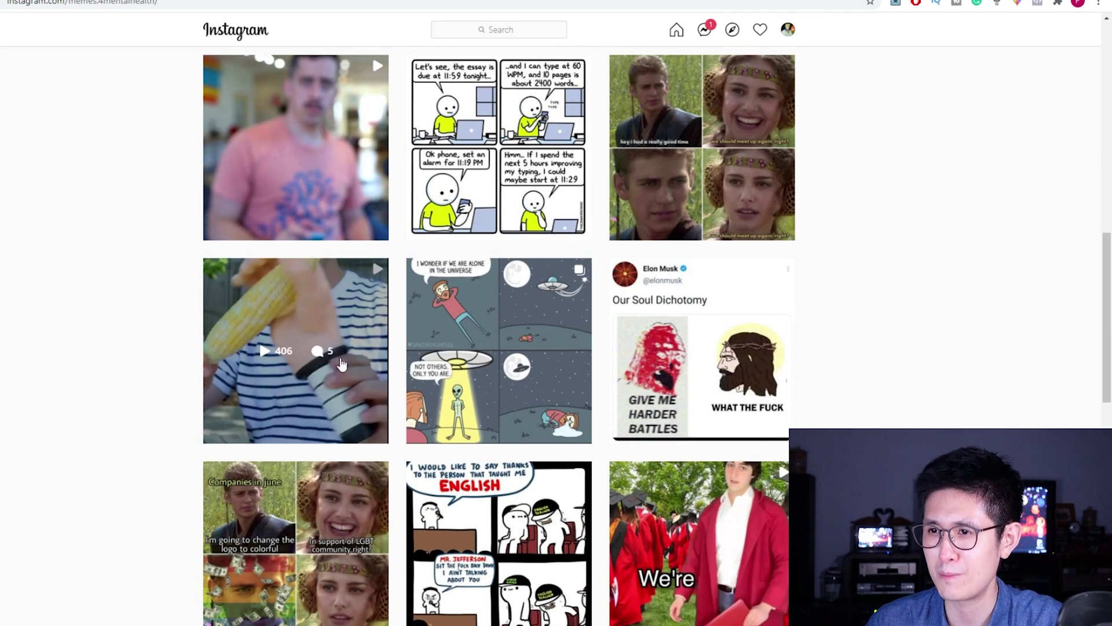
{"action": "scroll", "coordinate": [272, 357], "scroll_direction": "down", "scroll_amount": 2}
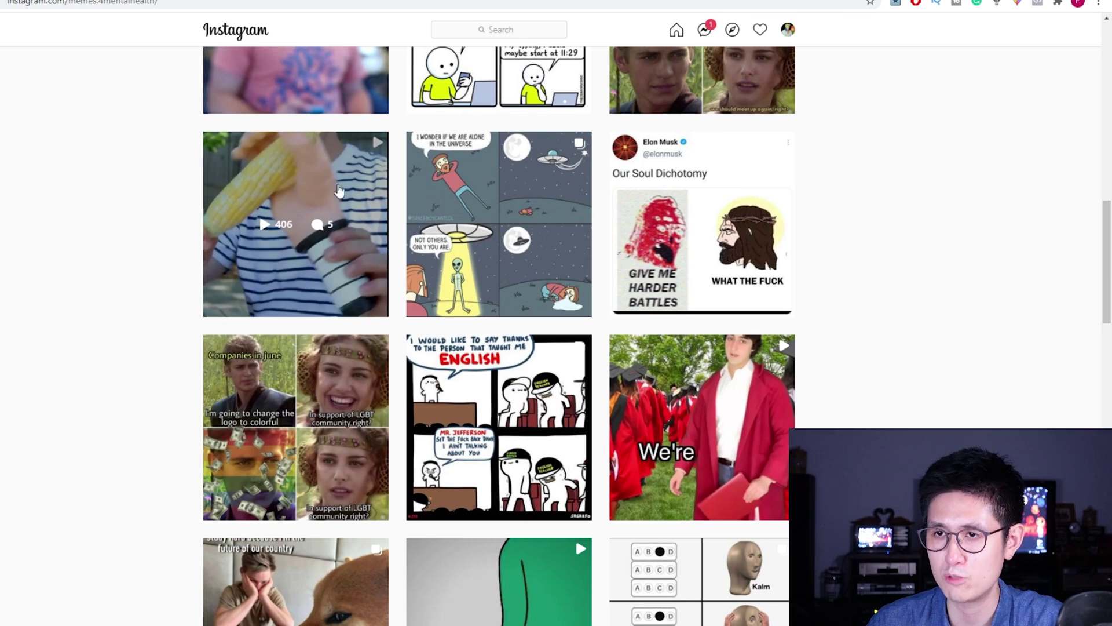
{"action": "scroll", "coordinate": [332, 232], "scroll_direction": "down", "scroll_amount": 1}
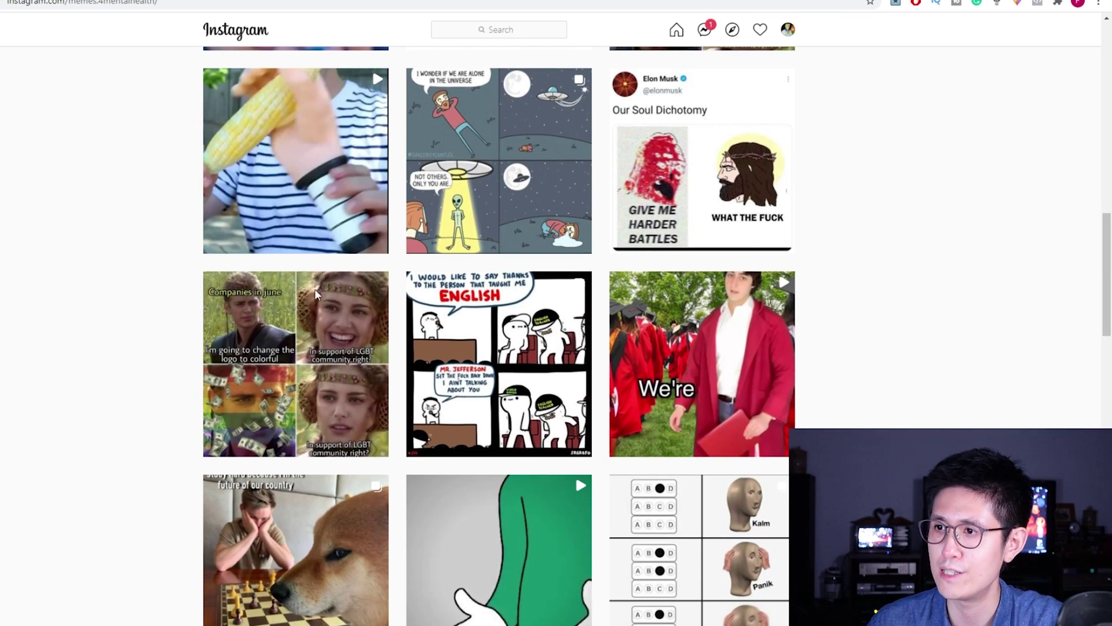
Review the memes.4mentalhealth profile again, comparing its bio and follower figures with the meme posts further down the grid.
{"action": "scroll", "coordinate": [288, 393], "scroll_direction": "down", "scroll_amount": 3}
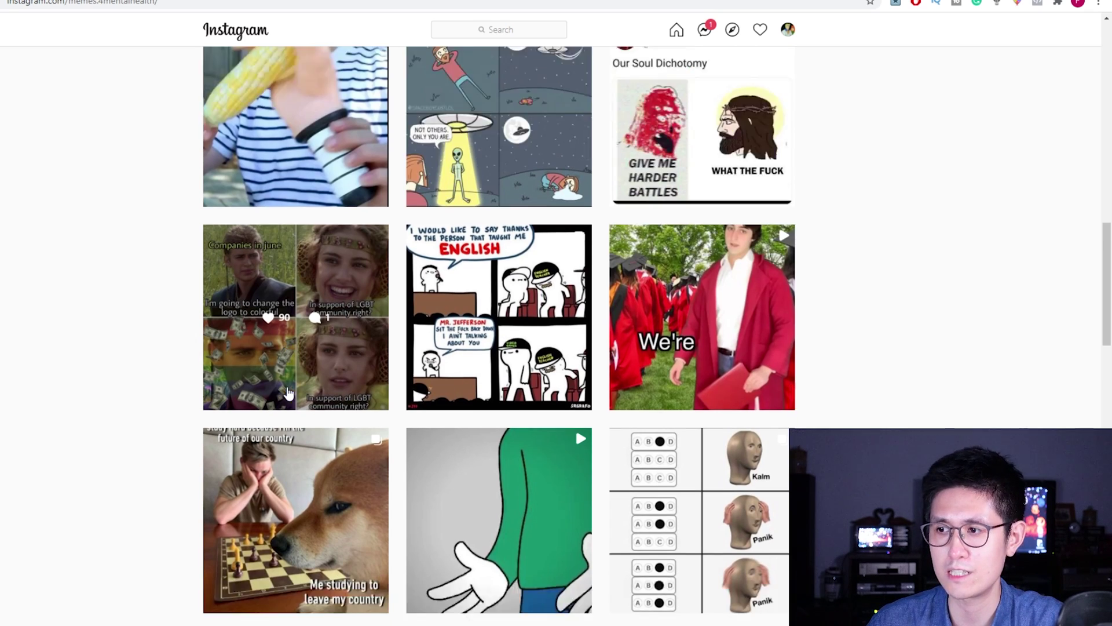
{"action": "scroll", "coordinate": [361, 320], "scroll_direction": "up", "scroll_amount": 10}
{"action": "scroll", "coordinate": [445, 336], "scroll_direction": "up", "scroll_amount": 5}
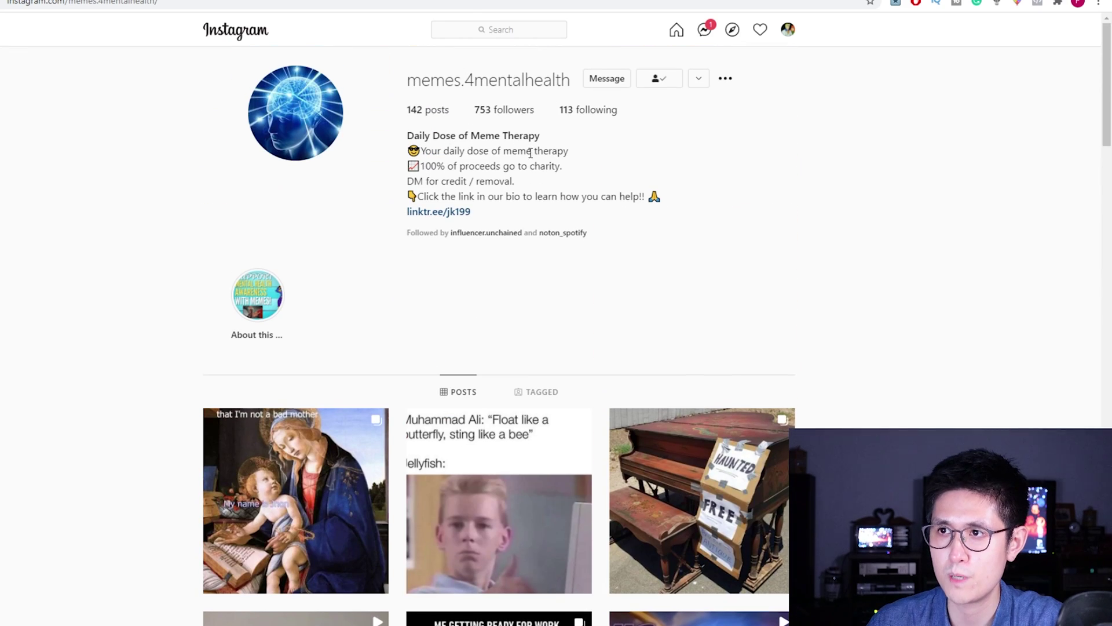
{"action": "scroll", "coordinate": [869, 226], "scroll_direction": "down", "scroll_amount": 3}
{"action": "scroll", "coordinate": [902, 206], "scroll_direction": "up", "scroll_amount": 3}
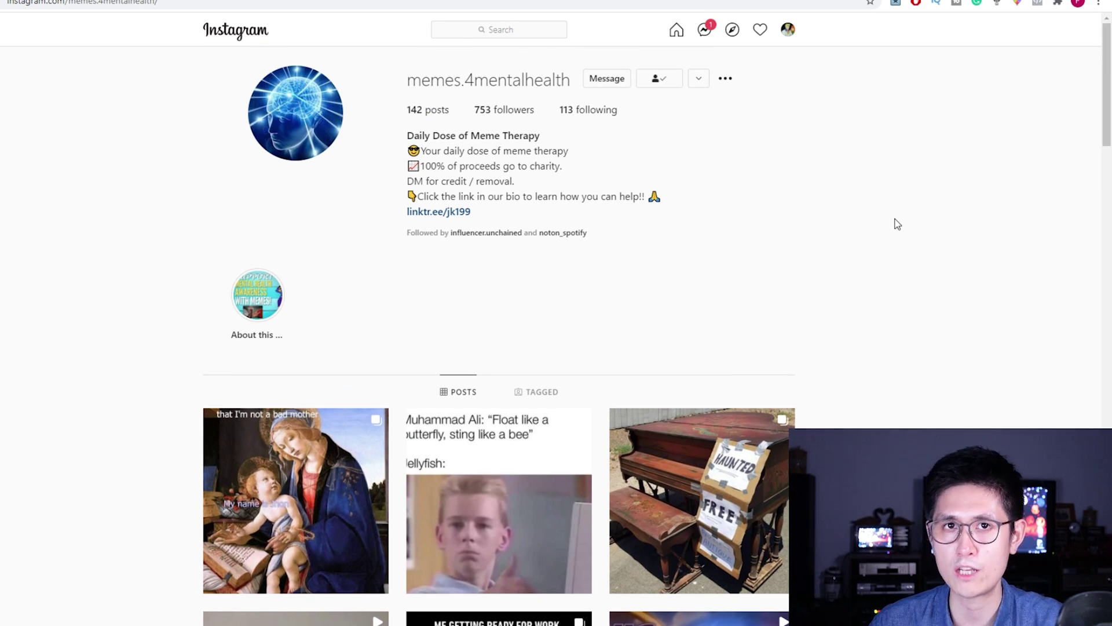
{"action": "scroll", "coordinate": [897, 224], "scroll_direction": "down", "scroll_amount": 13}
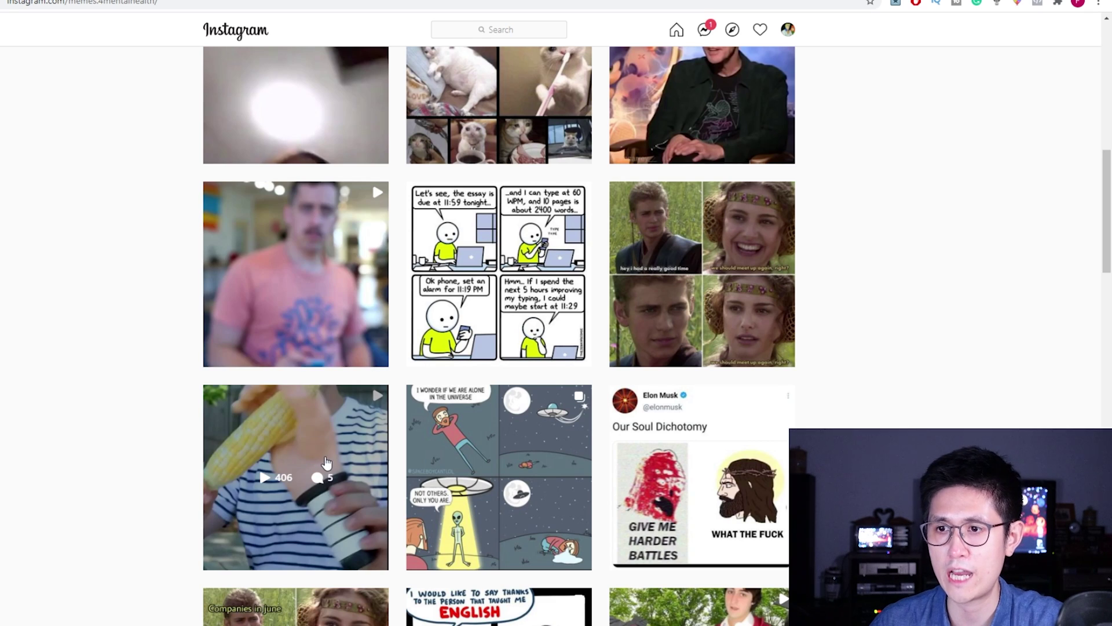
{"action": "scroll", "coordinate": [324, 462], "scroll_direction": "down", "scroll_amount": 3}
{"action": "scroll", "coordinate": [282, 281], "scroll_direction": "down", "scroll_amount": 1}
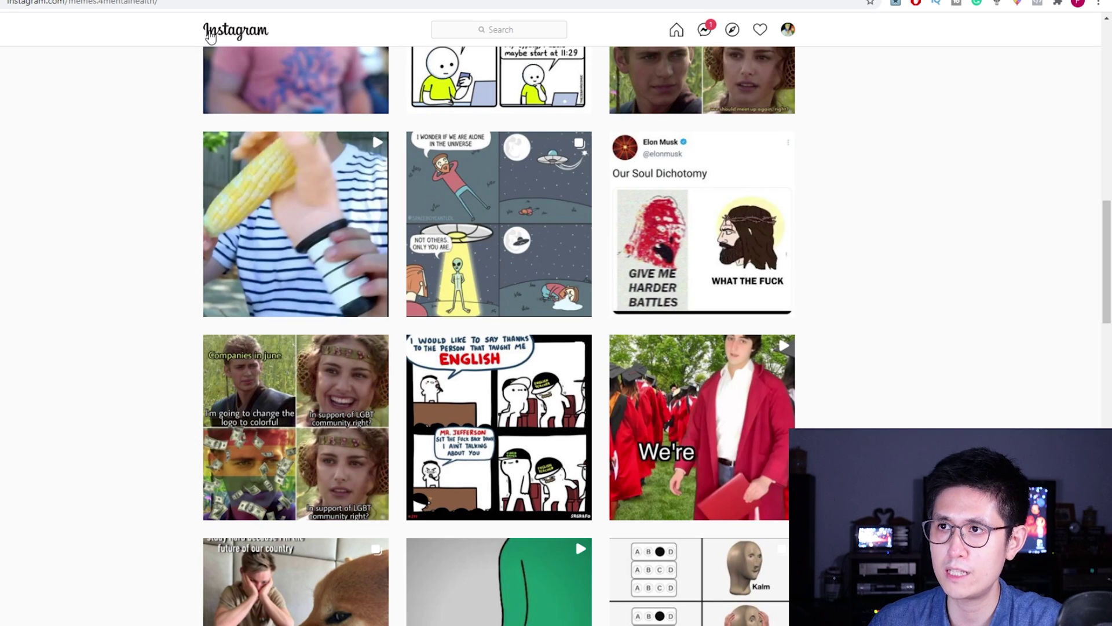
Search Instagram for the hashtag #memes and look over the suggested hashtags with their post counts.
{"action": "left_click", "coordinate": [495, 33]}
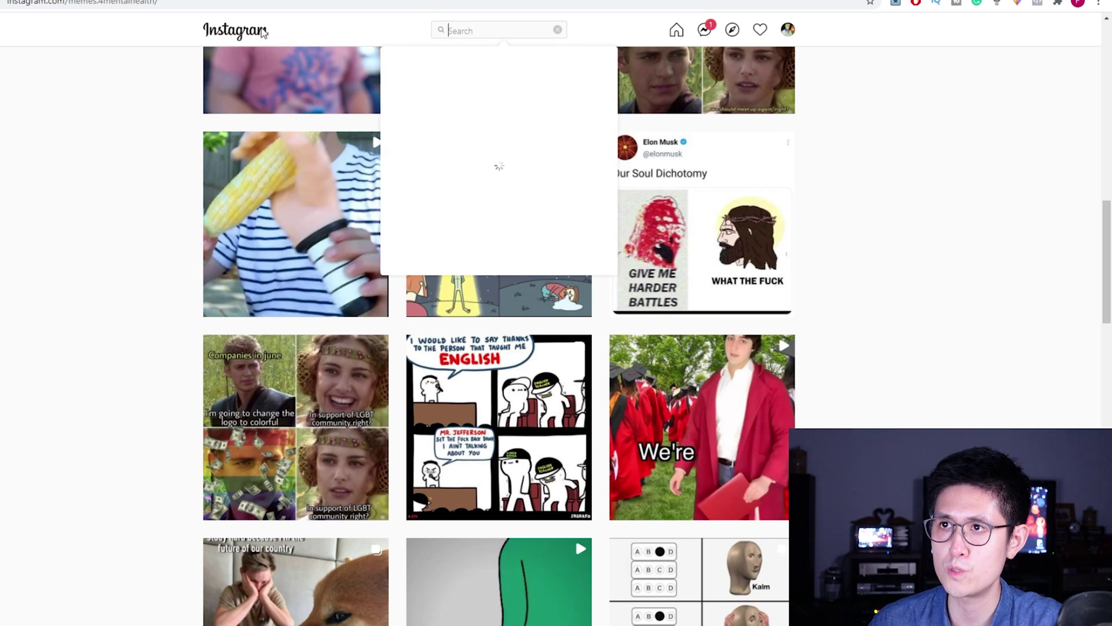
{"action": "left_click", "coordinate": [188, 67]}
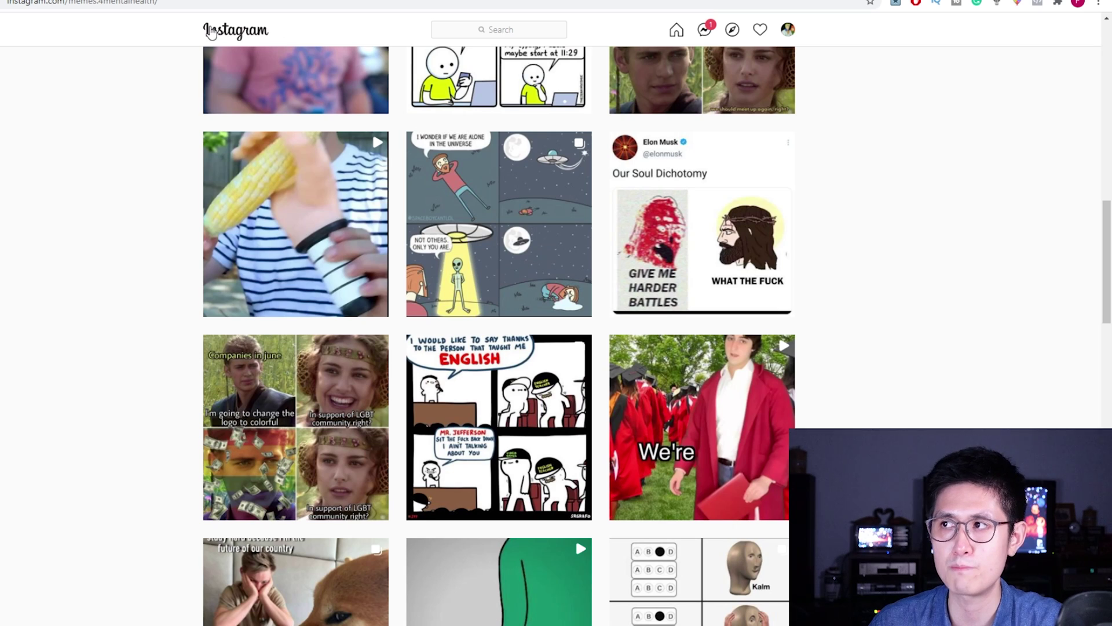
{"action": "left_click", "coordinate": [508, 31]}
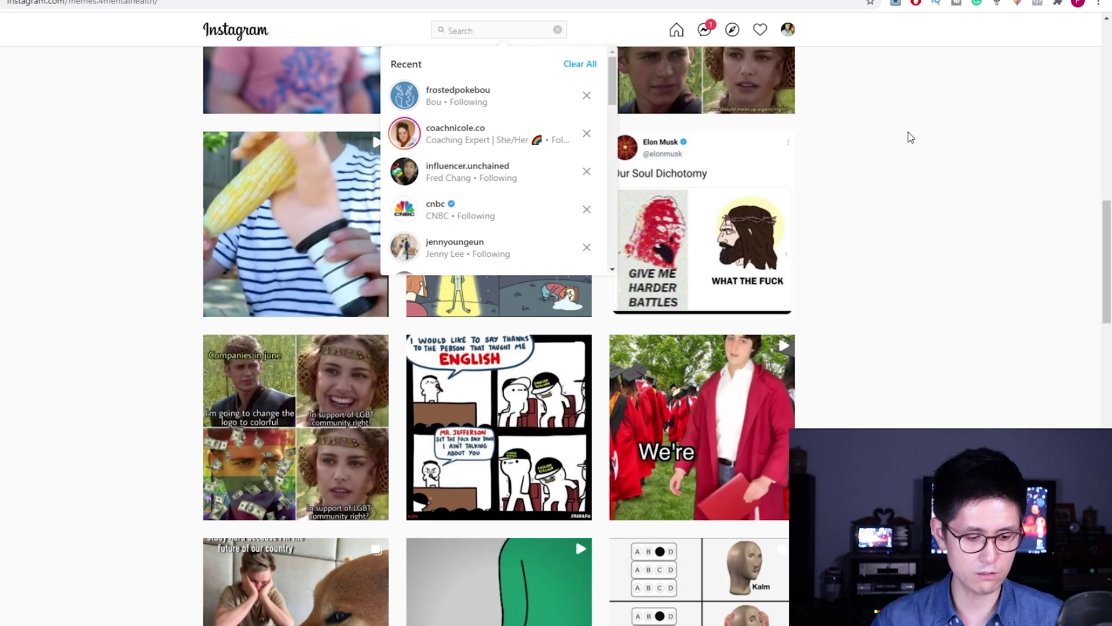
{"action": "type", "text": "#memes"}
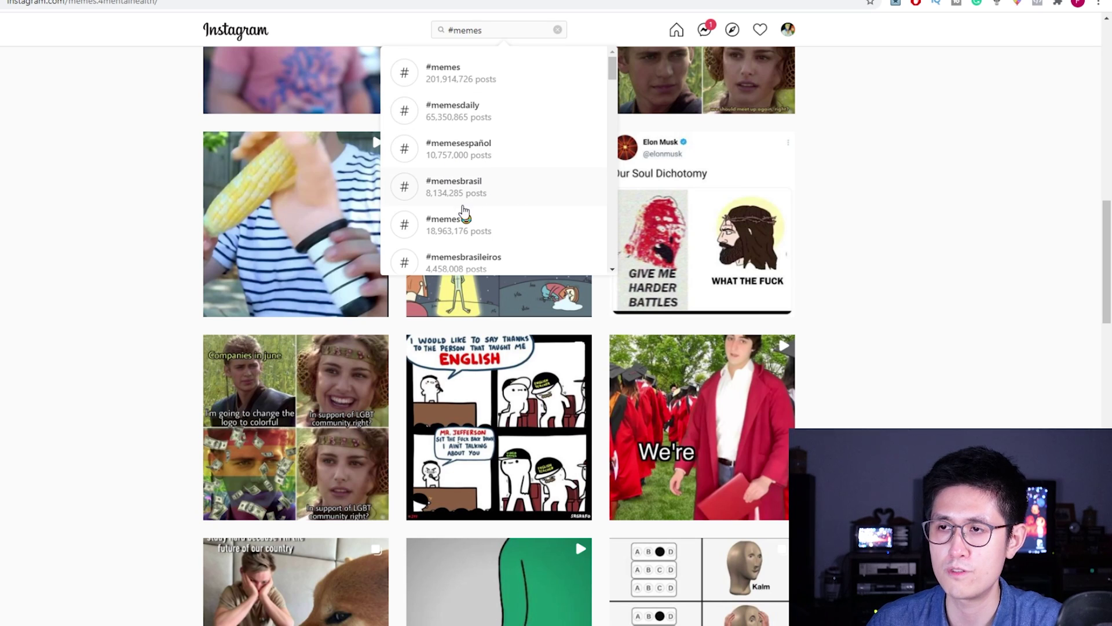
{"action": "scroll", "coordinate": [493, 221], "scroll_direction": "down", "scroll_amount": 1}
{"action": "scroll", "coordinate": [504, 214], "scroll_direction": "up", "scroll_amount": 1}
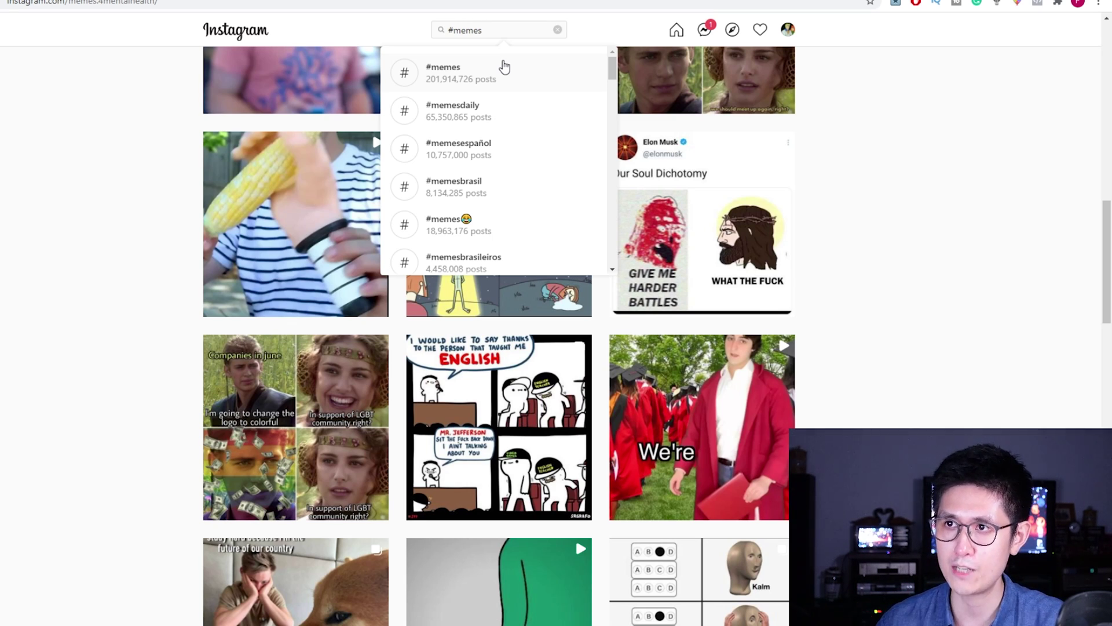
Narrow the hashtag search to #memesformentalhealth and check how widely the suggested hashtags are used.
{"action": "type", "text": "fo"}
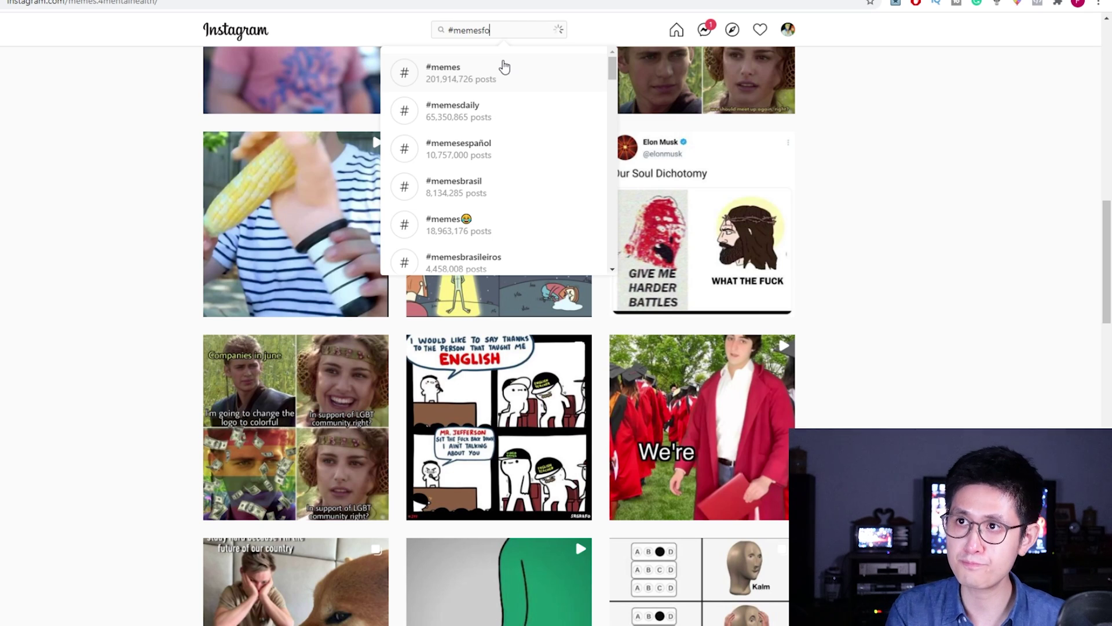
{"action": "type", "text": "rmentalhealth"}
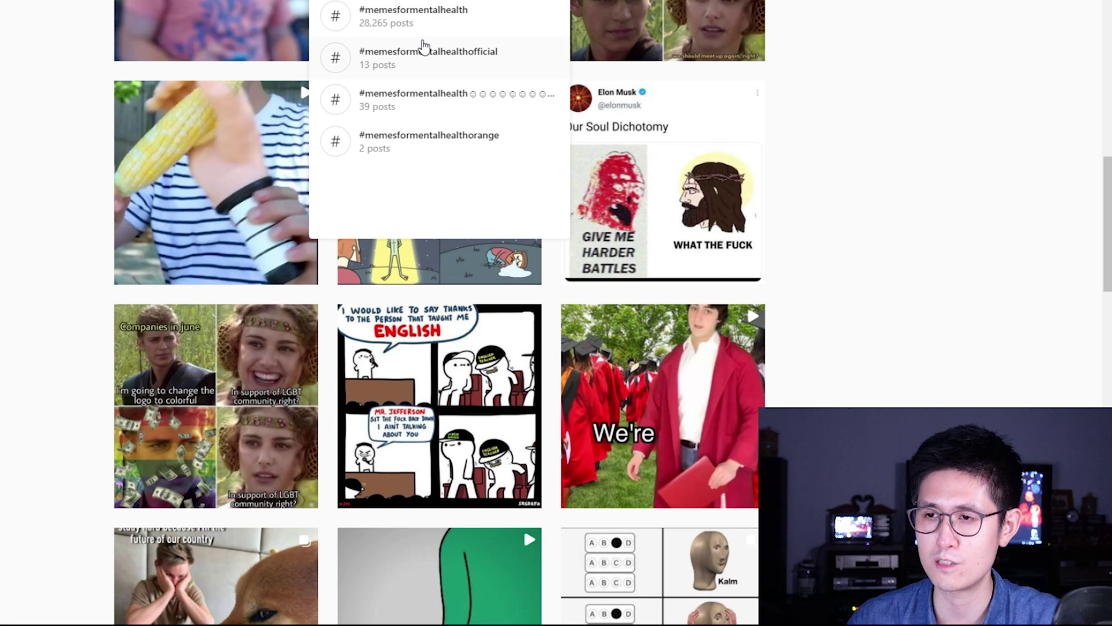
{"action": "scroll", "coordinate": [837, 209], "scroll_direction": "up", "scroll_amount": 5}
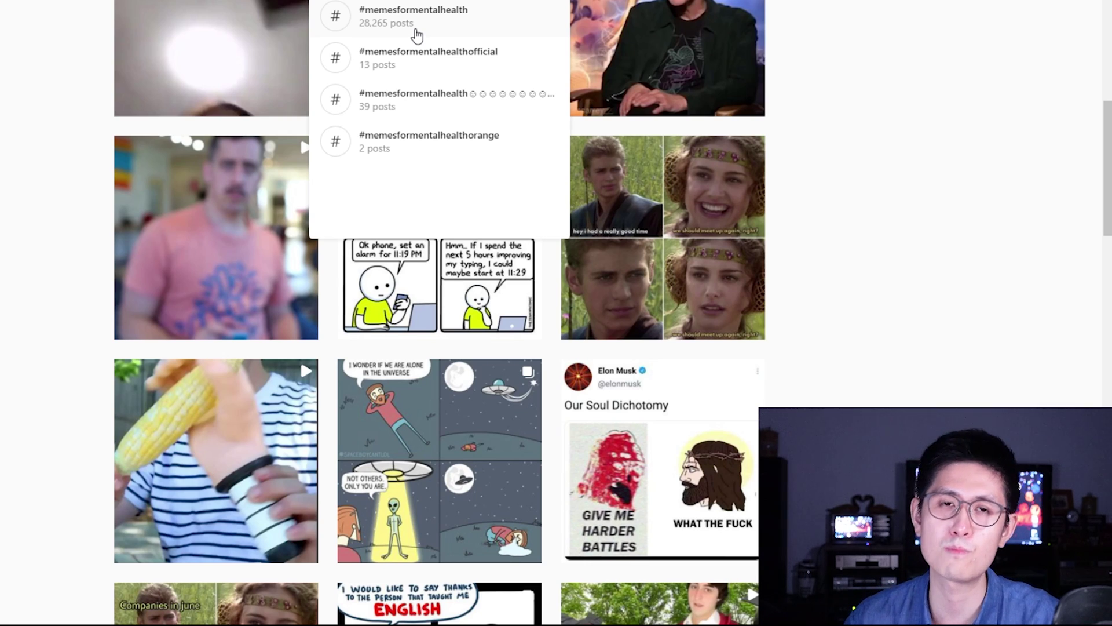
{"action": "left_click", "coordinate": [781, 214]}
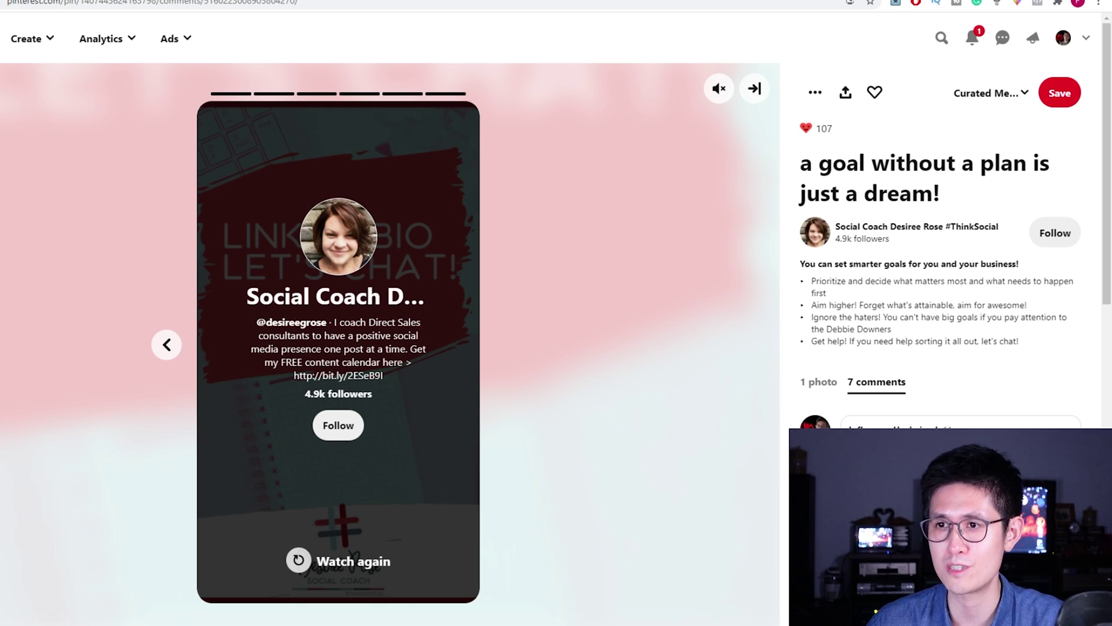
On Pinterest, look over the pin "a goal without a plan is just a dream!", including its description and comments section.
{"action": "scroll", "coordinate": [832, 411], "scroll_direction": "down", "scroll_amount": 5}
{"action": "scroll", "coordinate": [831, 411], "scroll_direction": "up", "scroll_amount": 5}
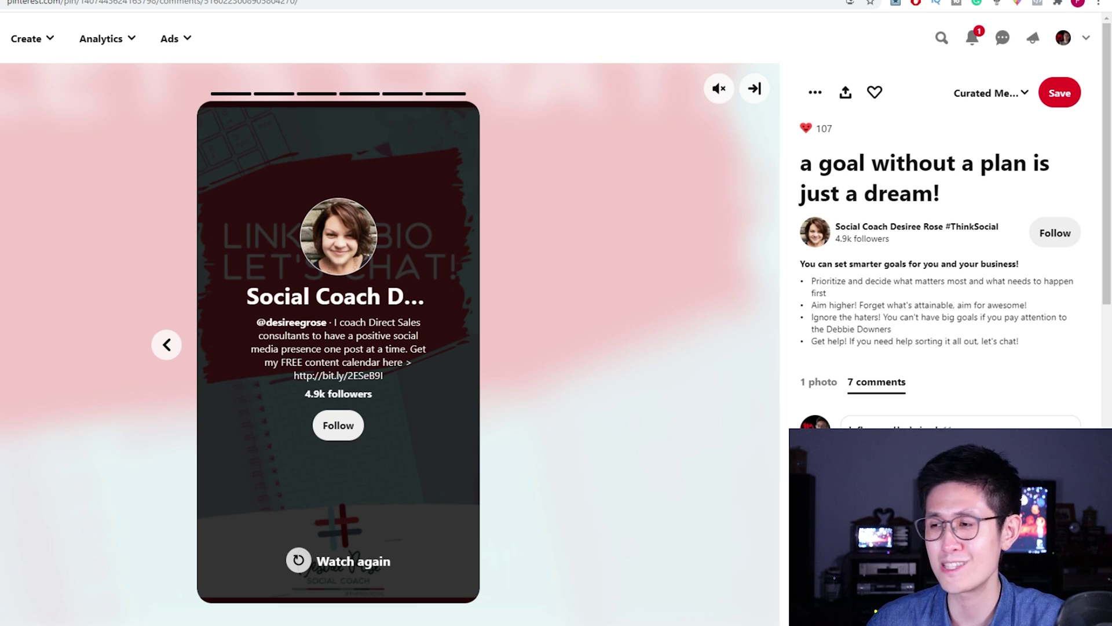
{"action": "scroll", "coordinate": [882, 339], "scroll_direction": "down", "scroll_amount": 2}
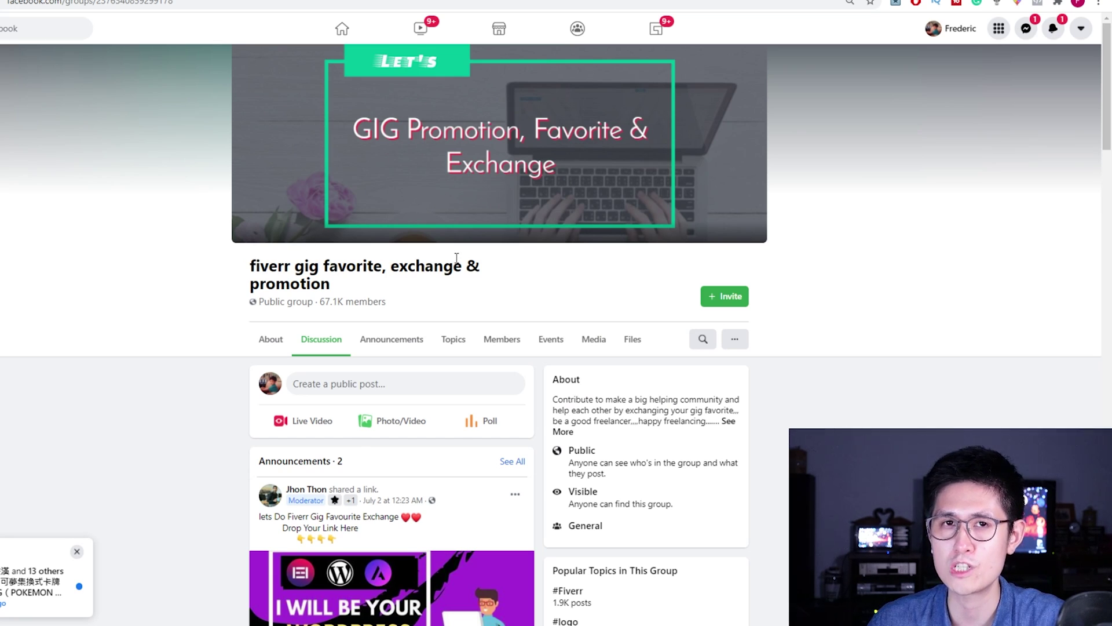
On Facebook, examine the "fiverr gig favorite, exchange & promotion" group, including its member figure, About details and announcements.
{"action": "scroll", "coordinate": [452, 255], "scroll_direction": "down", "scroll_amount": 2}
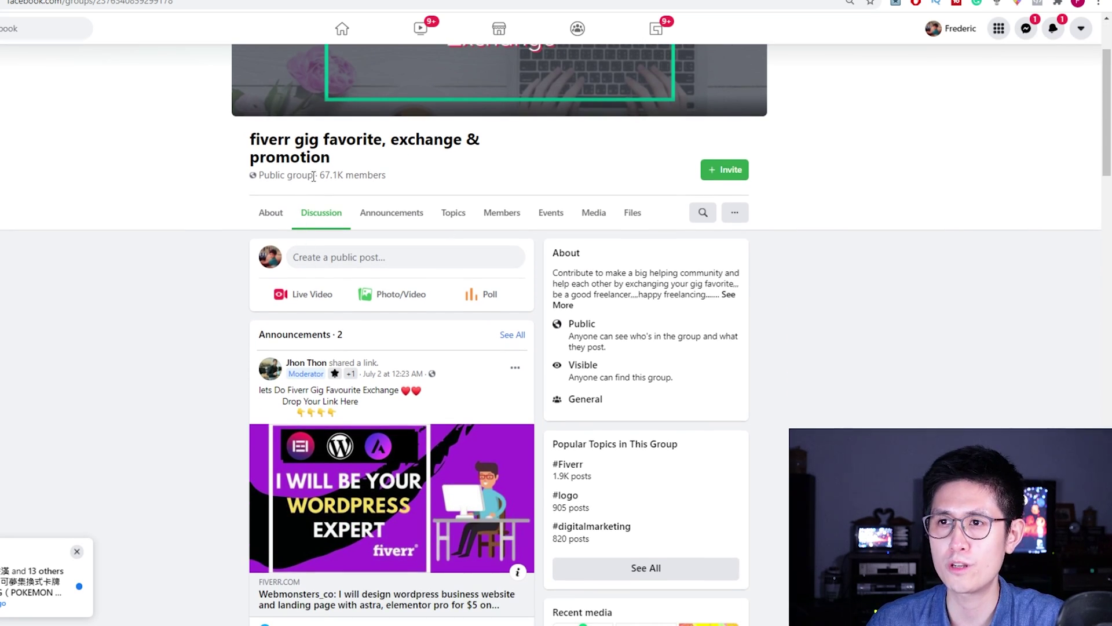
{"action": "scroll", "coordinate": [408, 176], "scroll_direction": "up", "scroll_amount": 2}
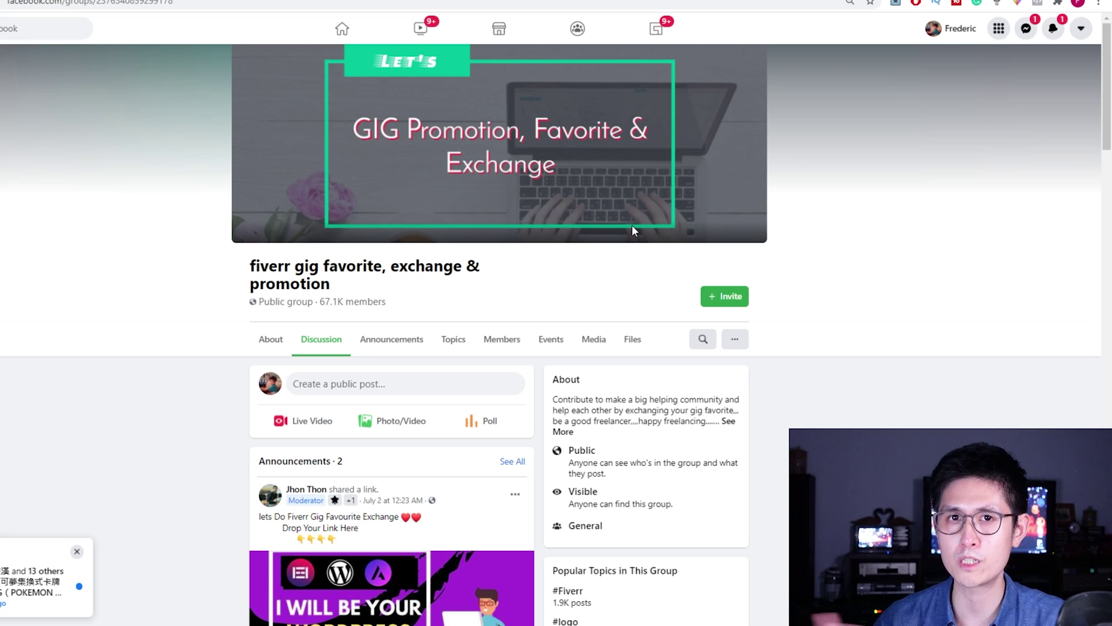
{"action": "scroll", "coordinate": [592, 350], "scroll_direction": "down", "scroll_amount": 1}
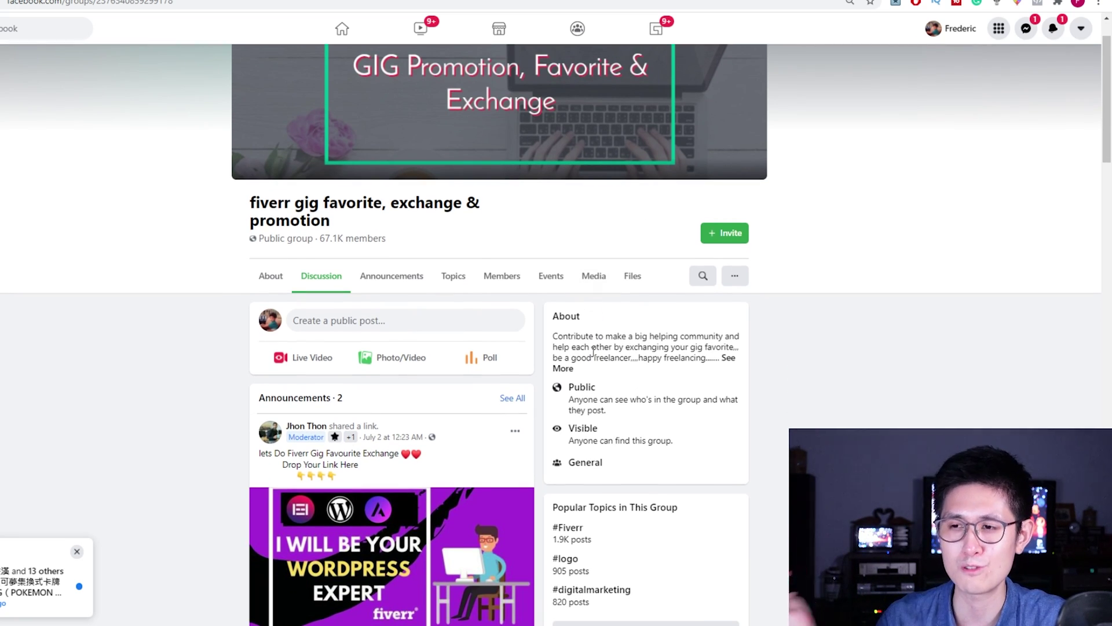
{"action": "scroll", "coordinate": [536, 371], "scroll_direction": "down", "scroll_amount": 4}
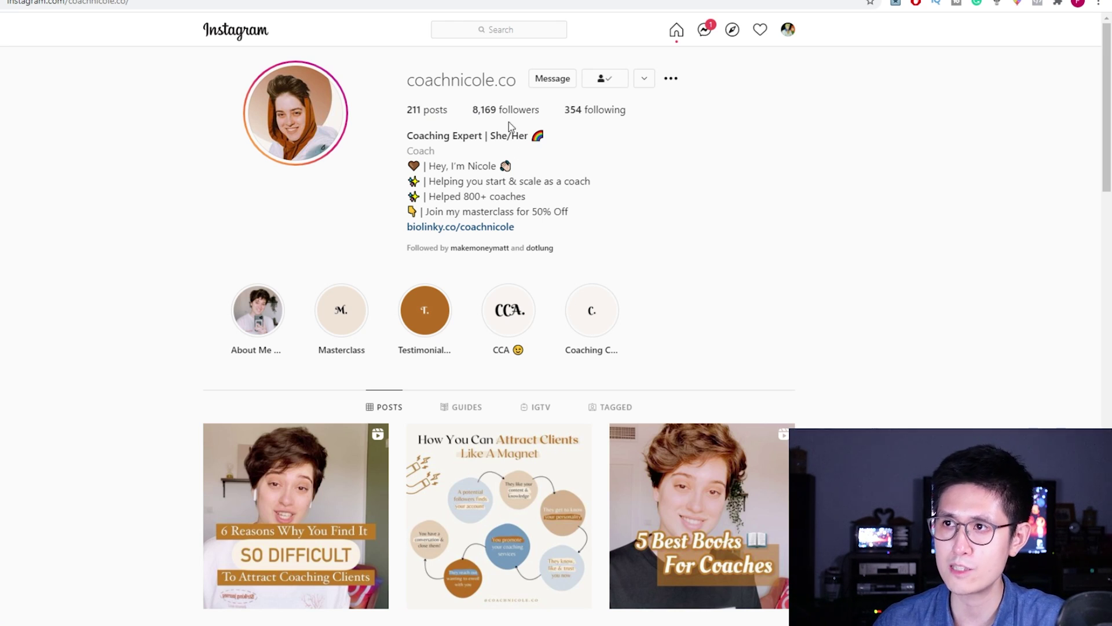
On Instagram, look over the coaching expert's profile, including its follower figures, story highlights and recent posts.
{"action": "scroll", "coordinate": [843, 268], "scroll_direction": "down", "scroll_amount": 3}
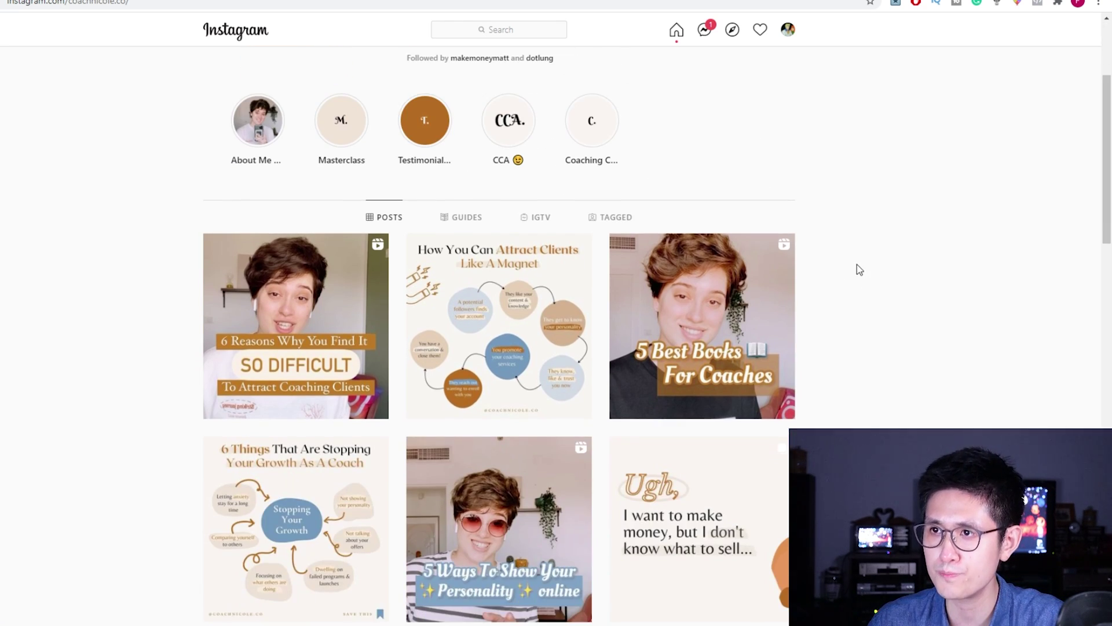
{"action": "scroll", "coordinate": [945, 141], "scroll_direction": "up", "scroll_amount": 3}
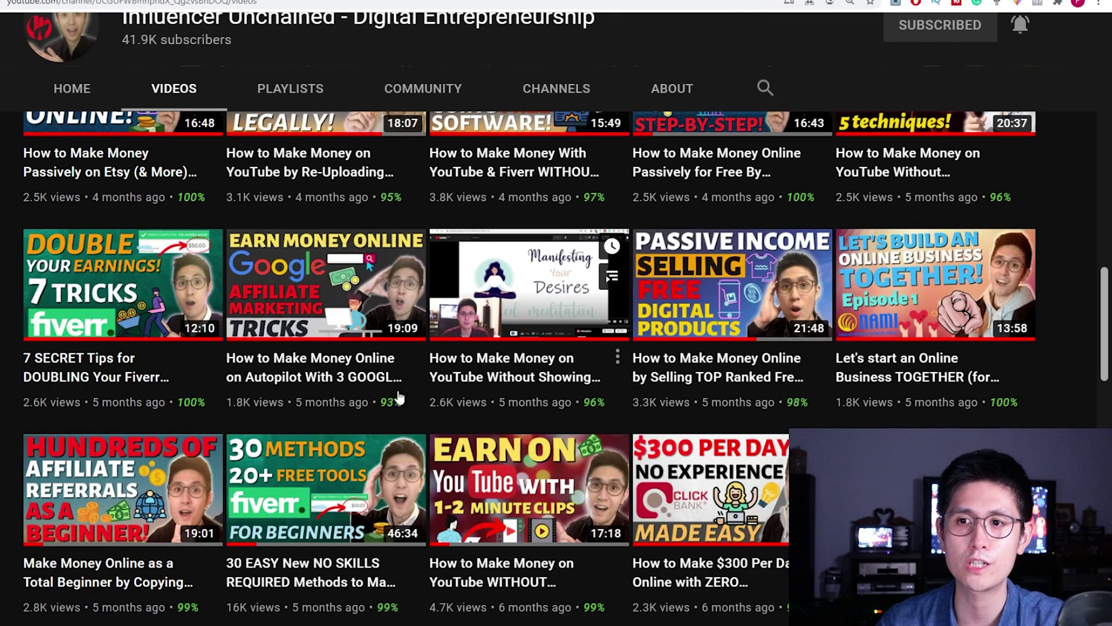
On YouTube, look over the Influencer Unchained channel's videos about doubling Fiverr earnings and making money online with Google.
{"action": "mouse_move", "coordinate": [89, 376]}
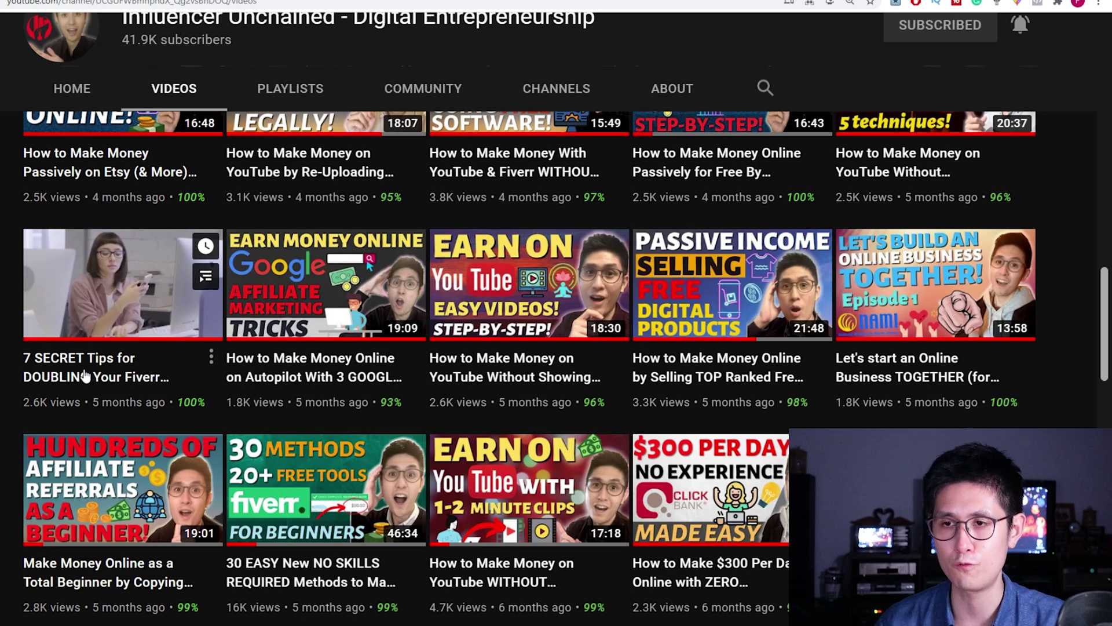
{"action": "mouse_move", "coordinate": [350, 371]}
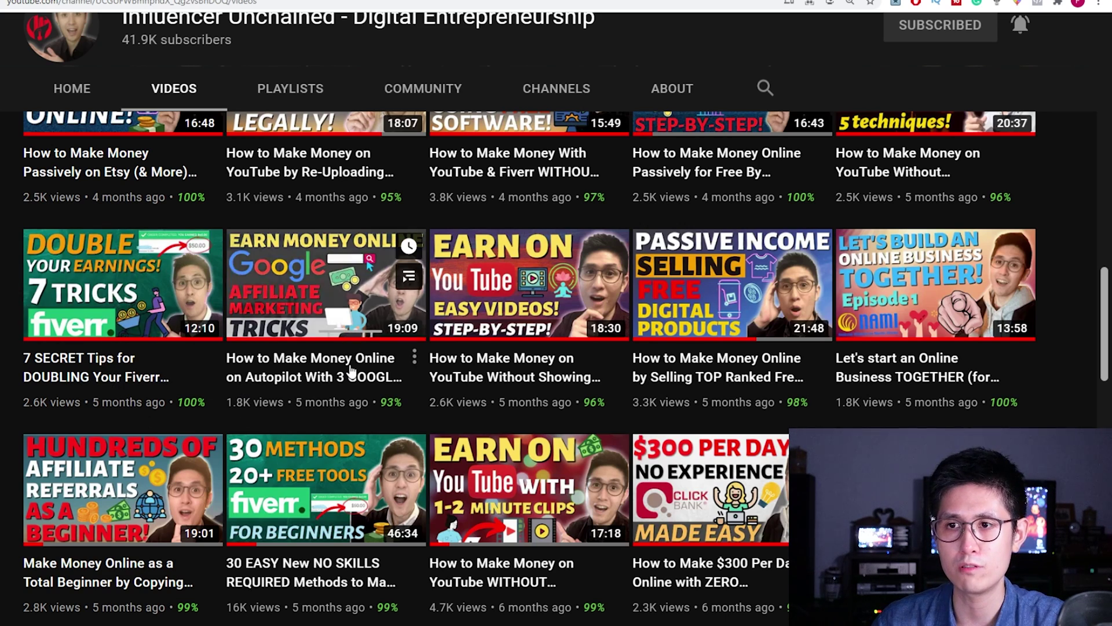